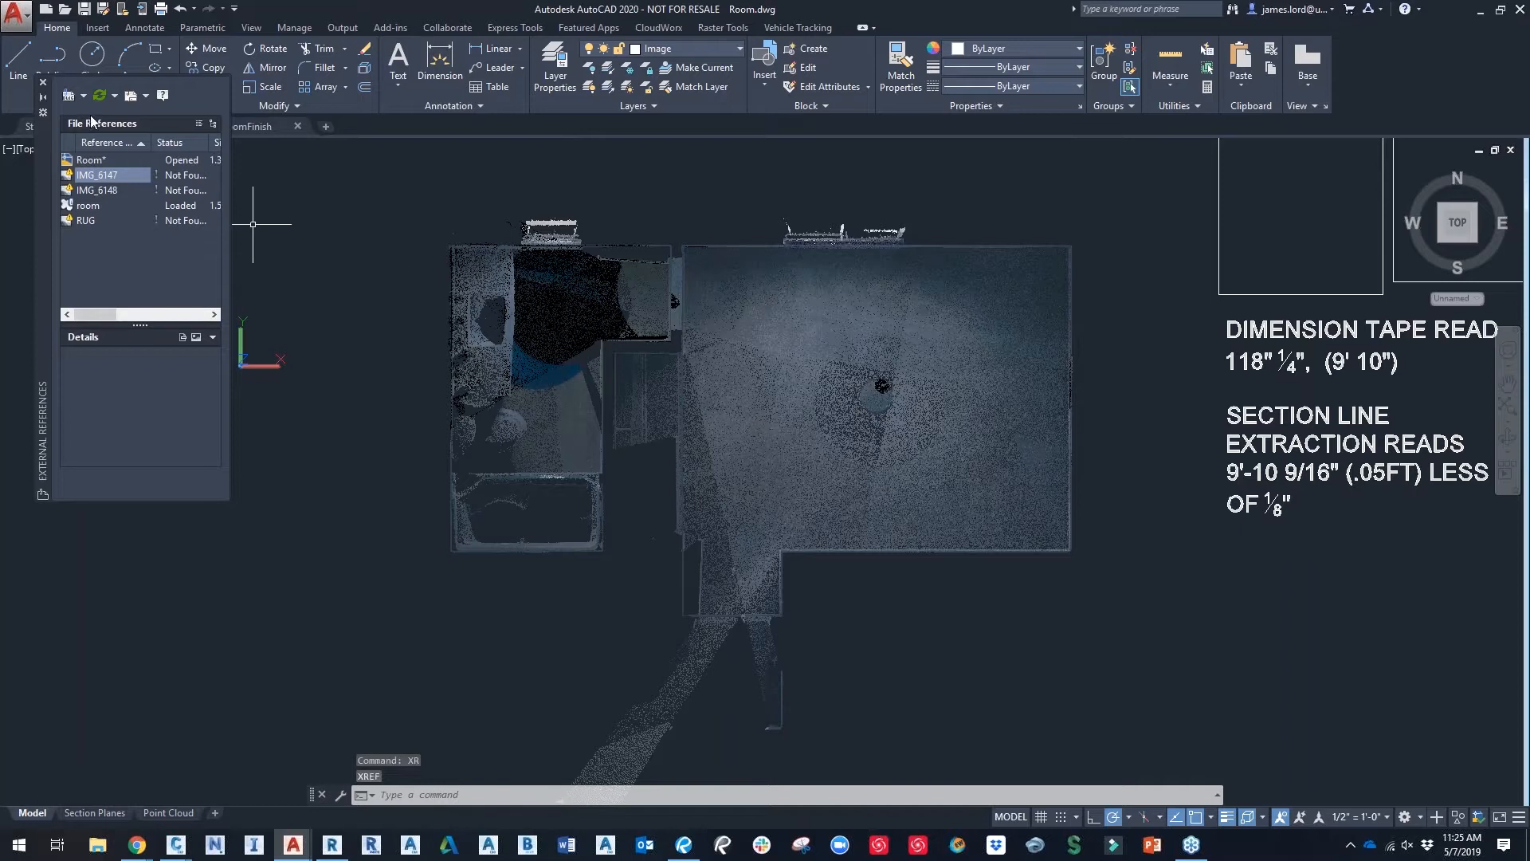
Step: Review the file types that can be attached as references and close the External References palette
click(83, 97)
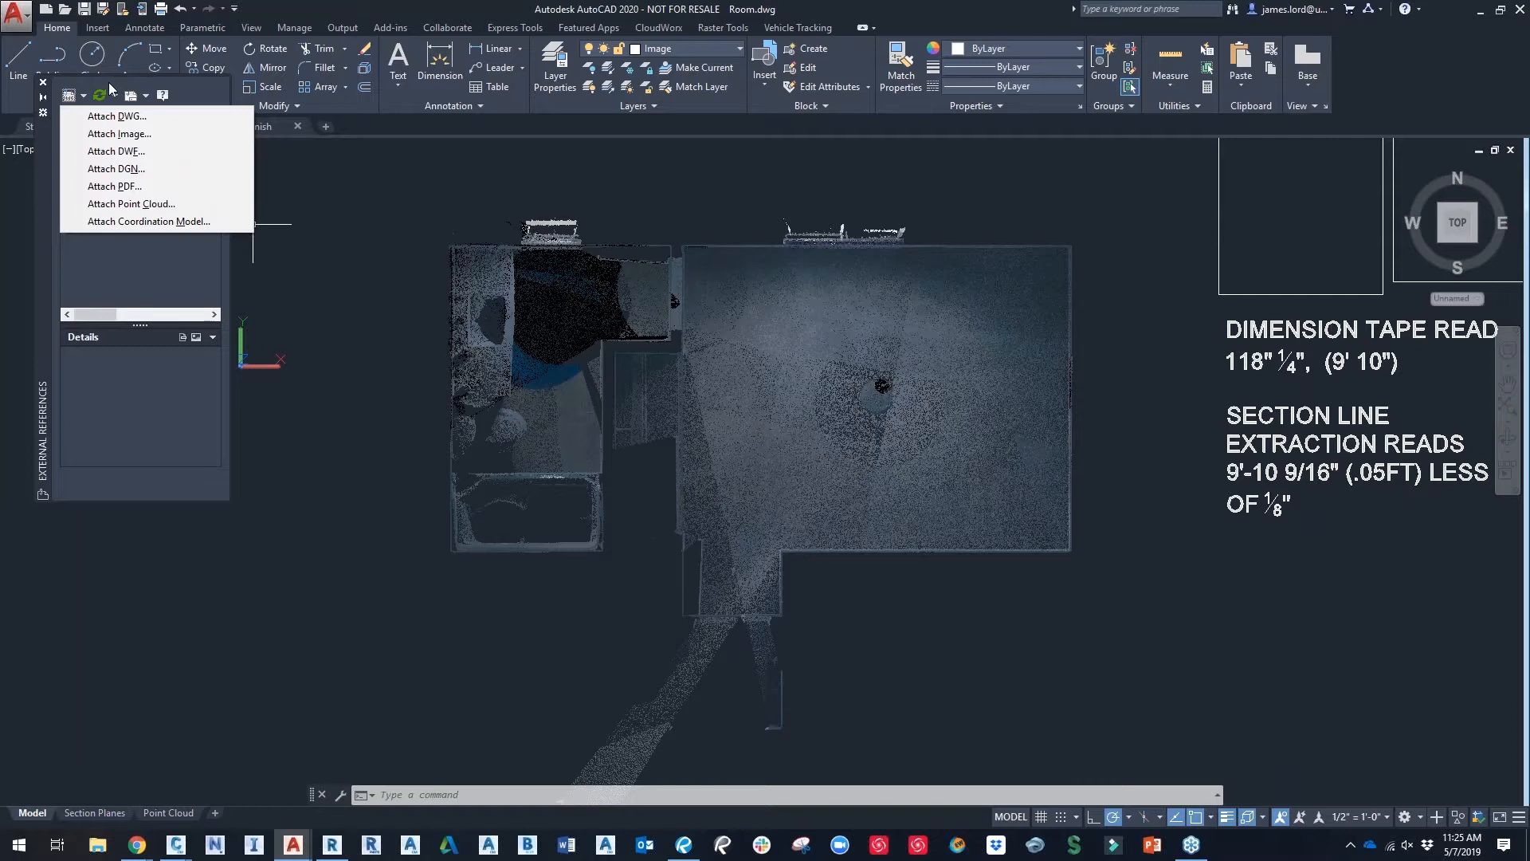
click(28, 161)
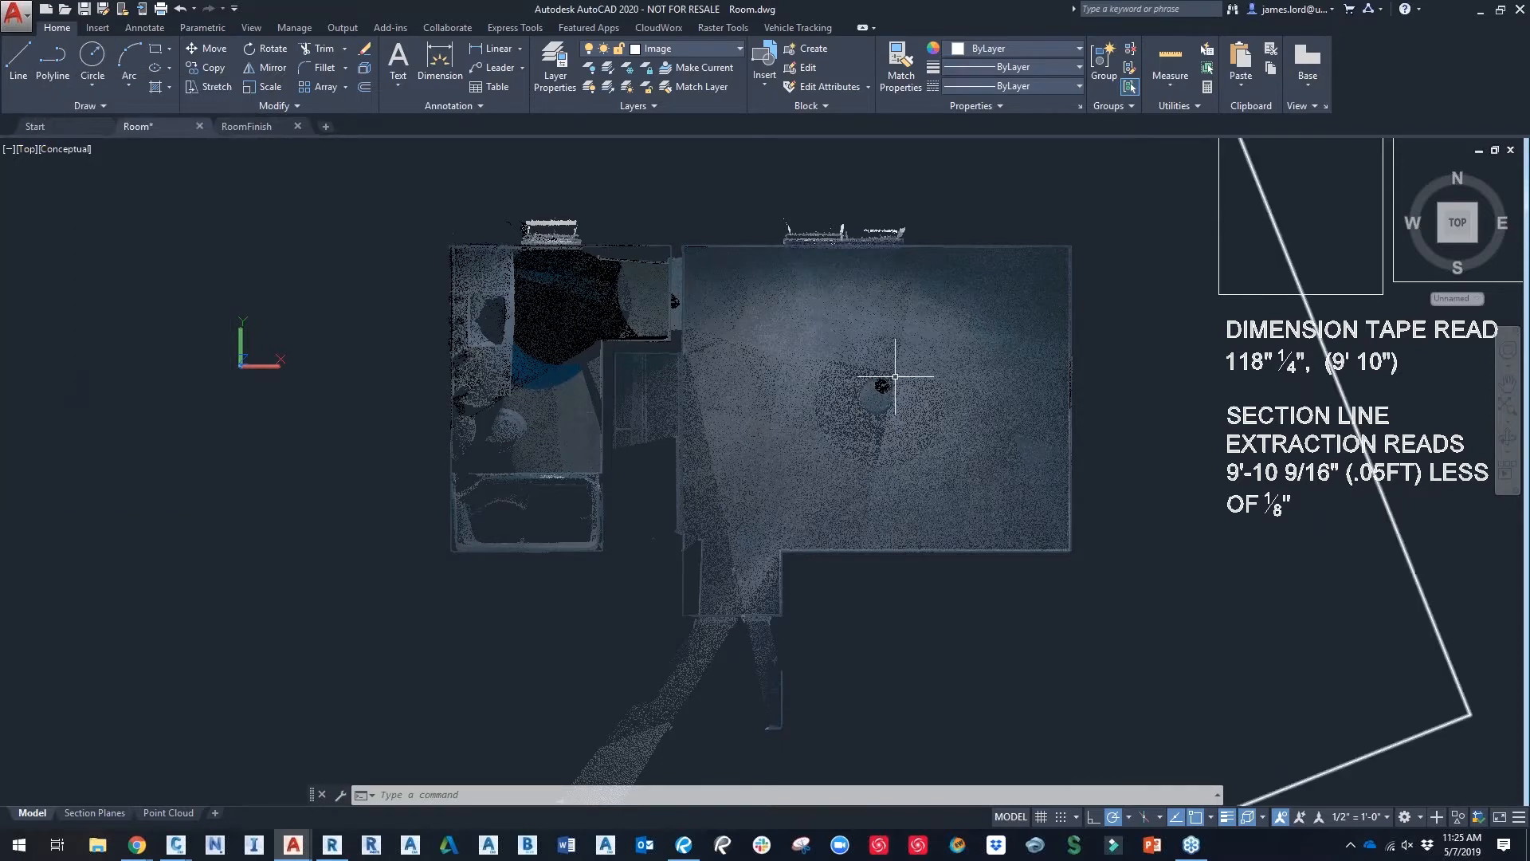
click(82, 159)
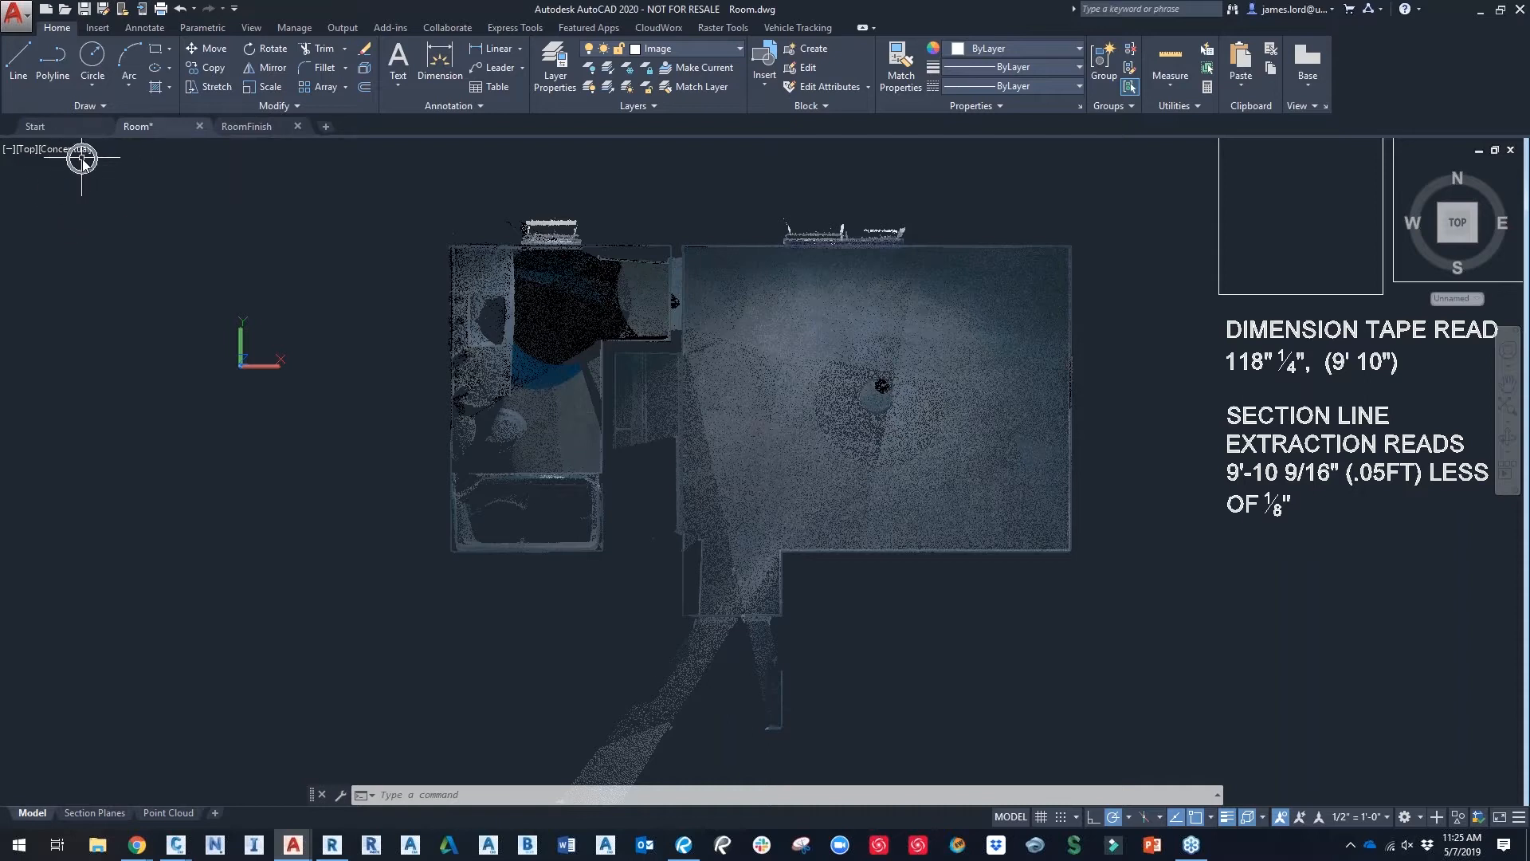
Step: Switch the viewport's visual style to 2D Wireframe and return it to Conceptual
click(68, 146)
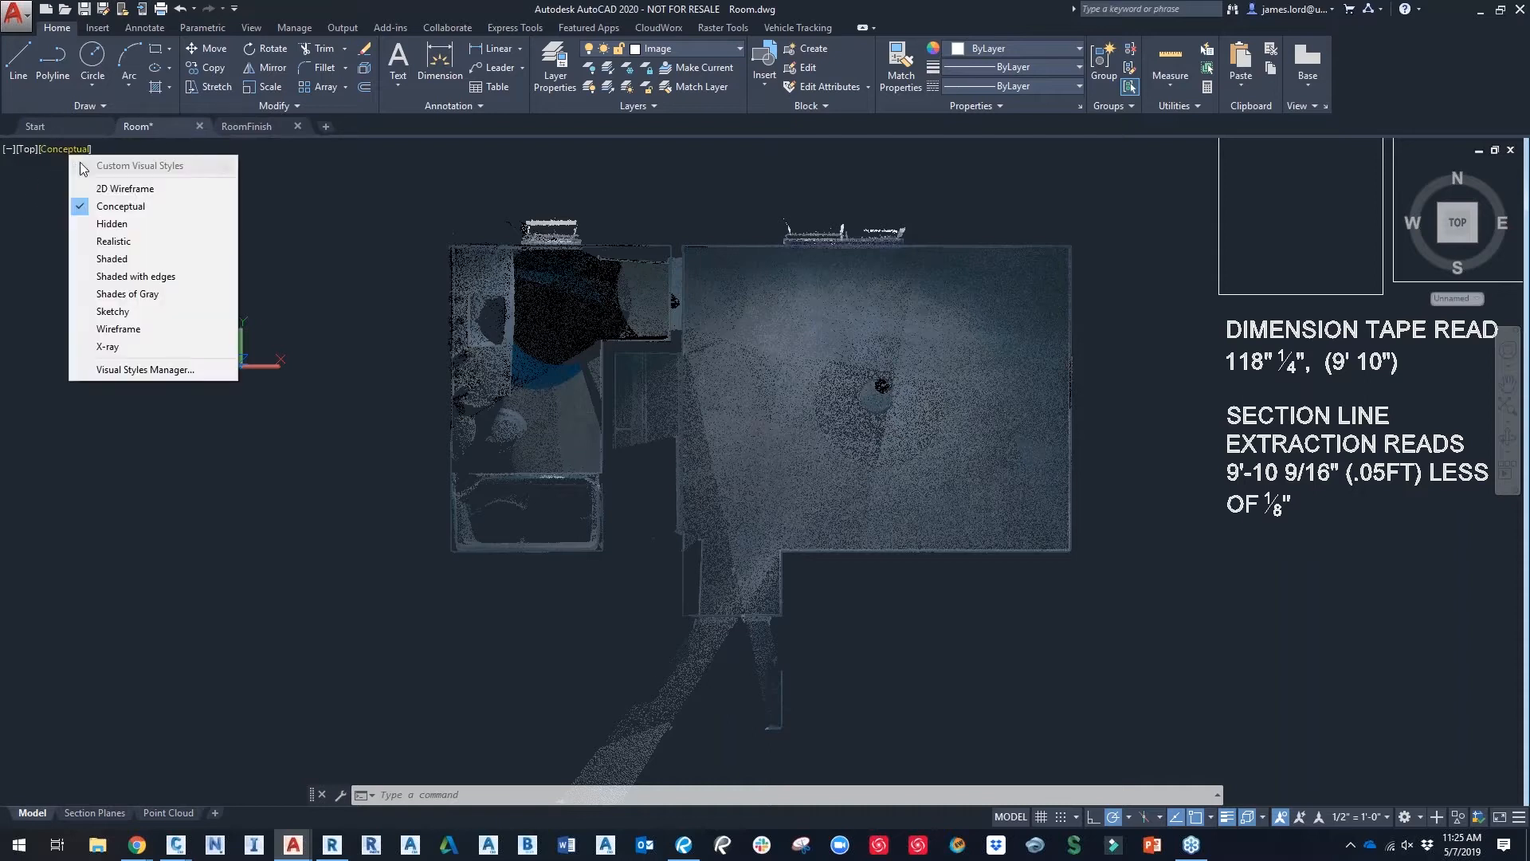
click(106, 189)
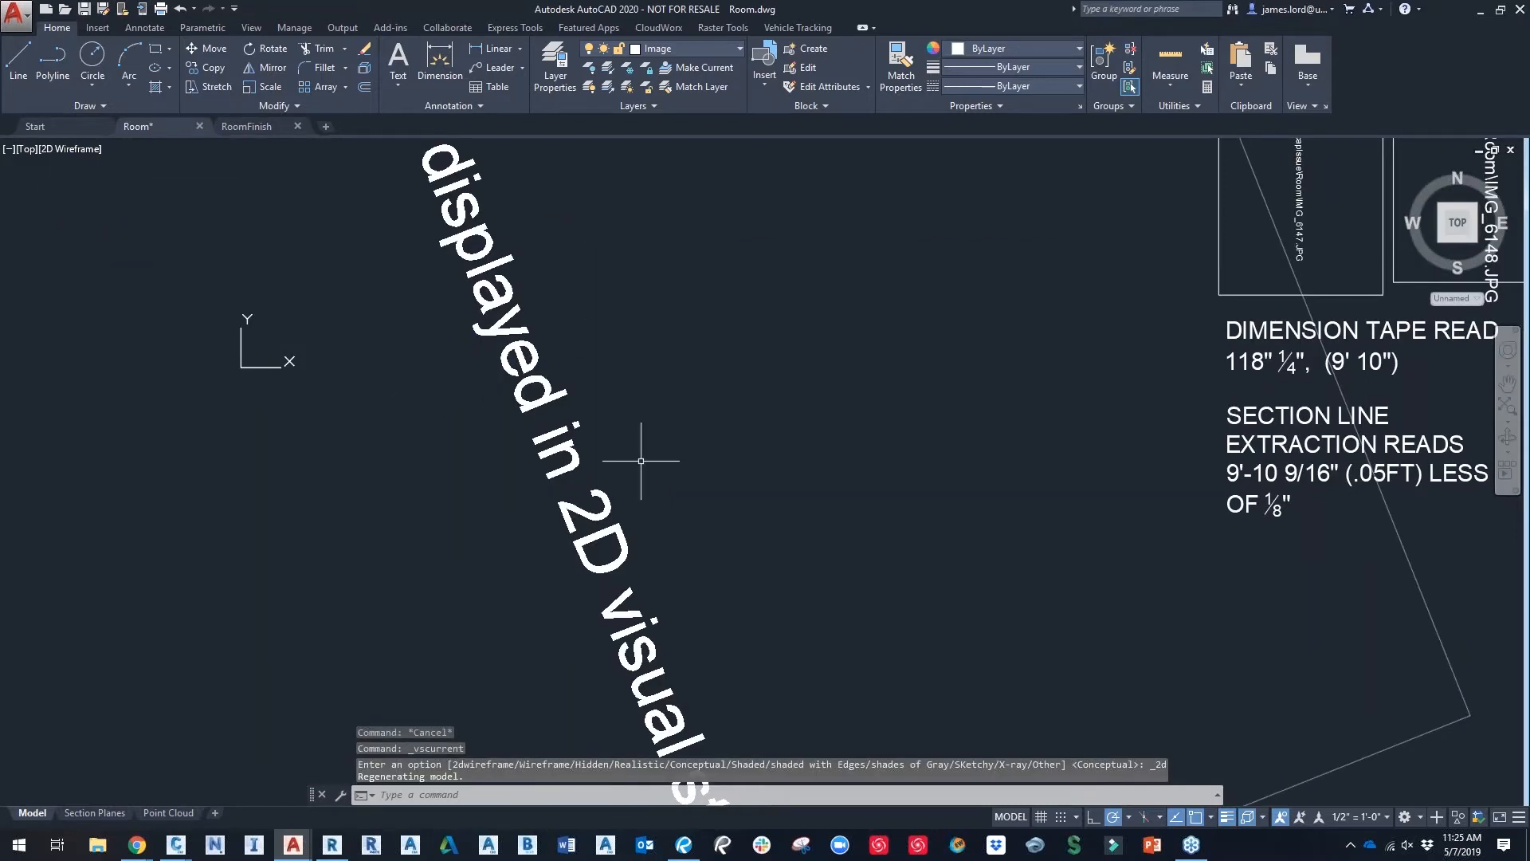
click(80, 152)
click(118, 207)
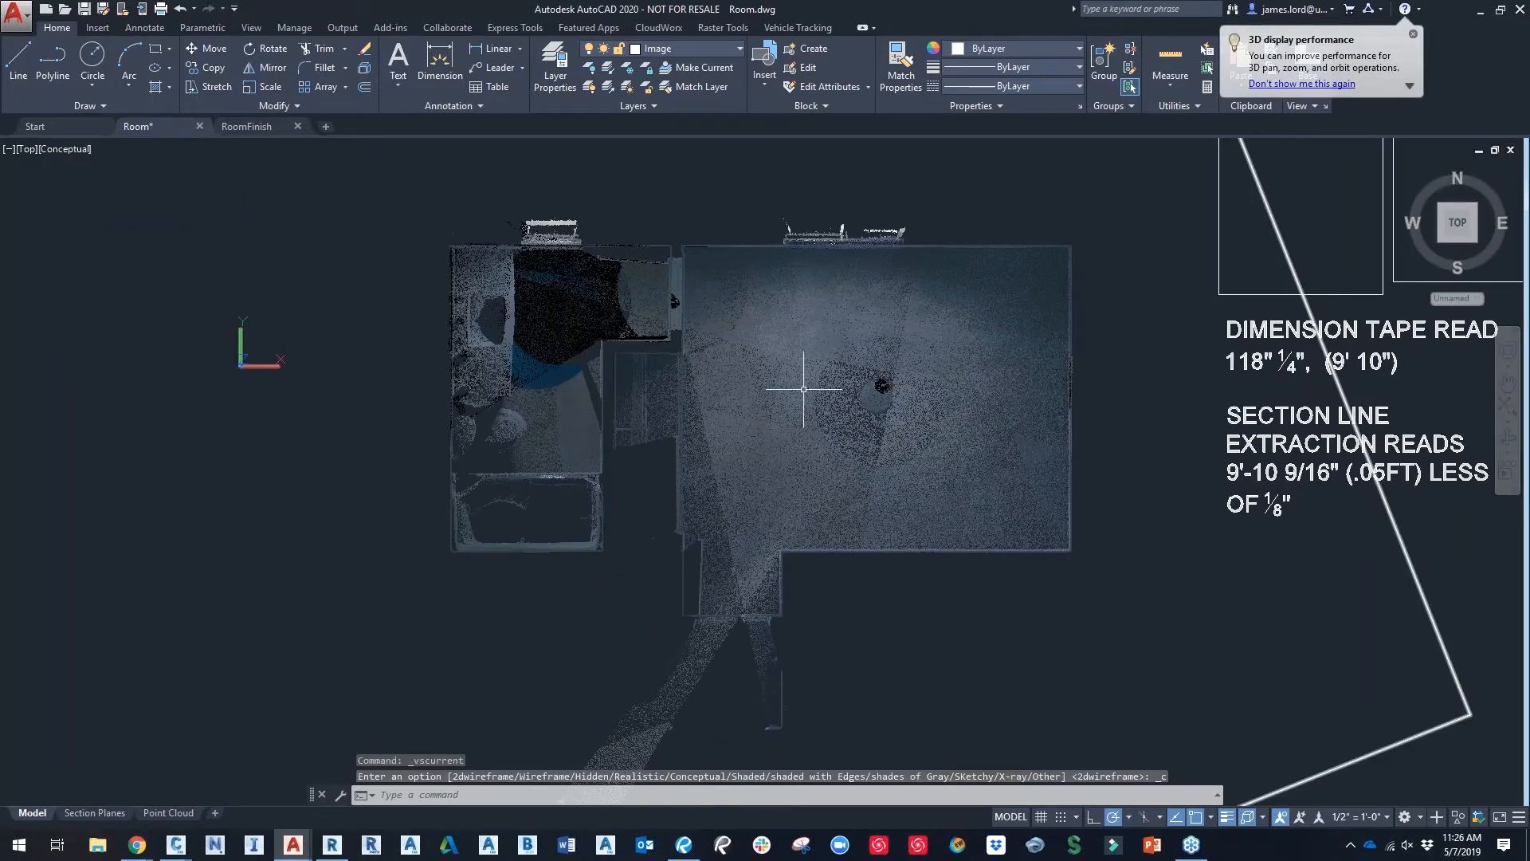
Step: Show the room scan in the southeast isometric view and set the point cloud's point size to 5
middle_drag(804, 388, 861, 392)
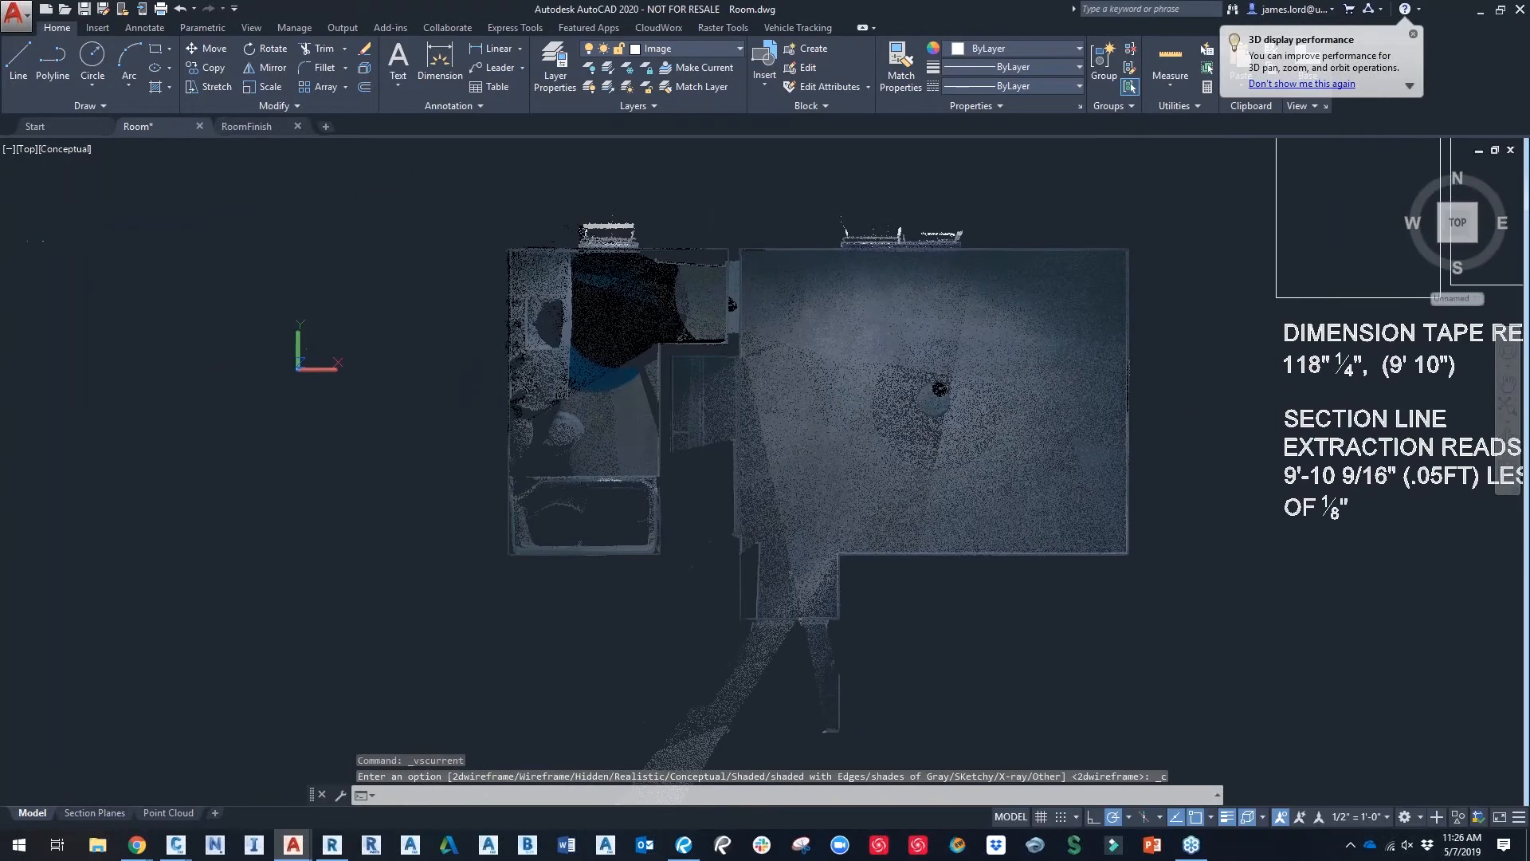
click(1475, 239)
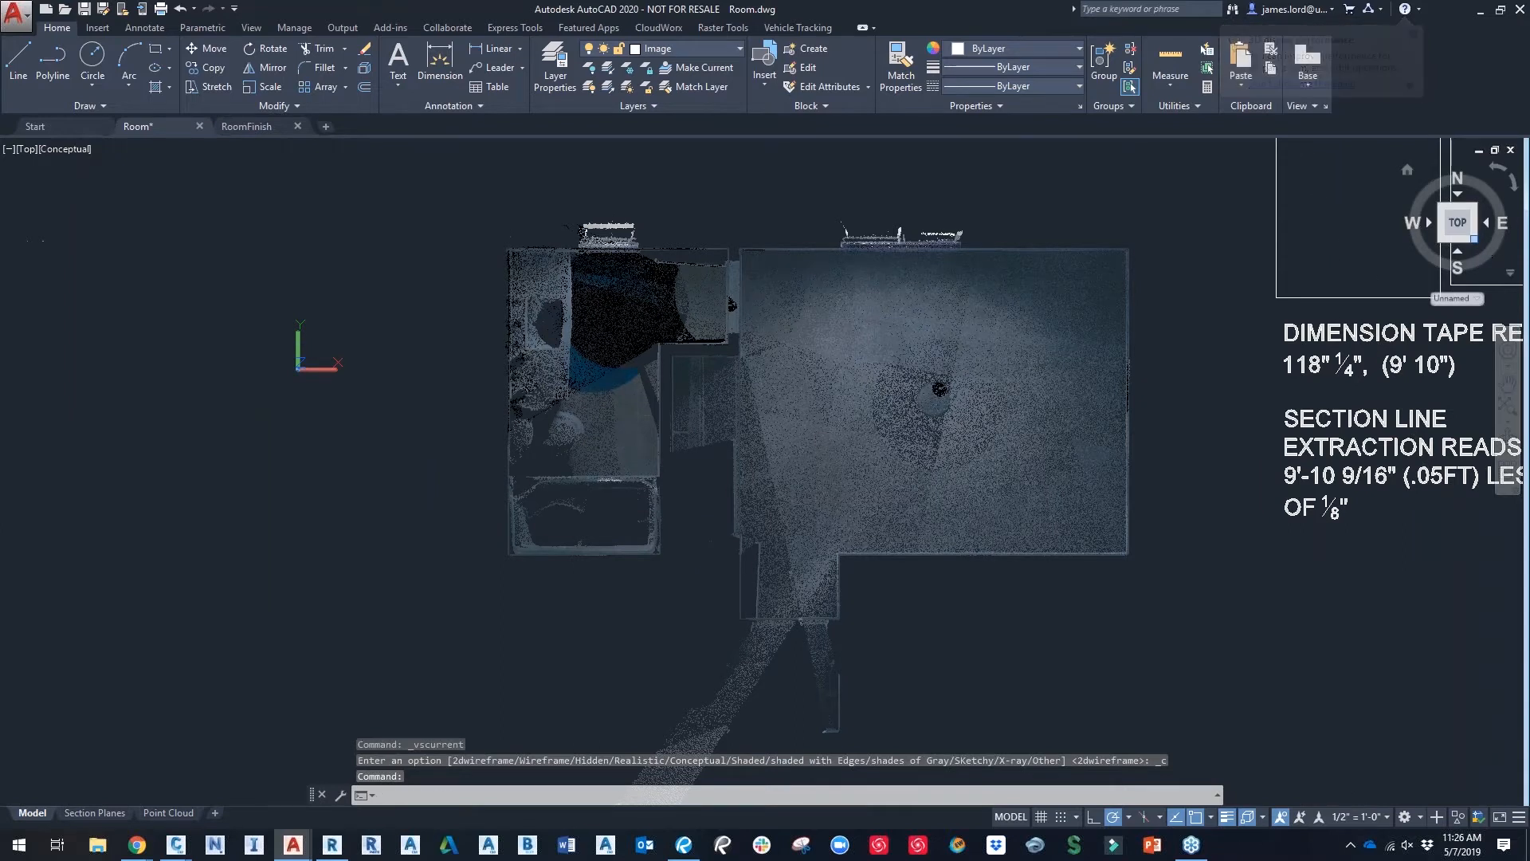
scroll(753, 527, up, 5)
middle_drag(613, 436, 601, 489)
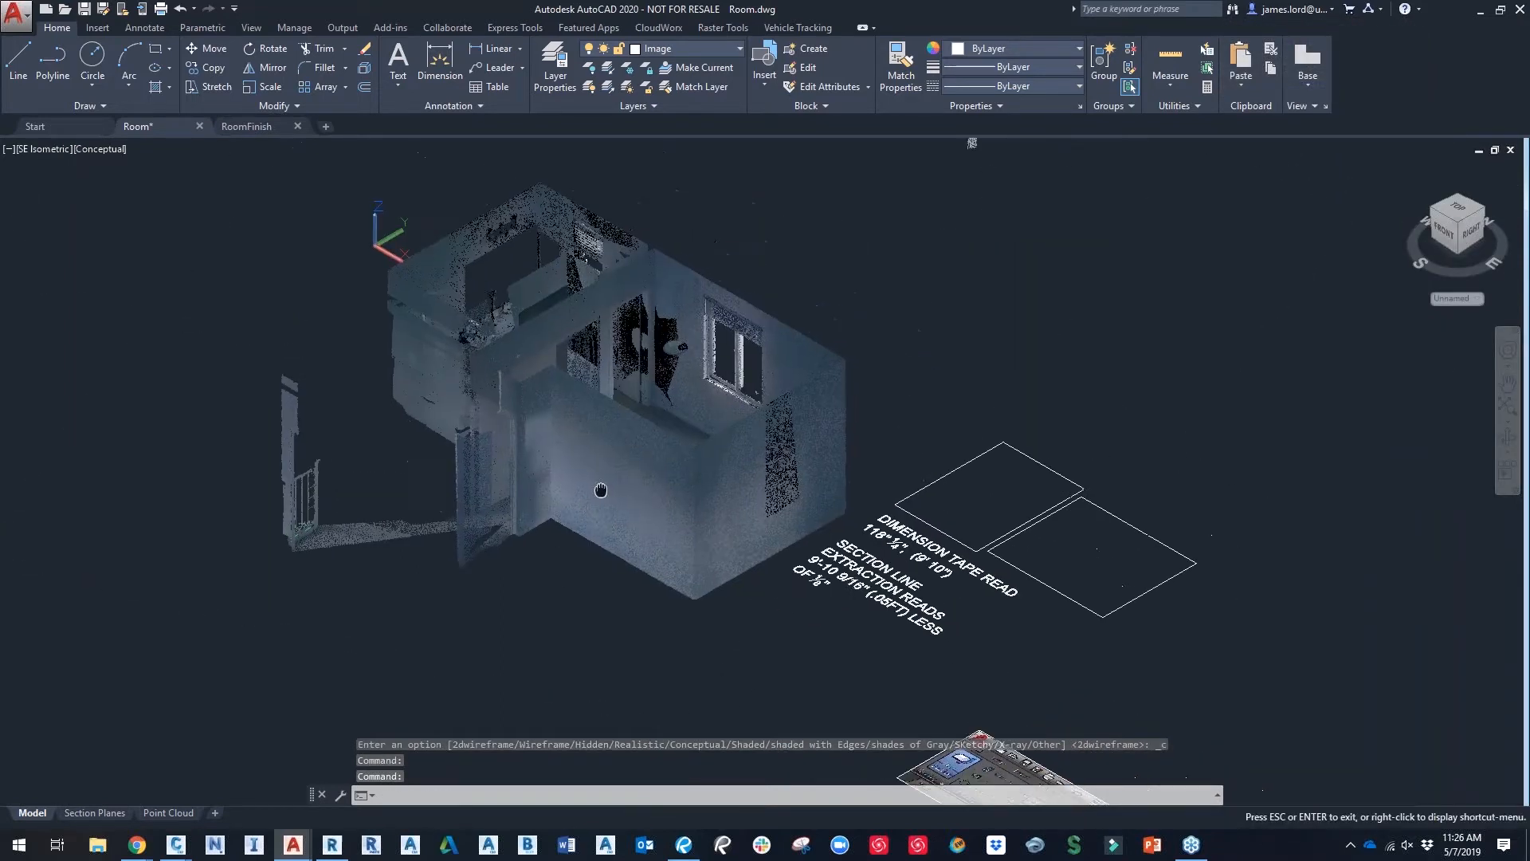
scroll(635, 423, up, 1)
middle_drag(635, 423, 826, 438)
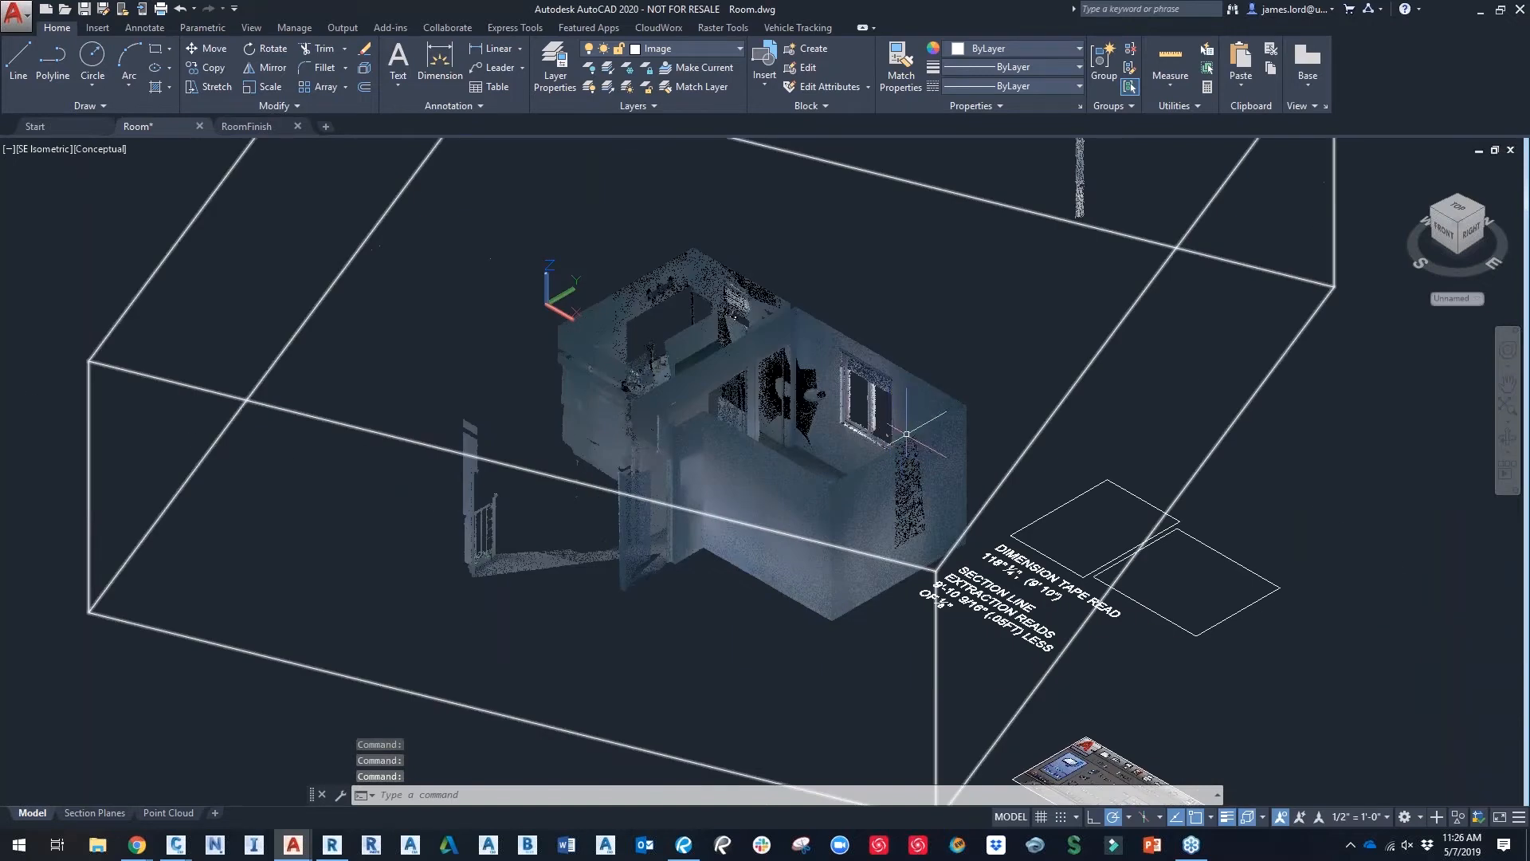
click(916, 428)
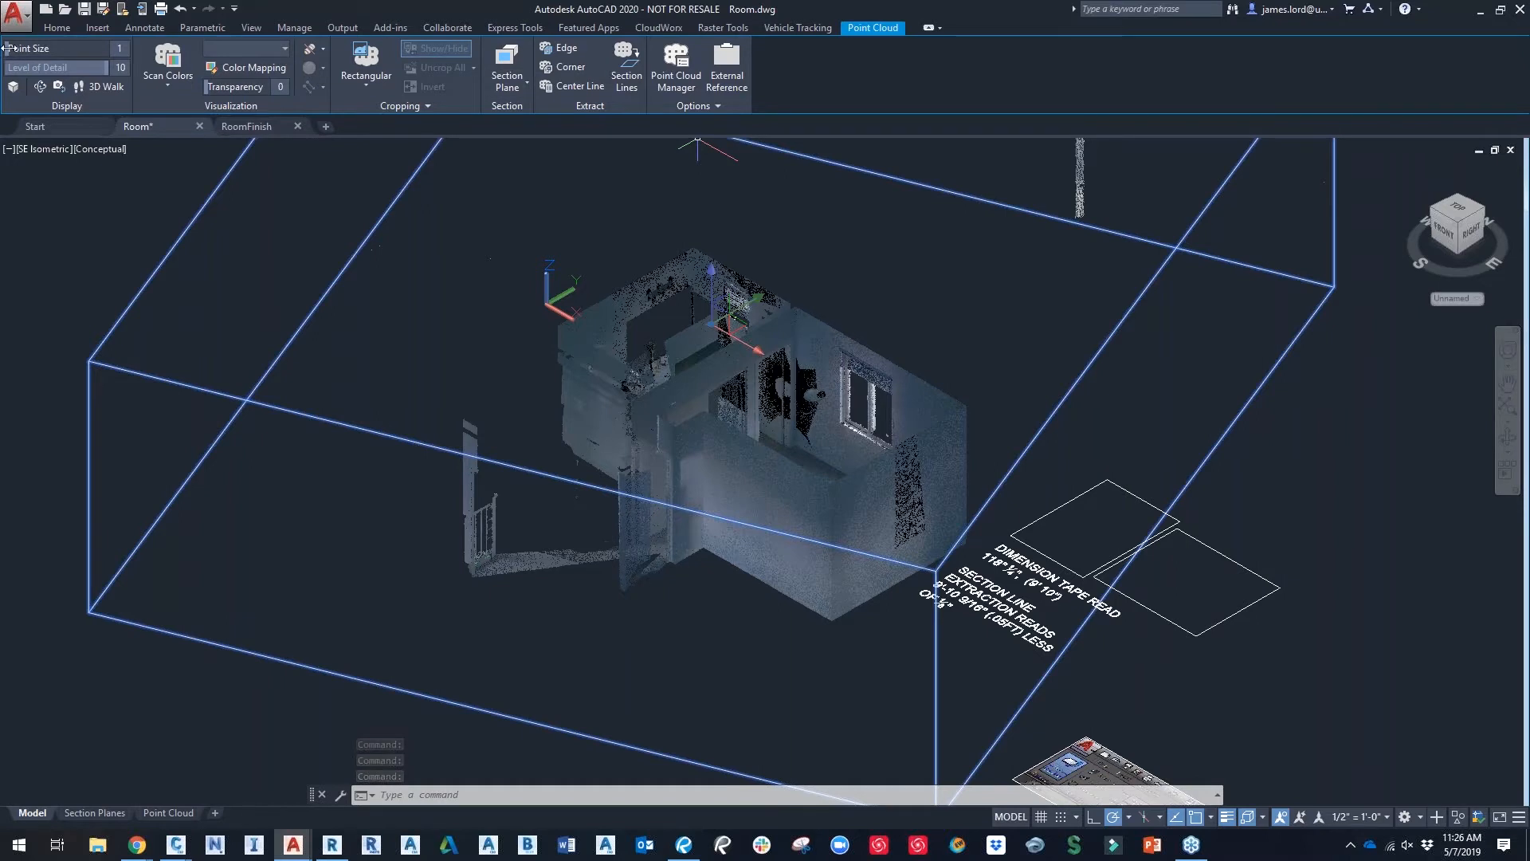
drag(17, 48, 56, 49)
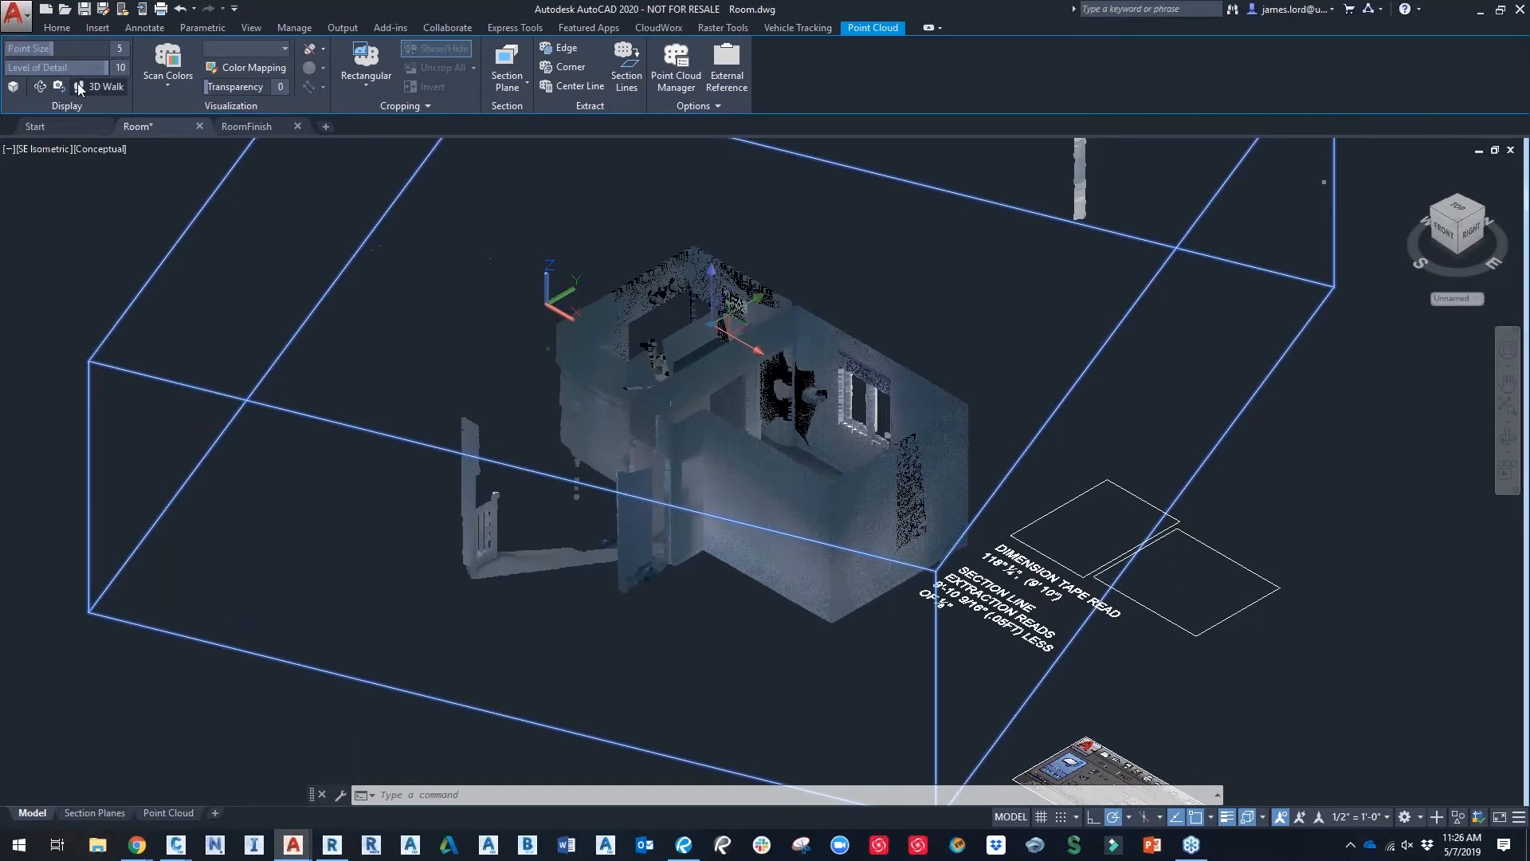
Step: Review the point cloud's color stylization options and its regions and scans in the Point Cloud Manager, toggling the Ceiling region's visibility
click(188, 90)
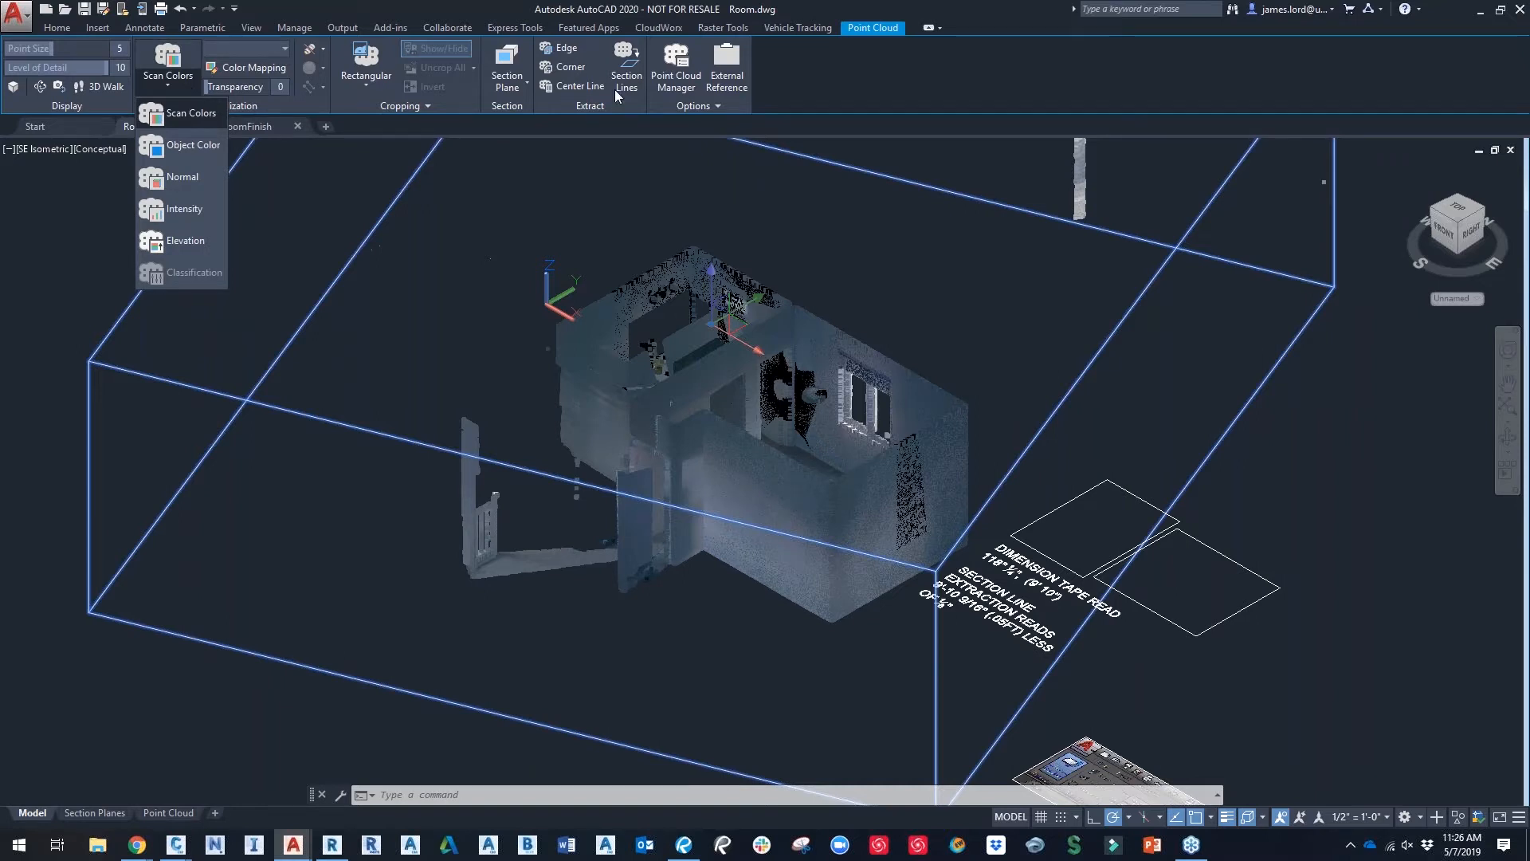
click(690, 75)
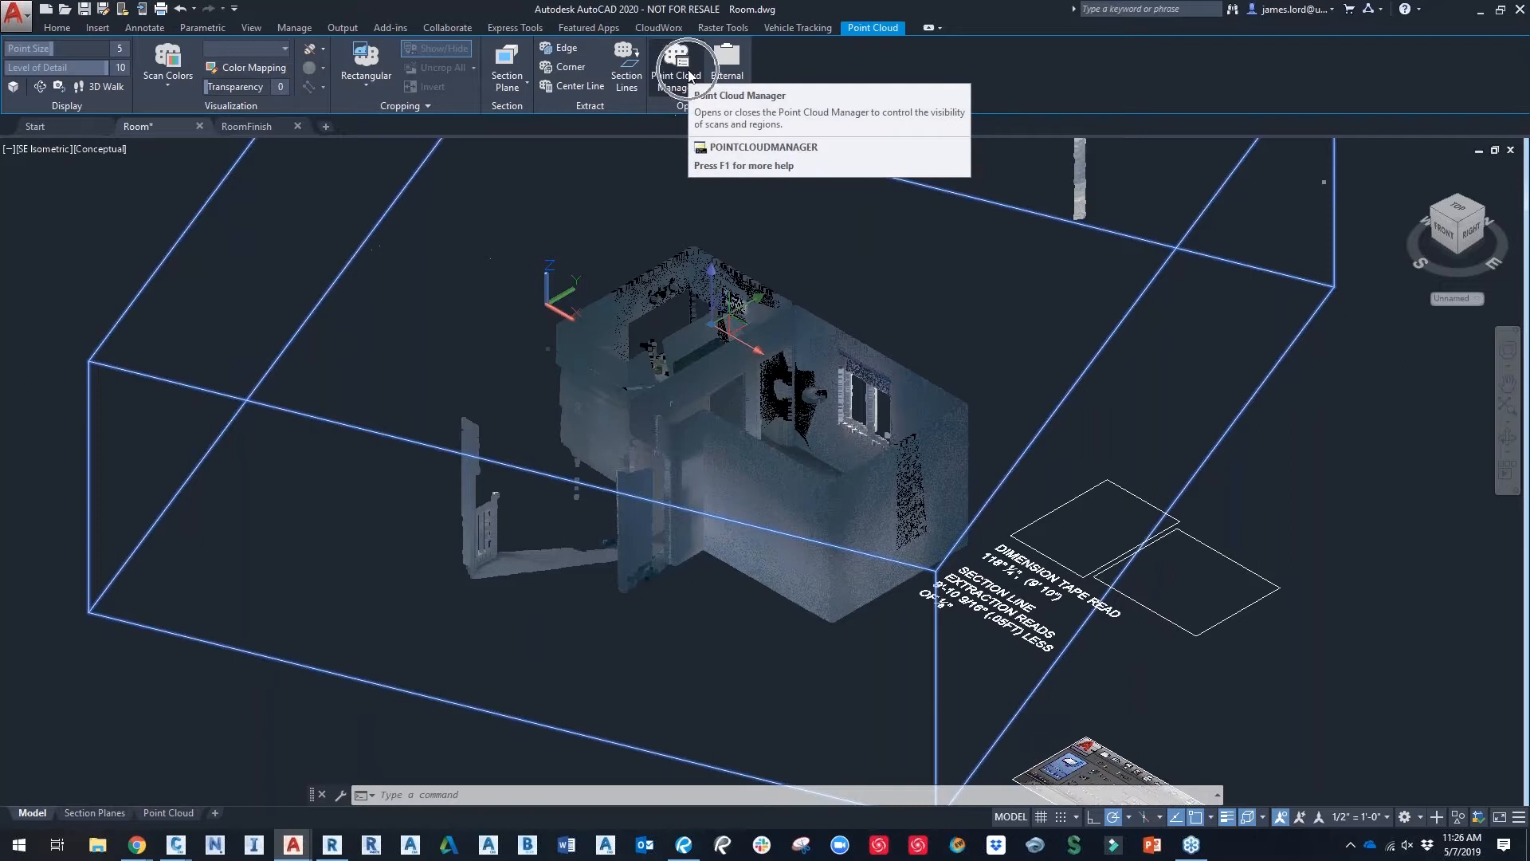
click(690, 76)
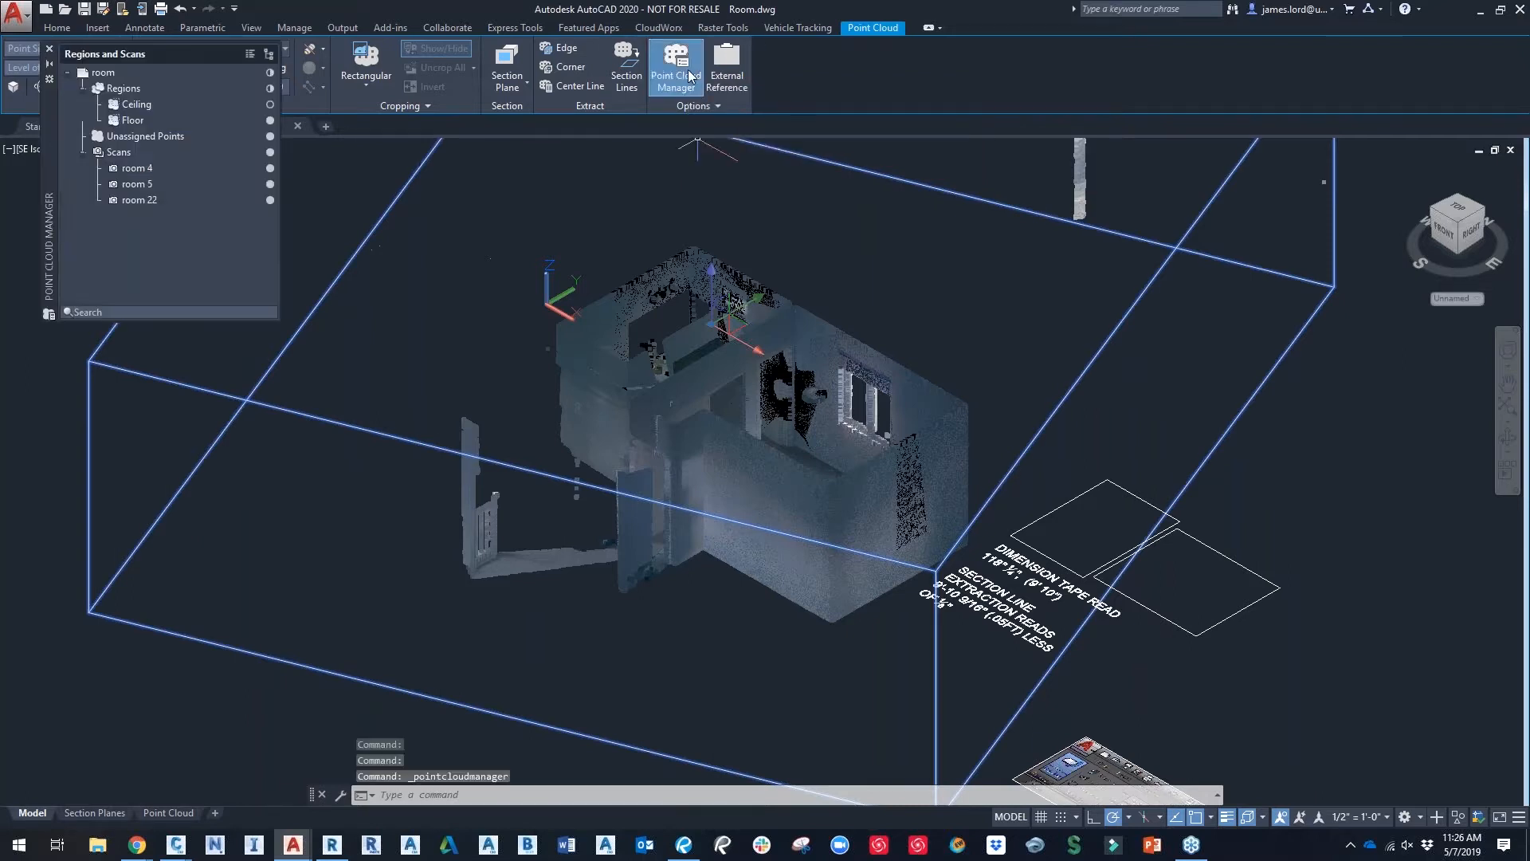
drag(51, 151, 83, 299)
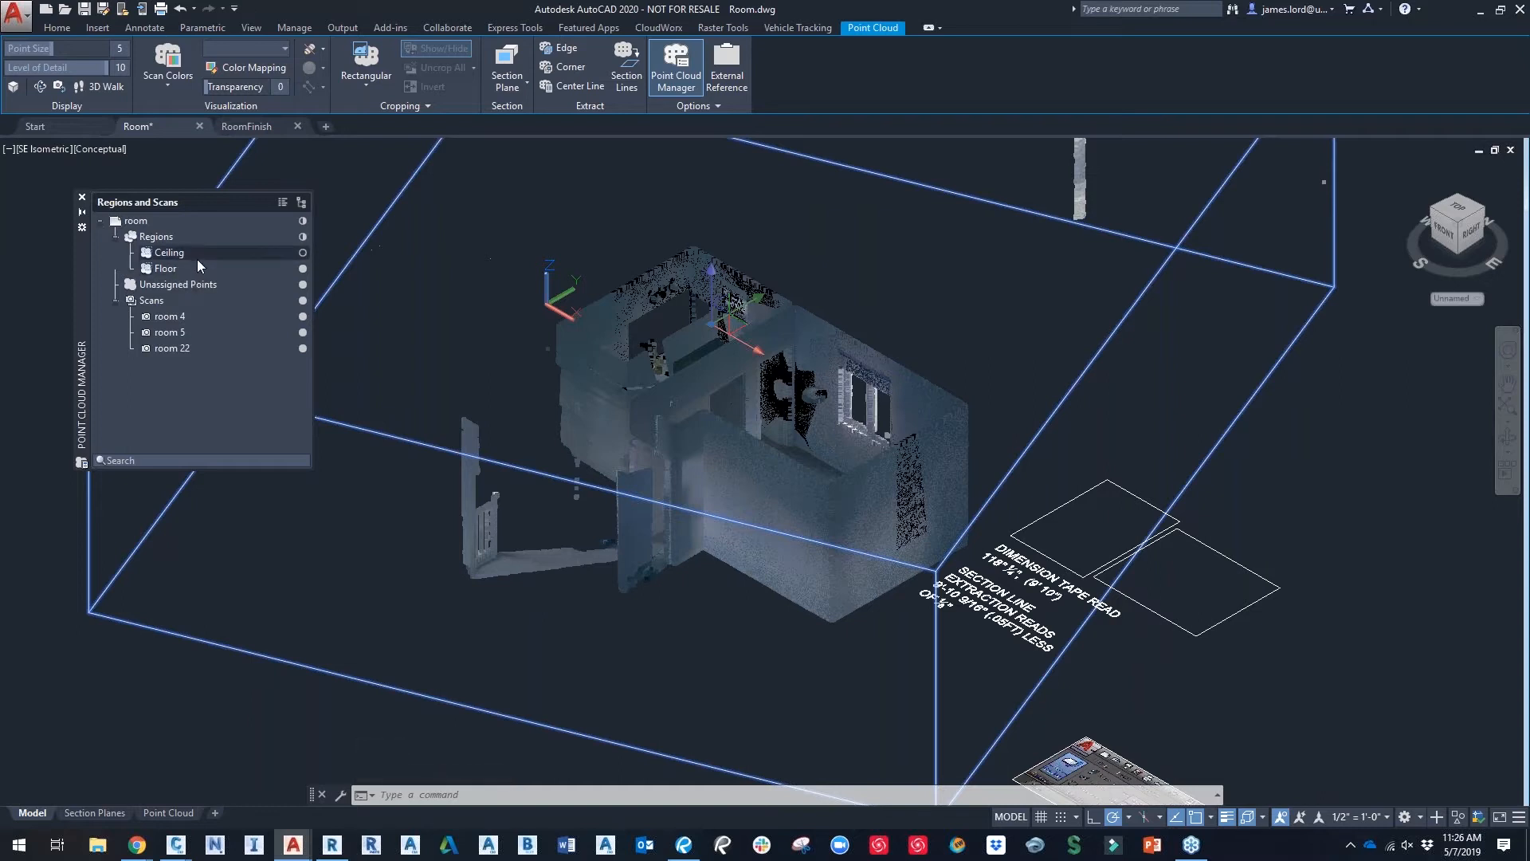
click(304, 254)
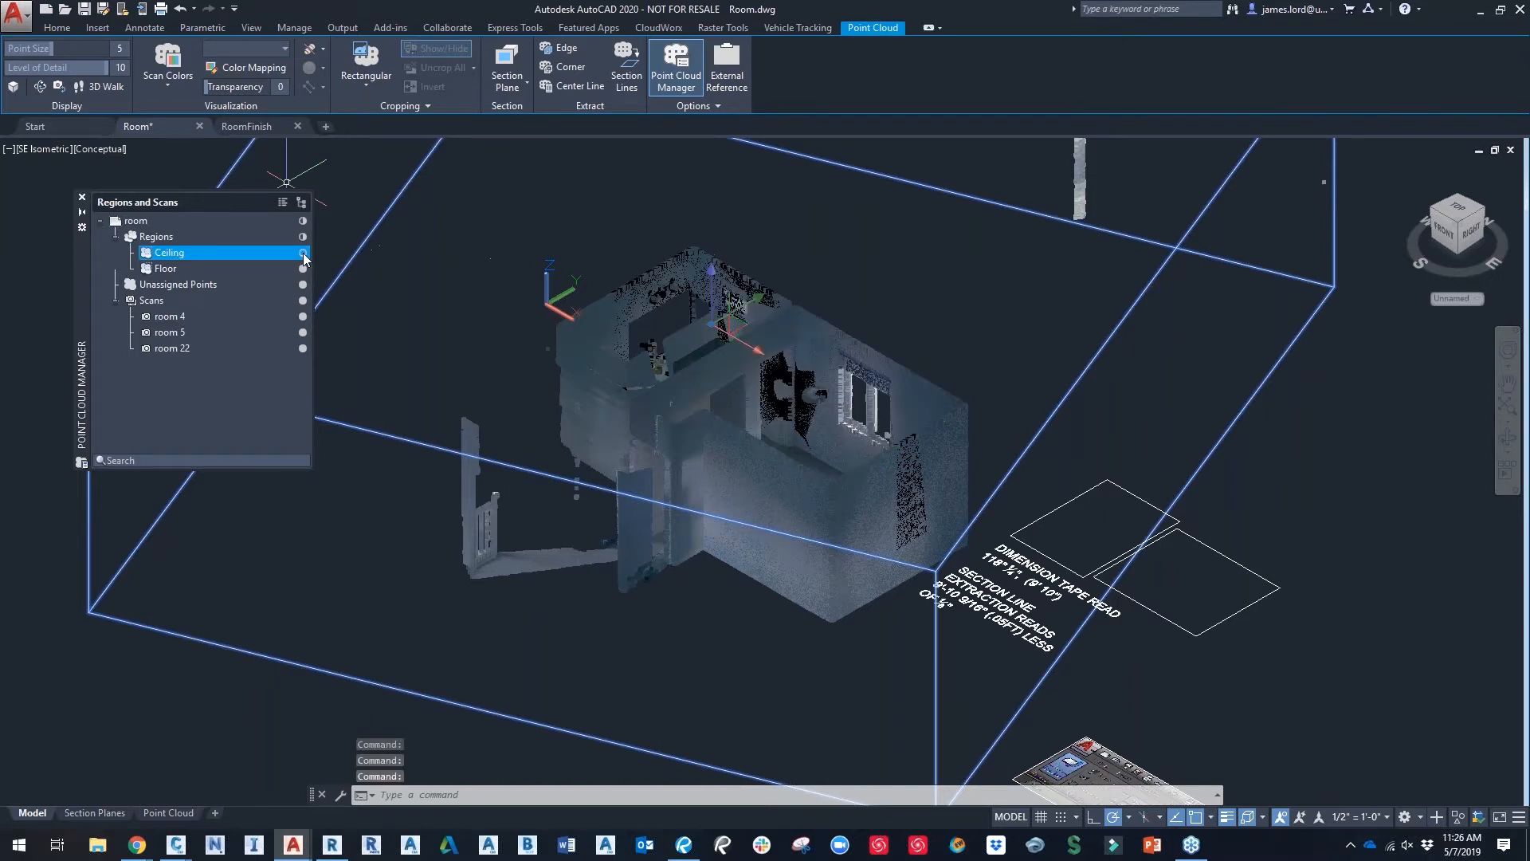
click(303, 253)
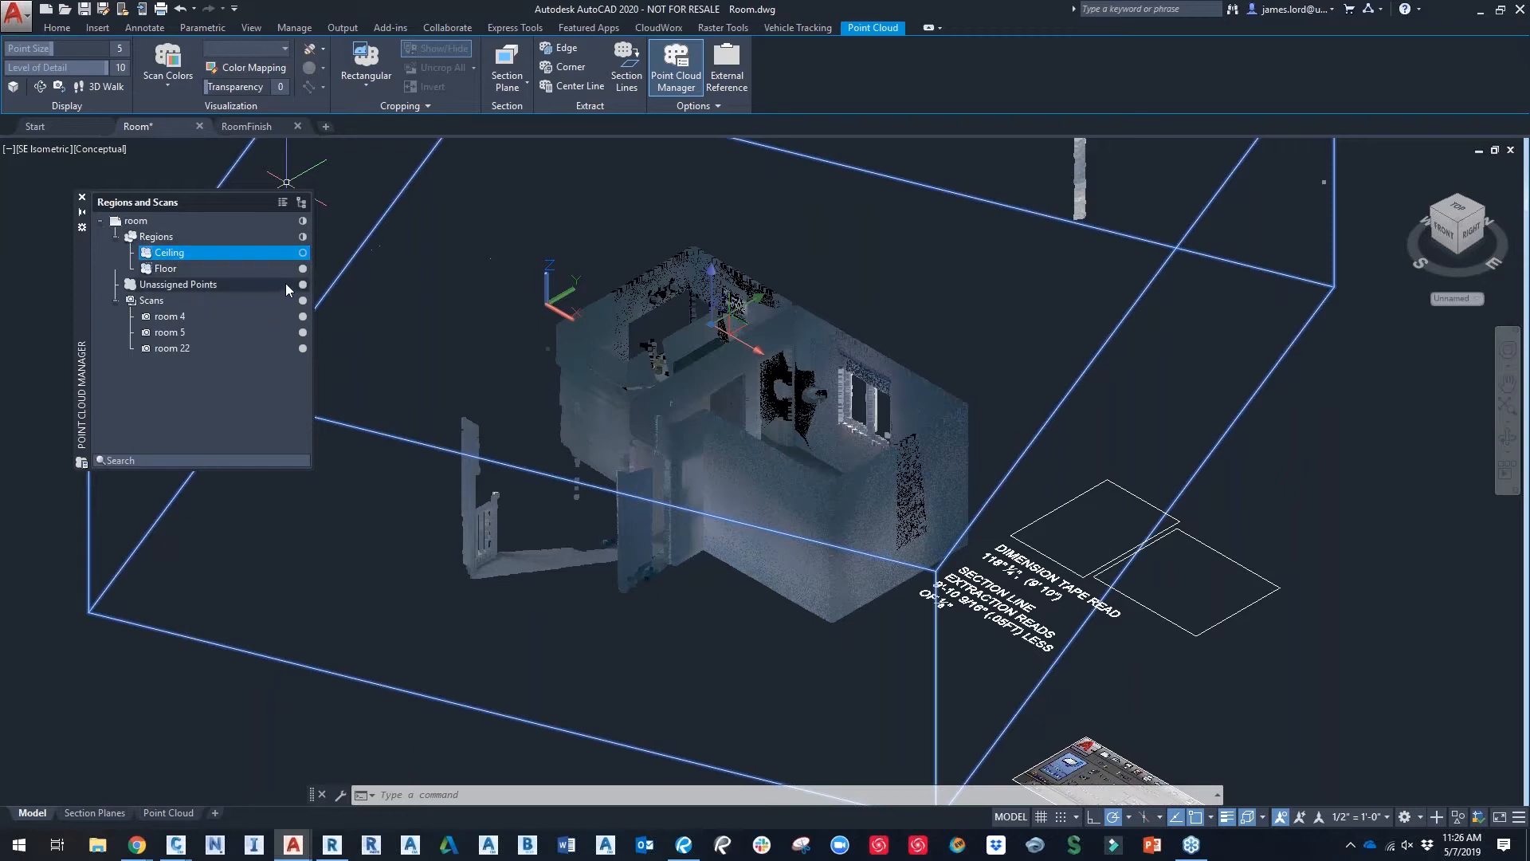
click(82, 198)
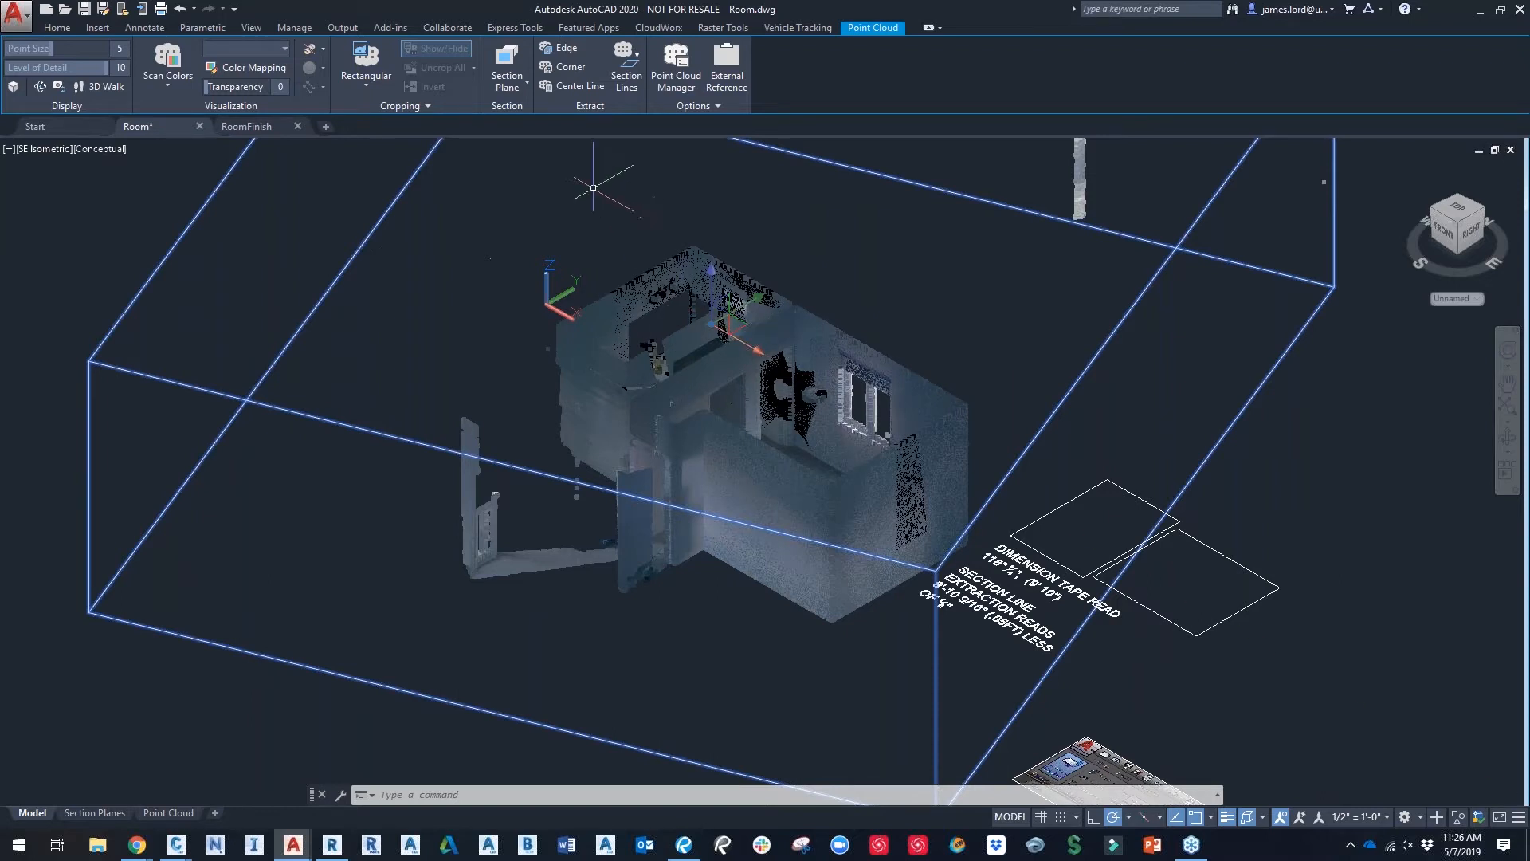
Step: Add a section plane with the Top orientation through the room point cloud
click(514, 93)
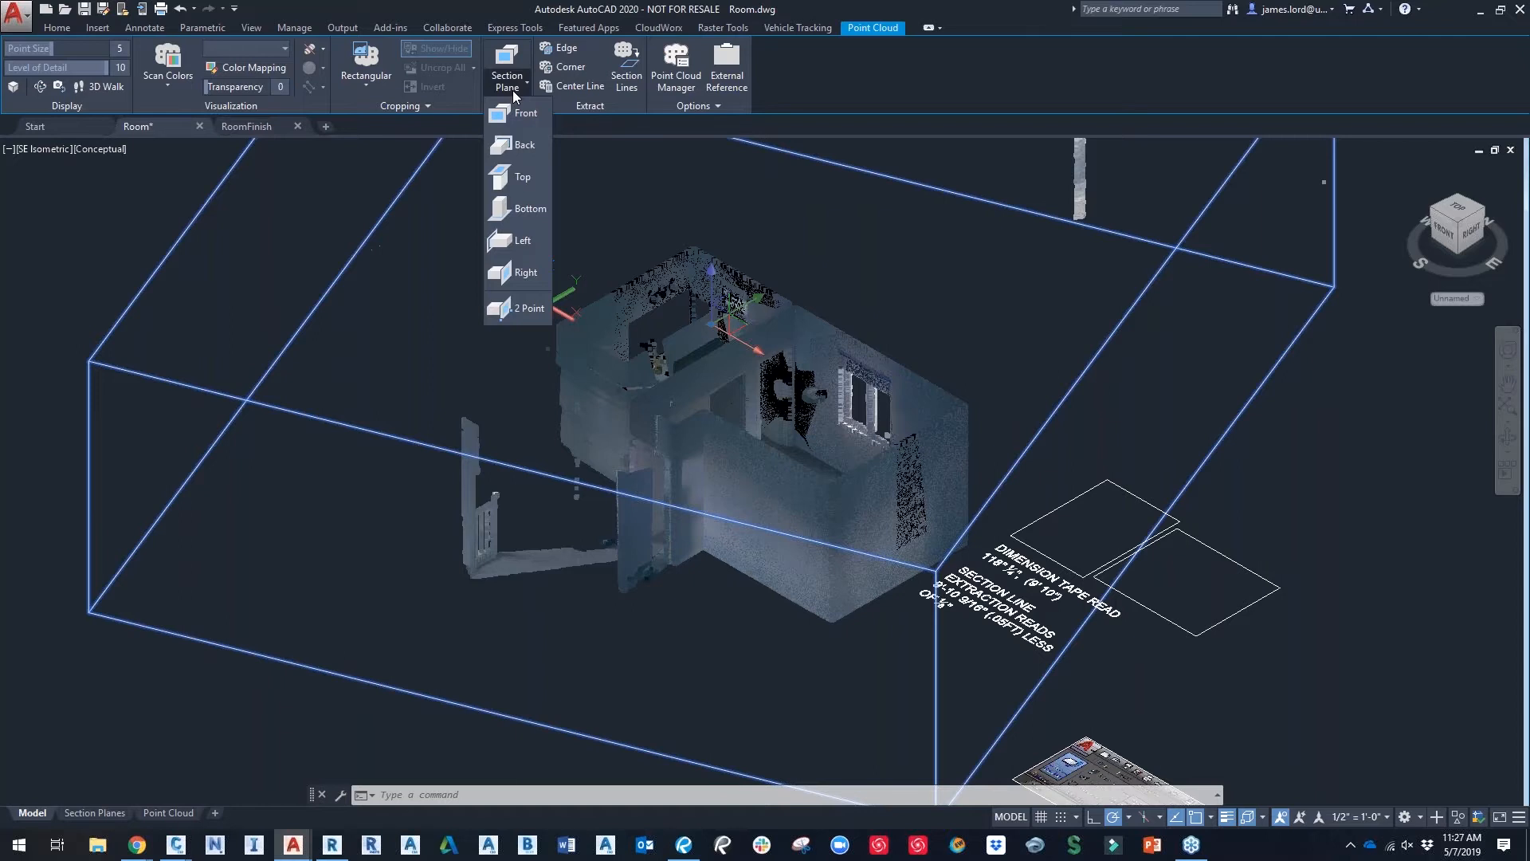
click(518, 179)
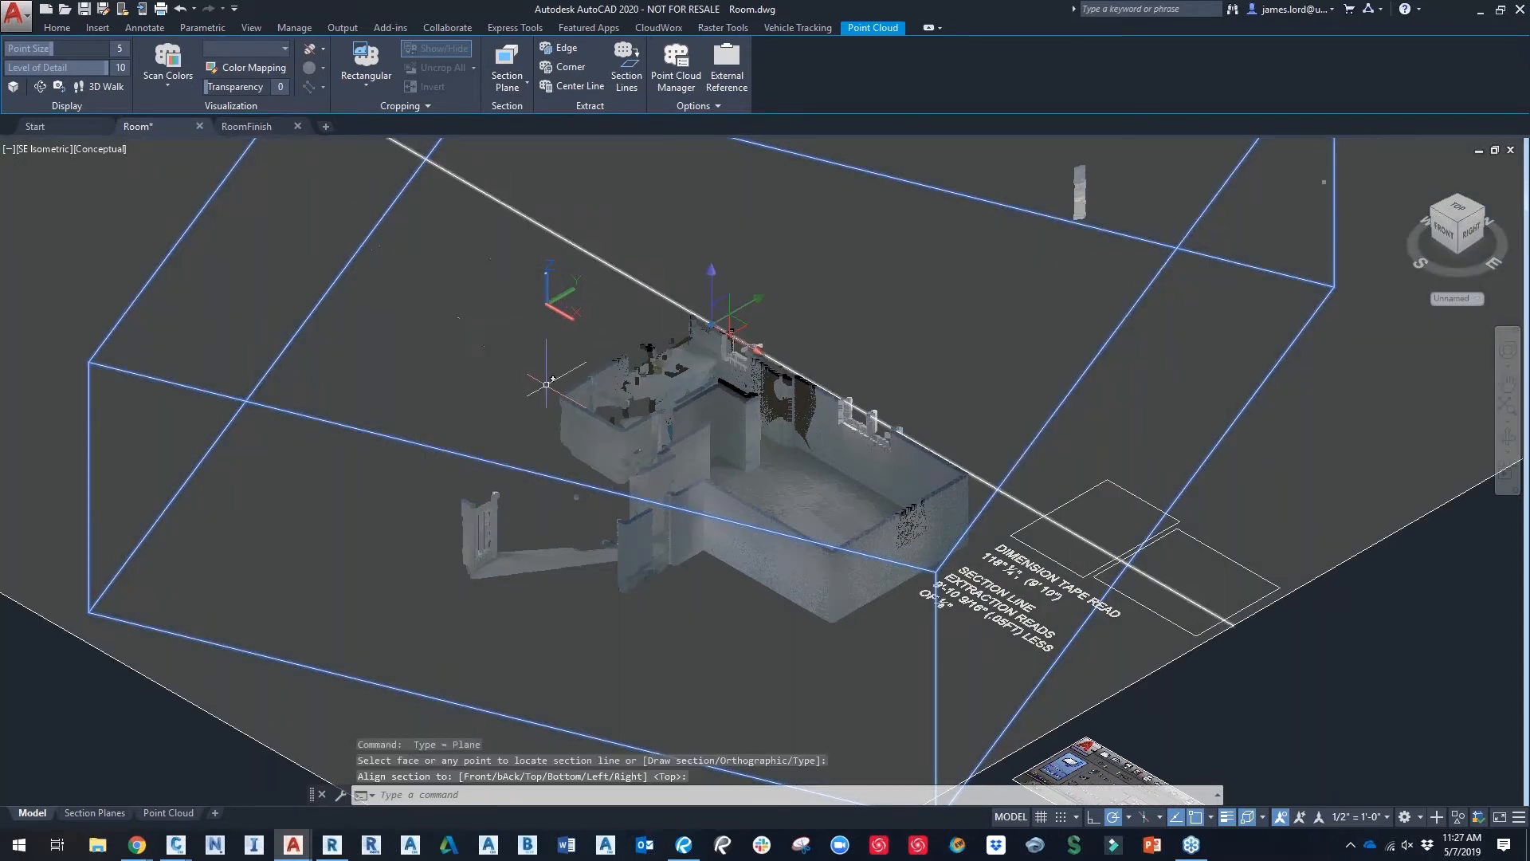
key(Escape)
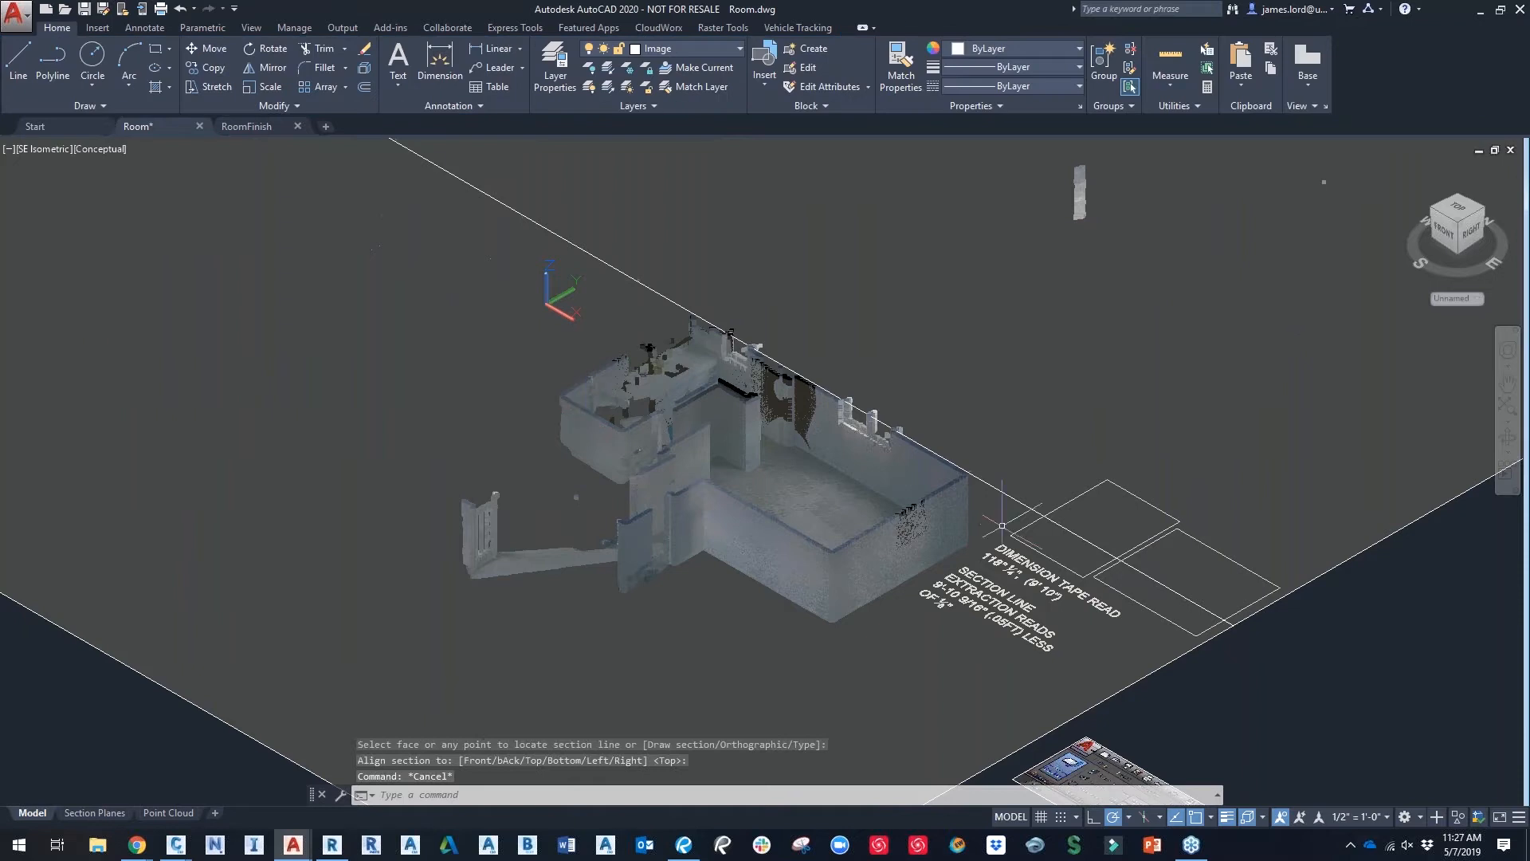
Step: Change the new section plane's type from Plane to Slice
click(1021, 502)
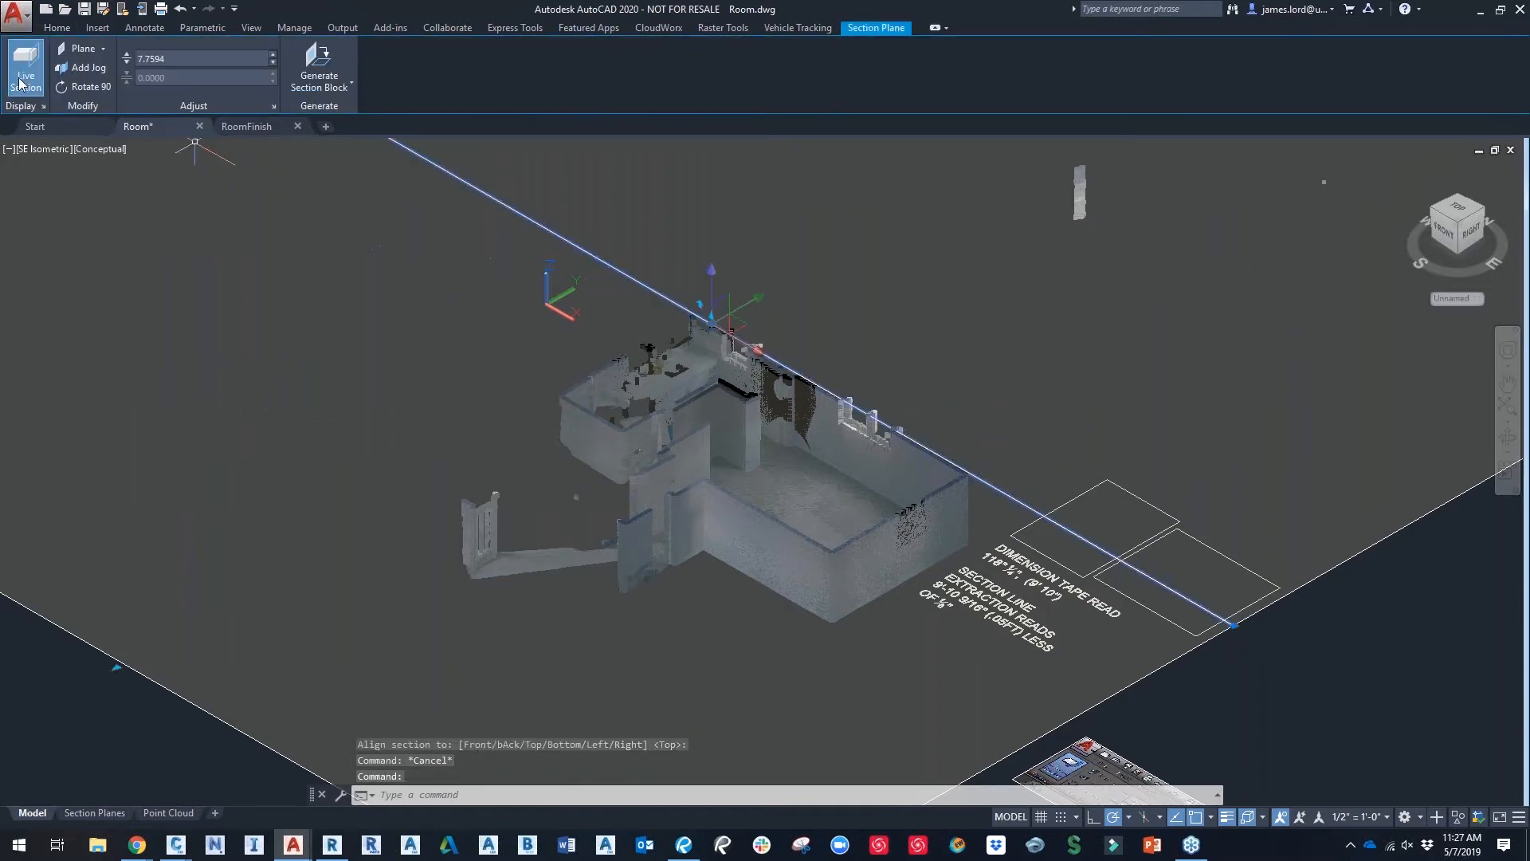
click(103, 48)
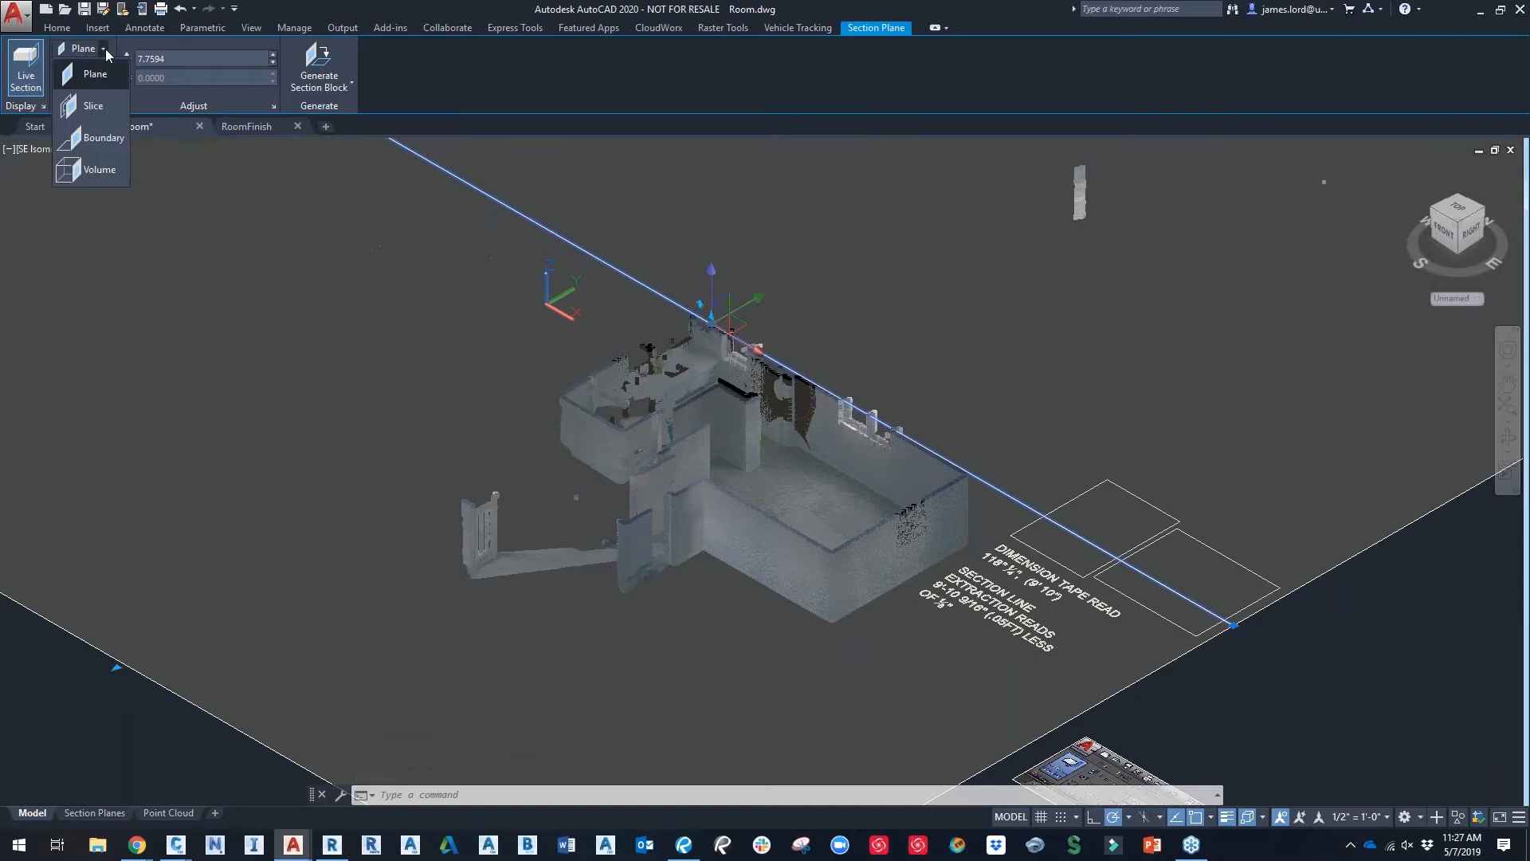
click(95, 106)
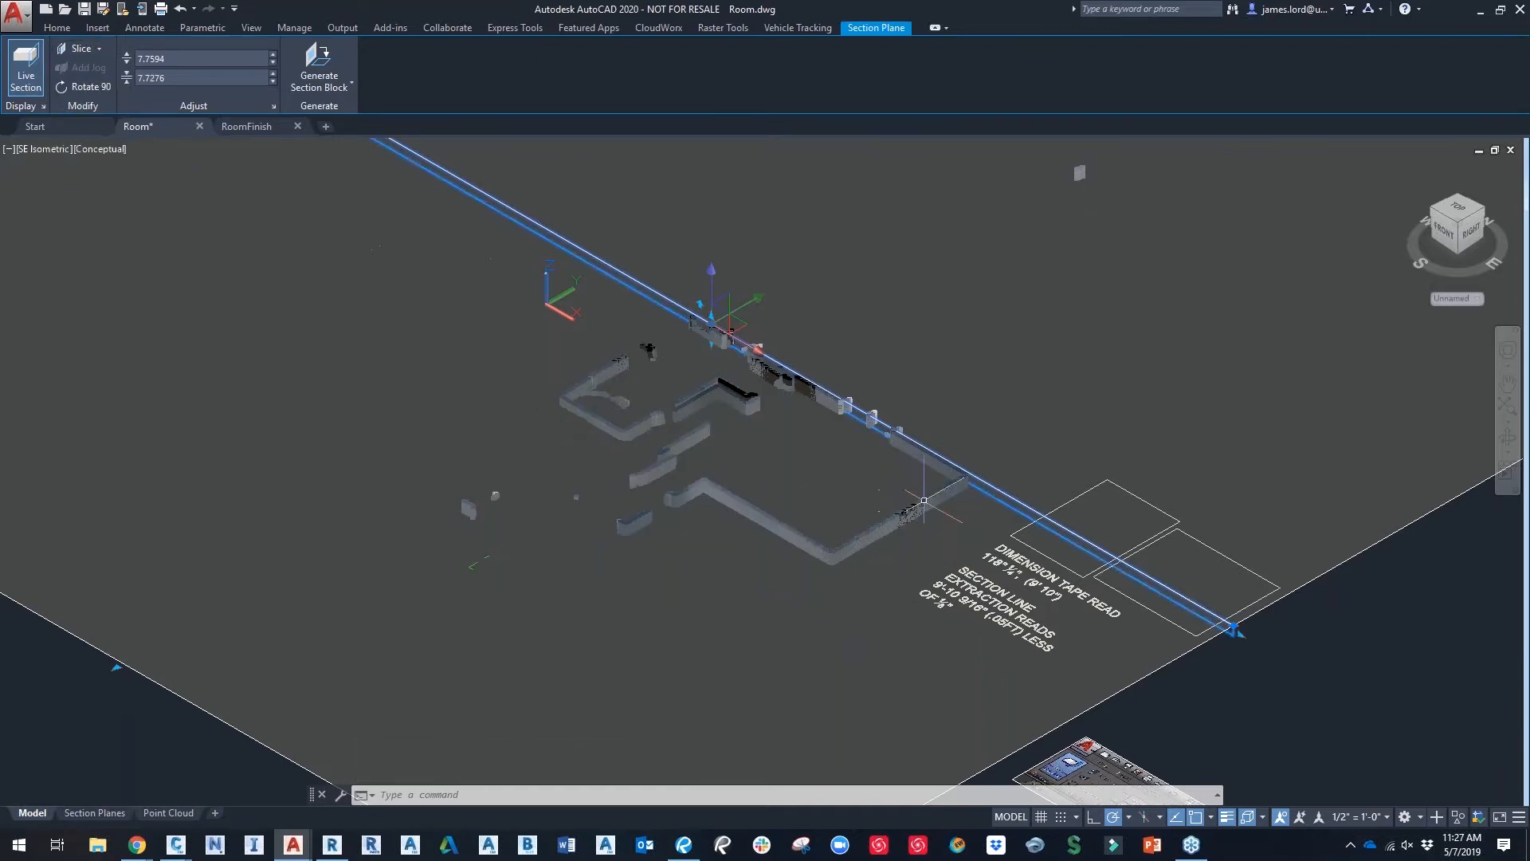
Step: Examine the sliced wall points of the room point cloud up close and as a whole
scroll(879, 505, up, 3)
scroll(877, 506, up, 2)
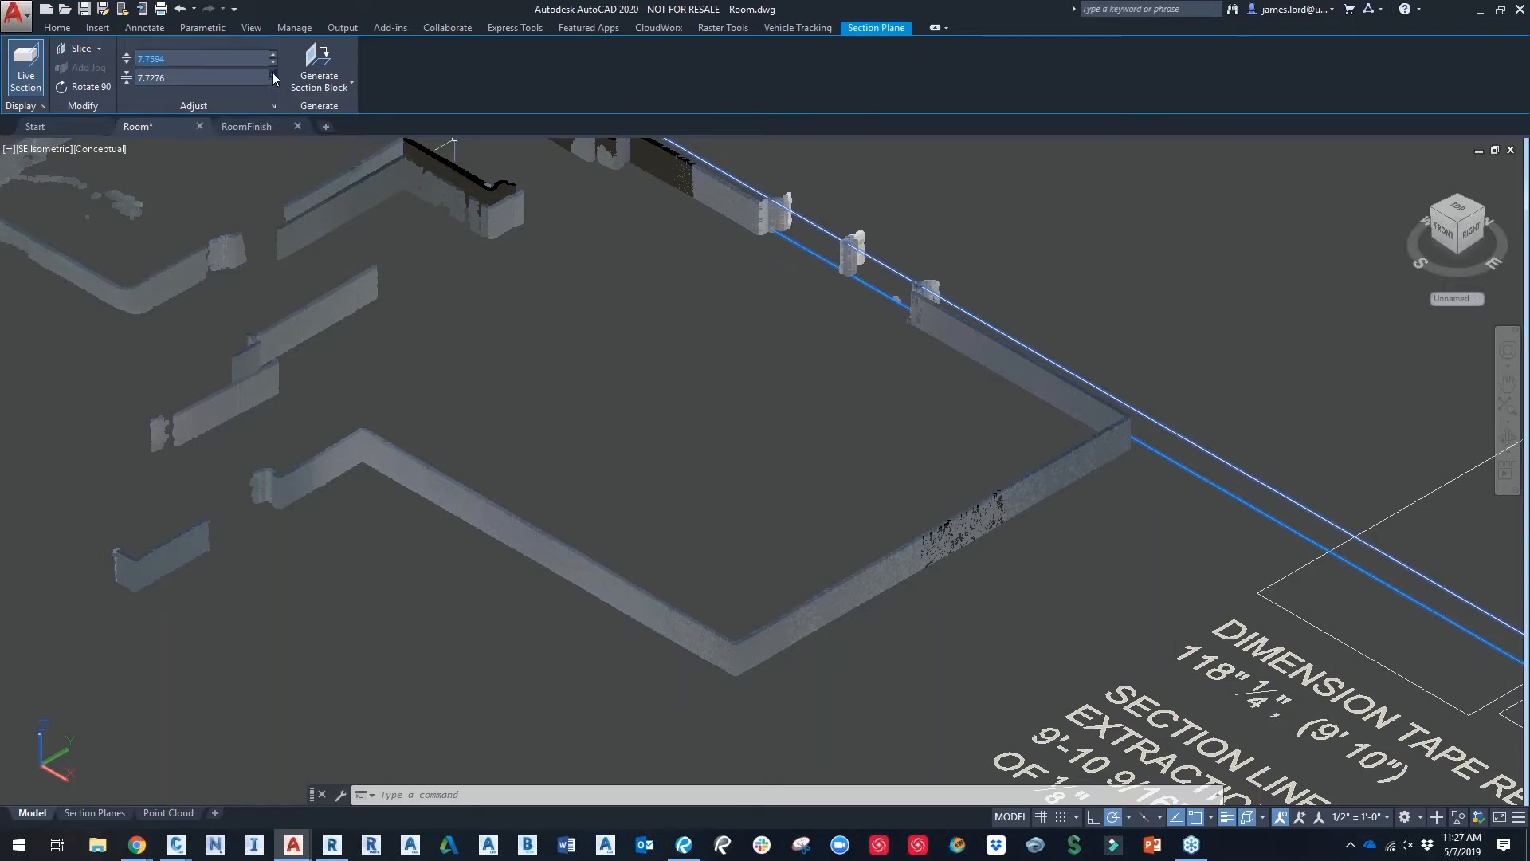
scroll(590, 335, down, 1)
middle_drag(559, 355, 773, 478)
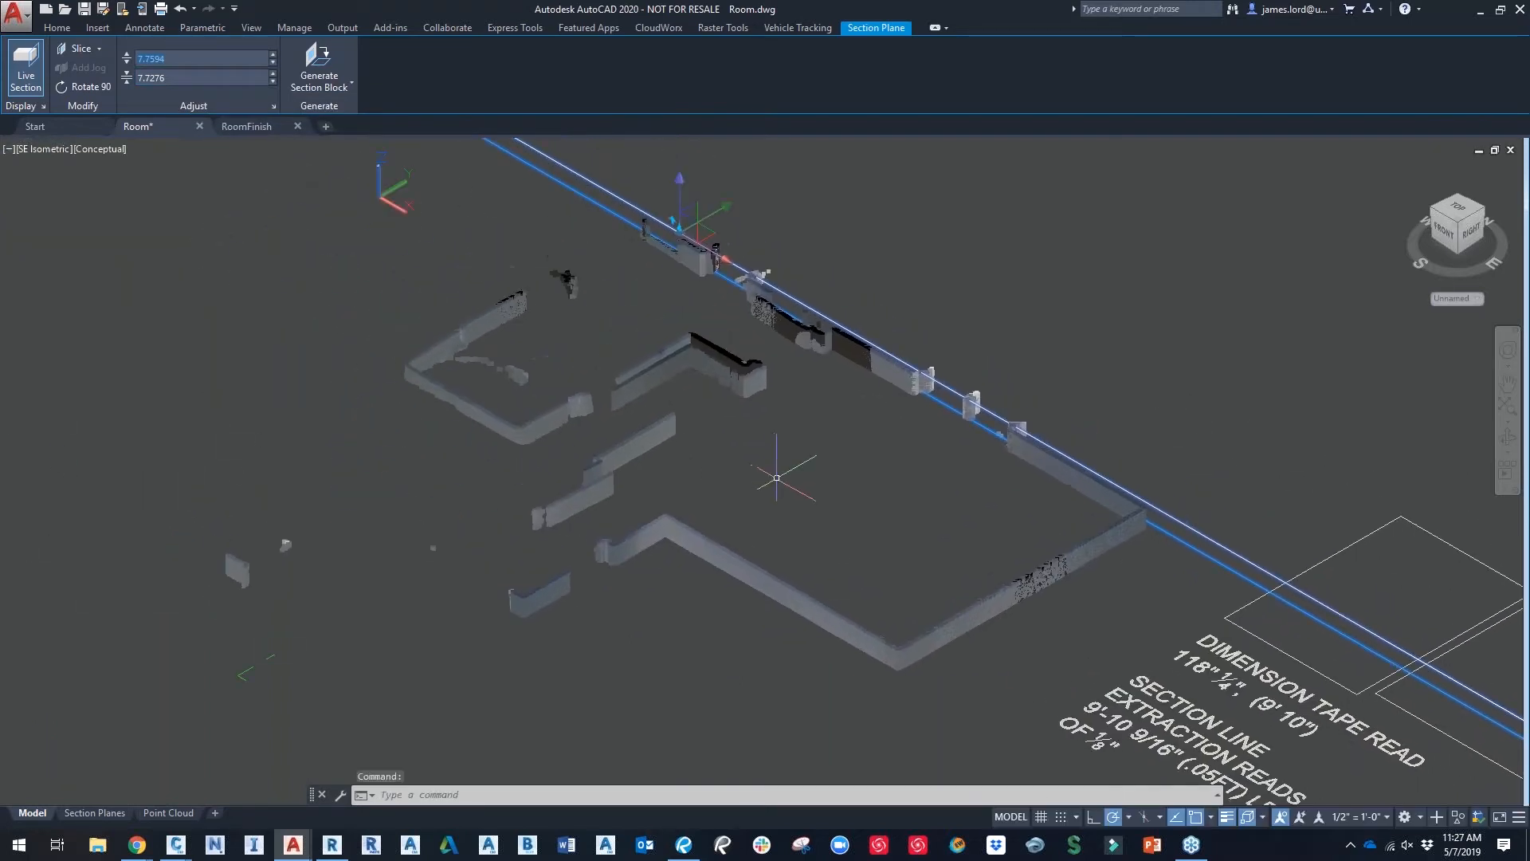
scroll(682, 320, up, 2)
scroll(770, 427, up, 2)
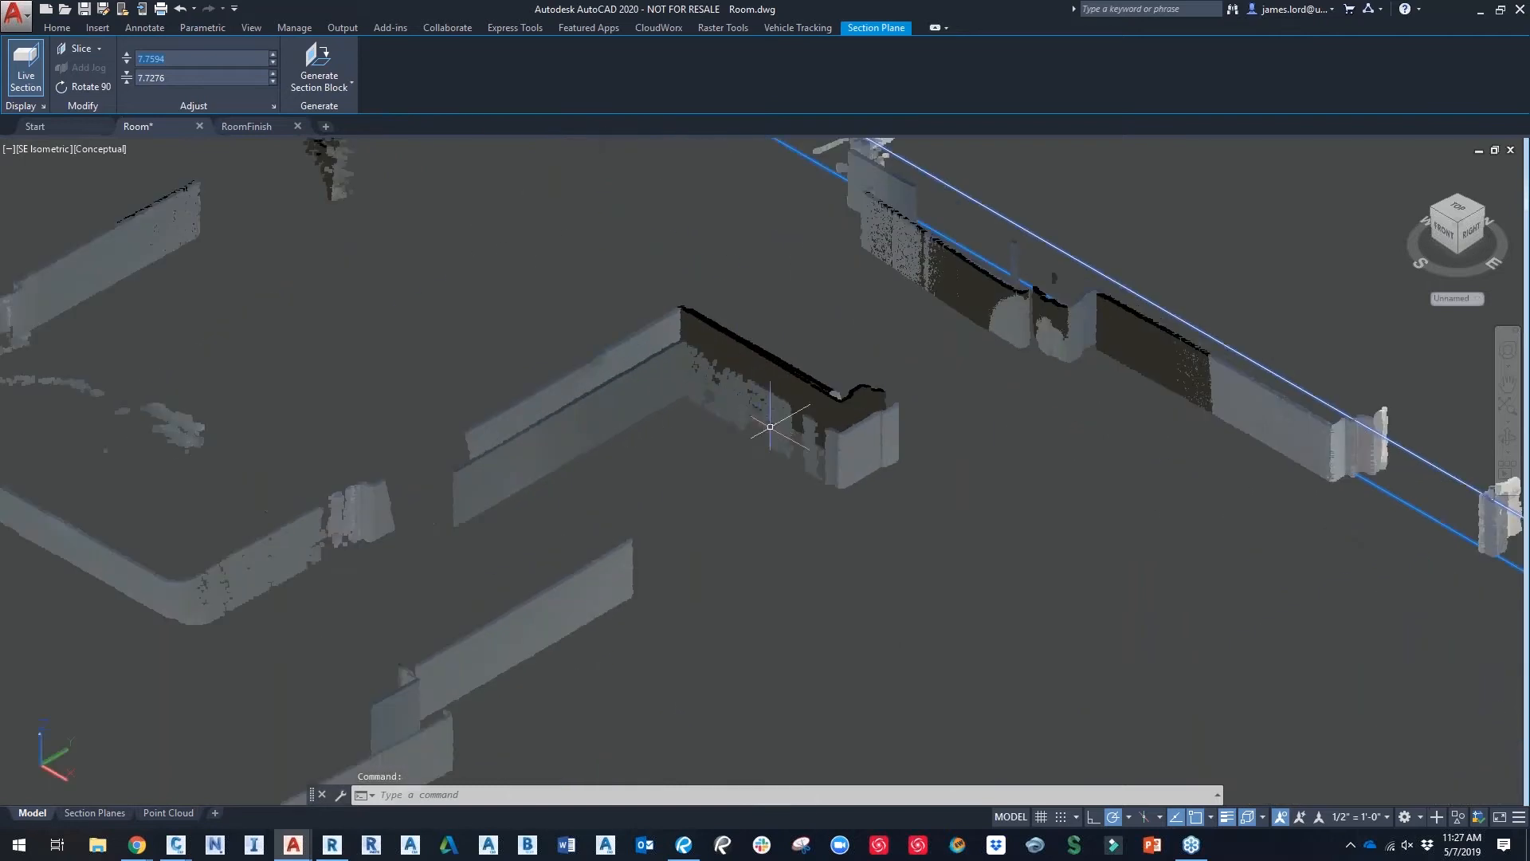
scroll(770, 427, up, 1)
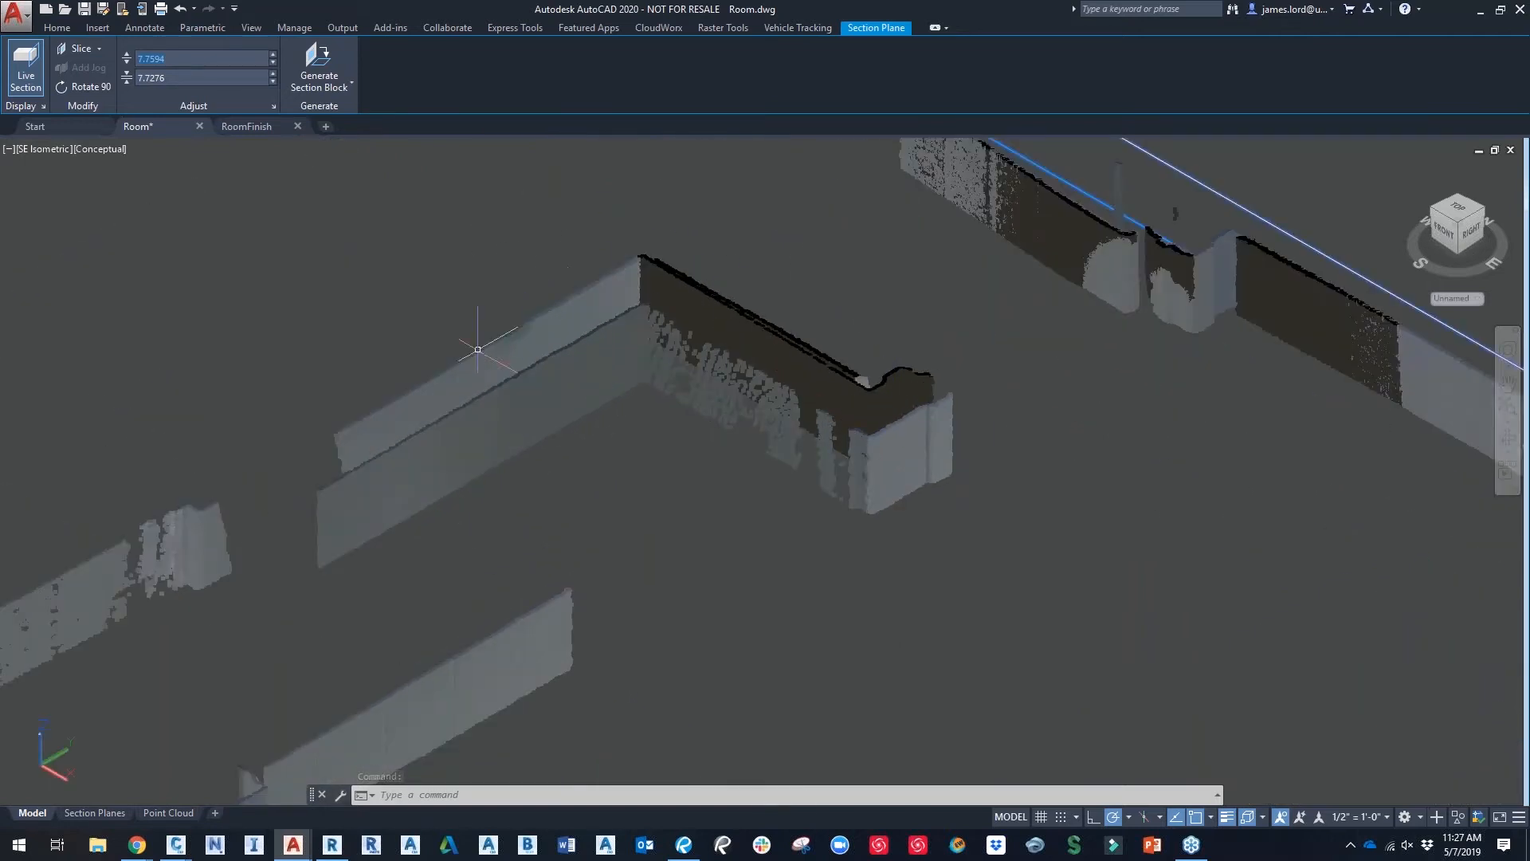
scroll(916, 383, down, 6)
middle_drag(877, 482, 717, 511)
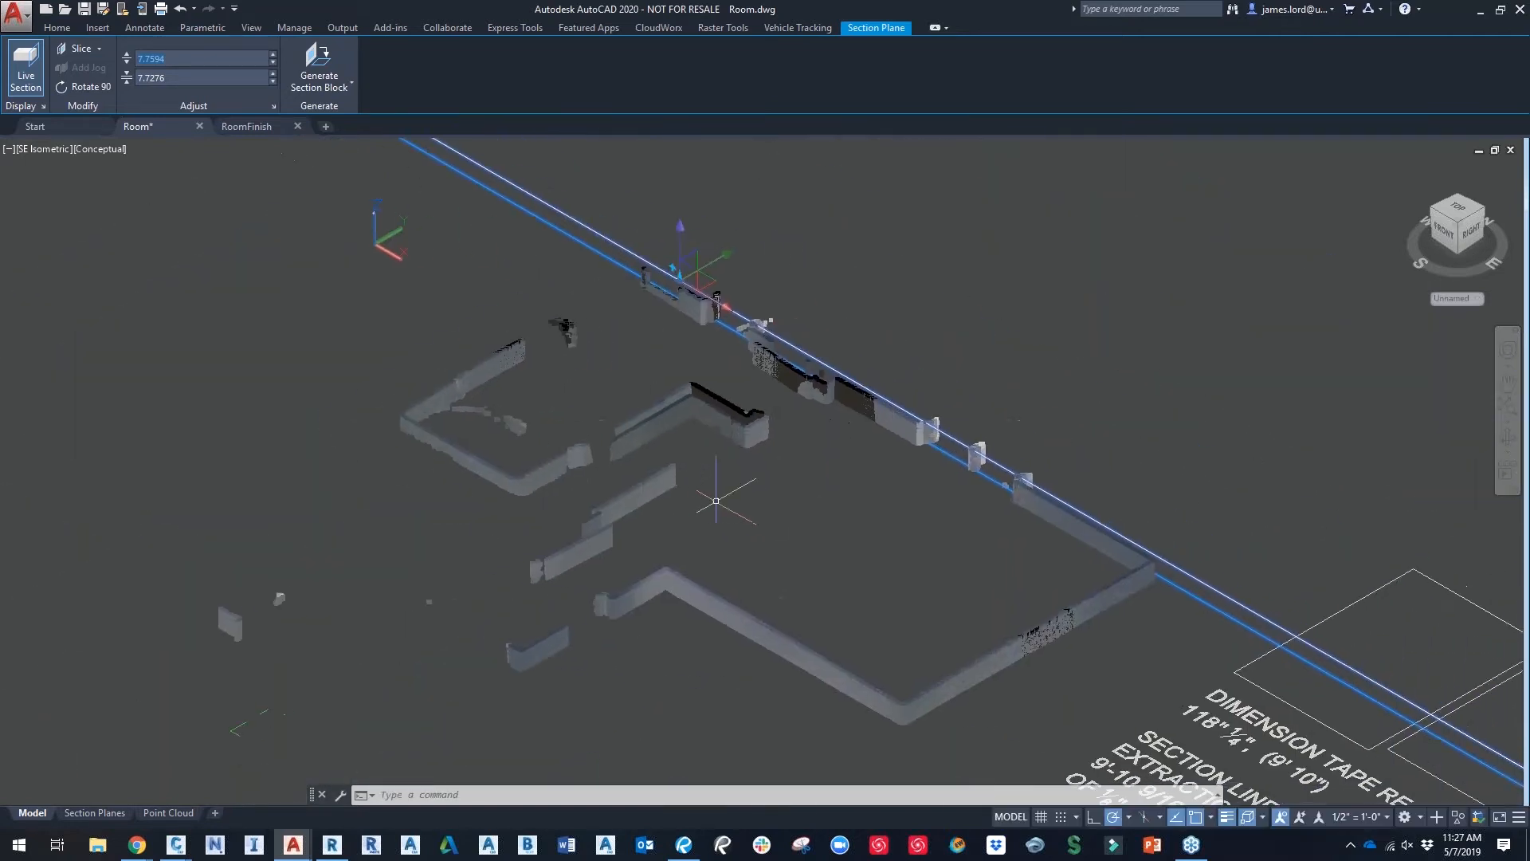
Step: Extract section lines of the entire cross section from the sliced room point cloud as green 2D polylines on the current layer
click(325, 94)
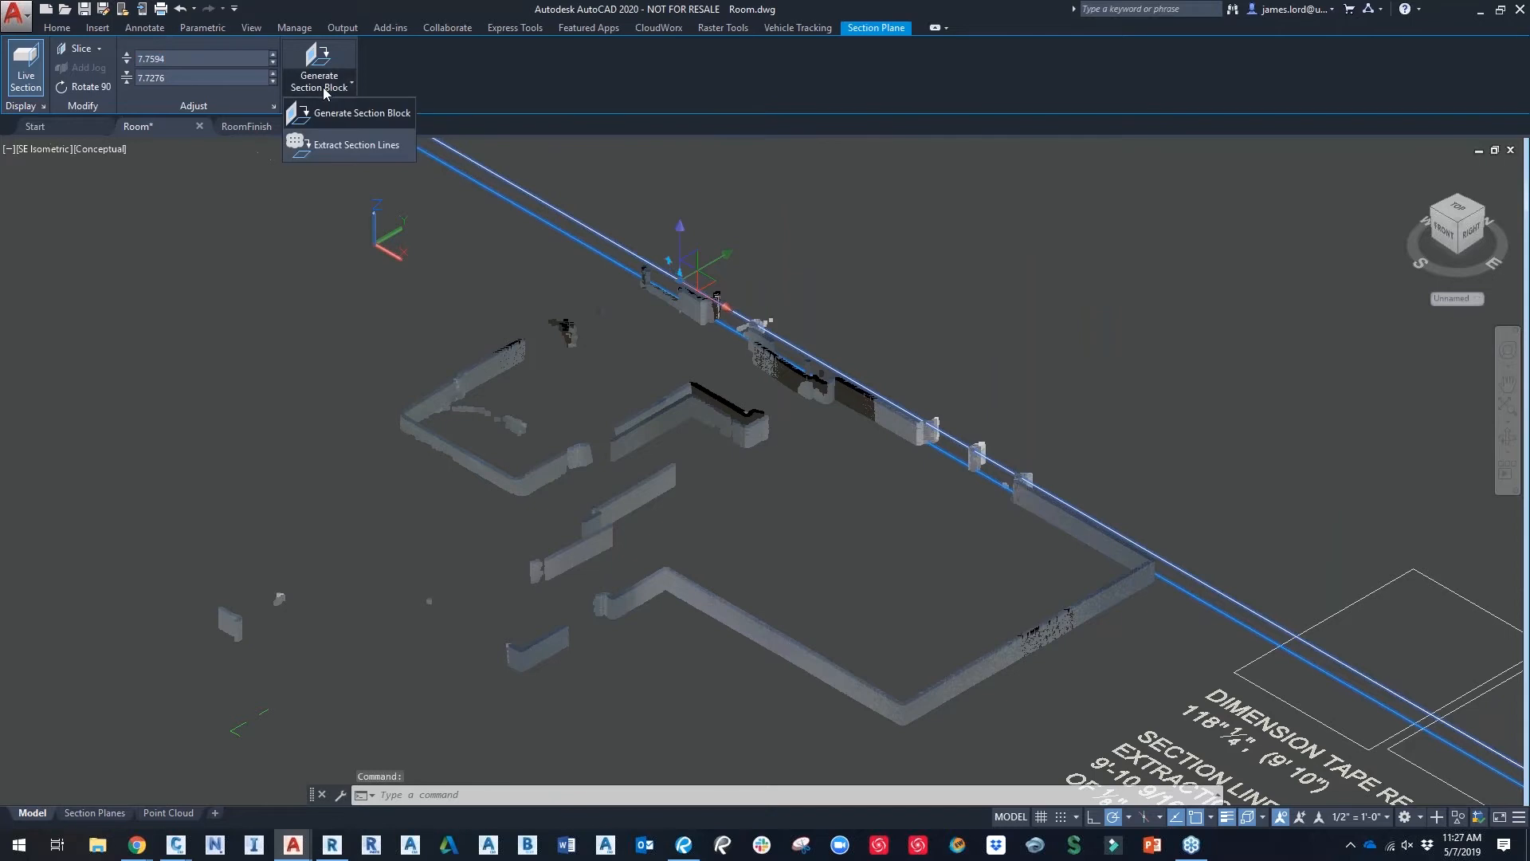
click(380, 148)
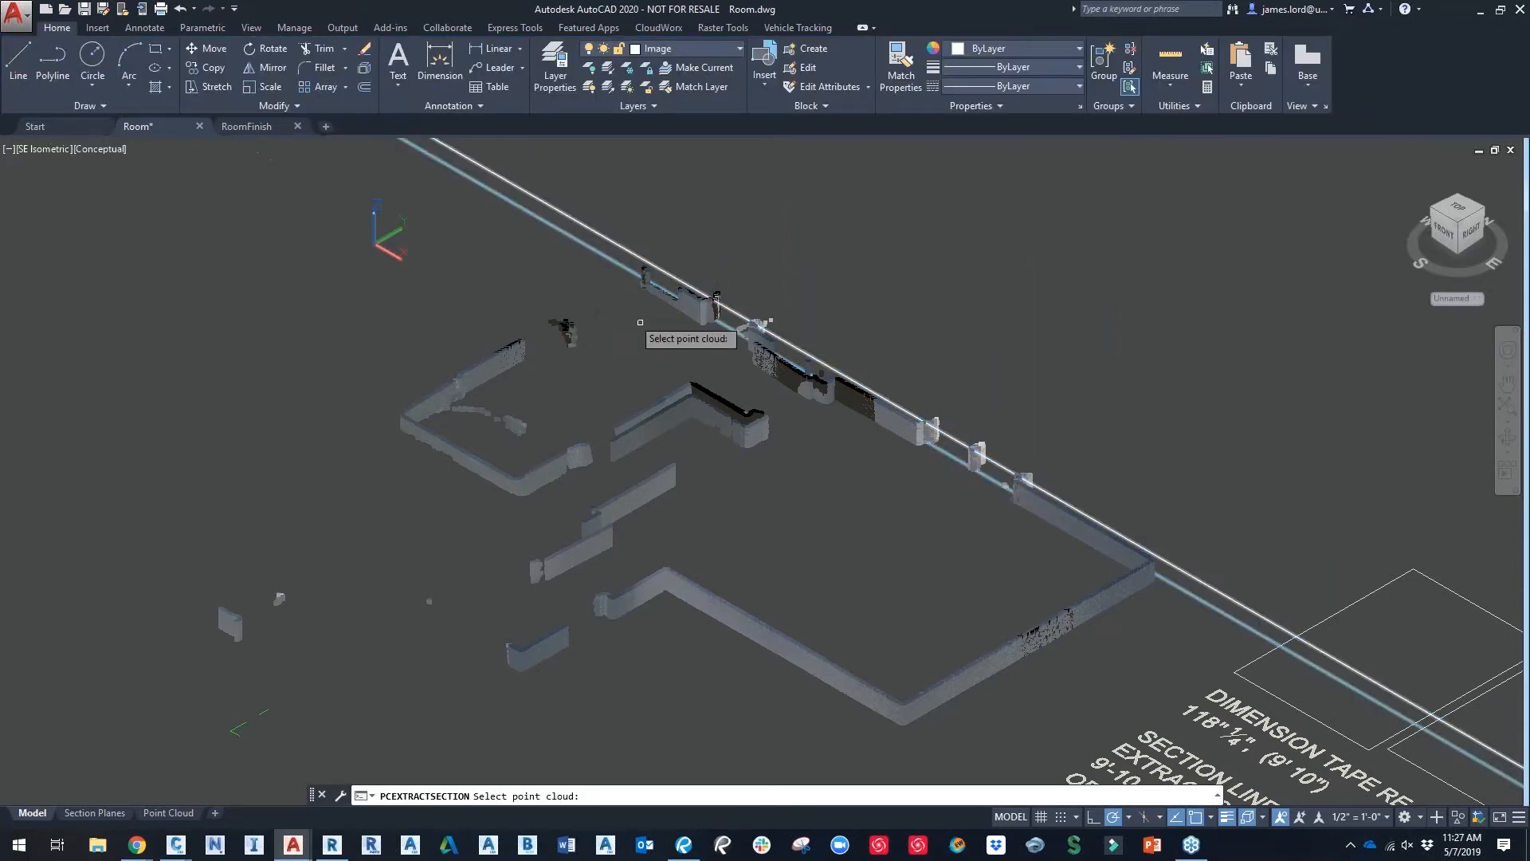
scroll(697, 453, down, 5)
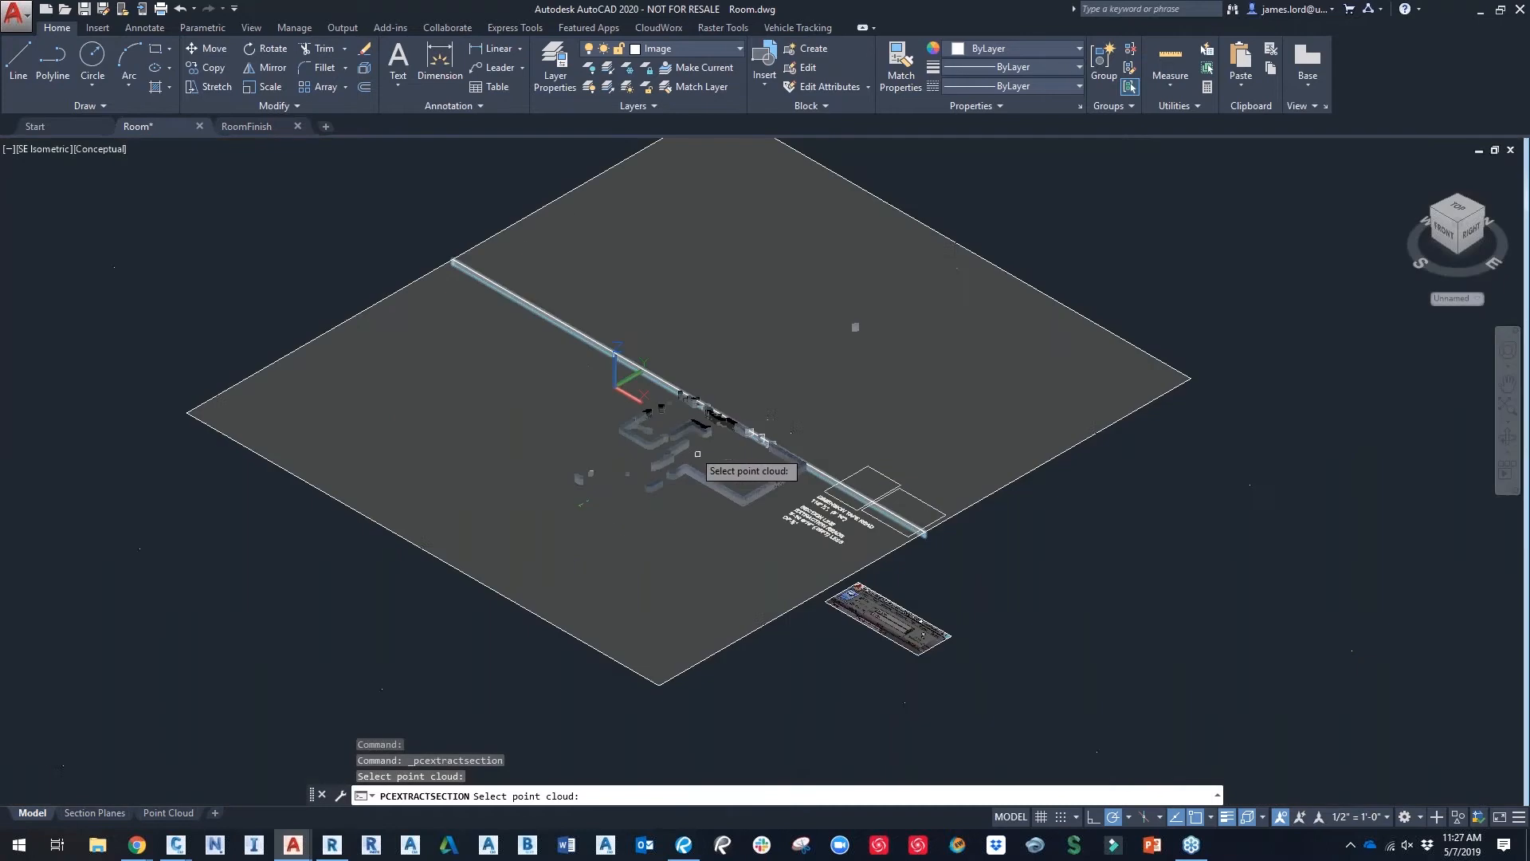
click(754, 511)
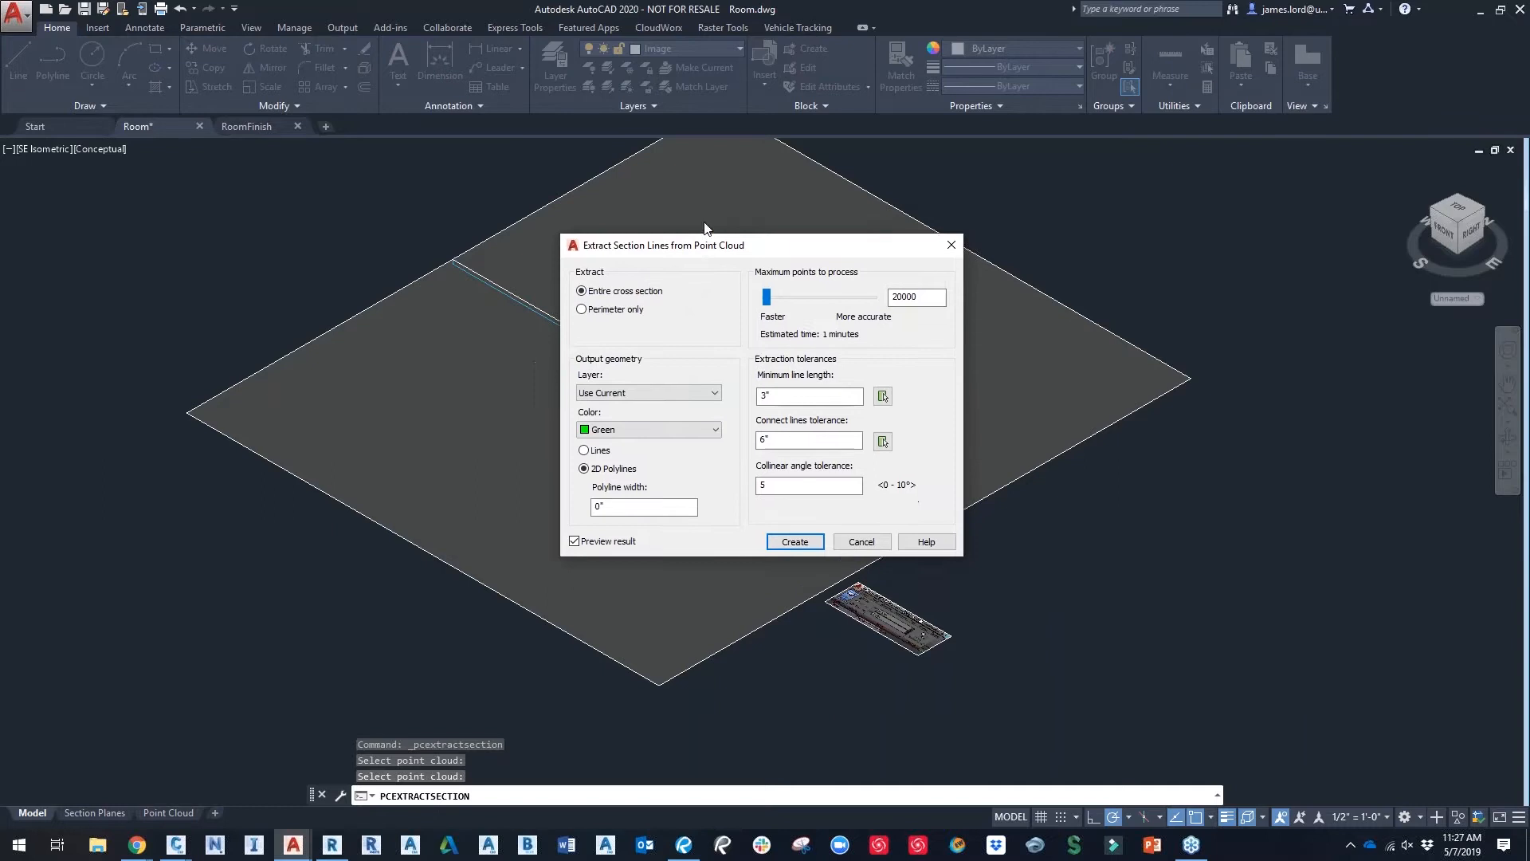
drag(708, 263, 699, 195)
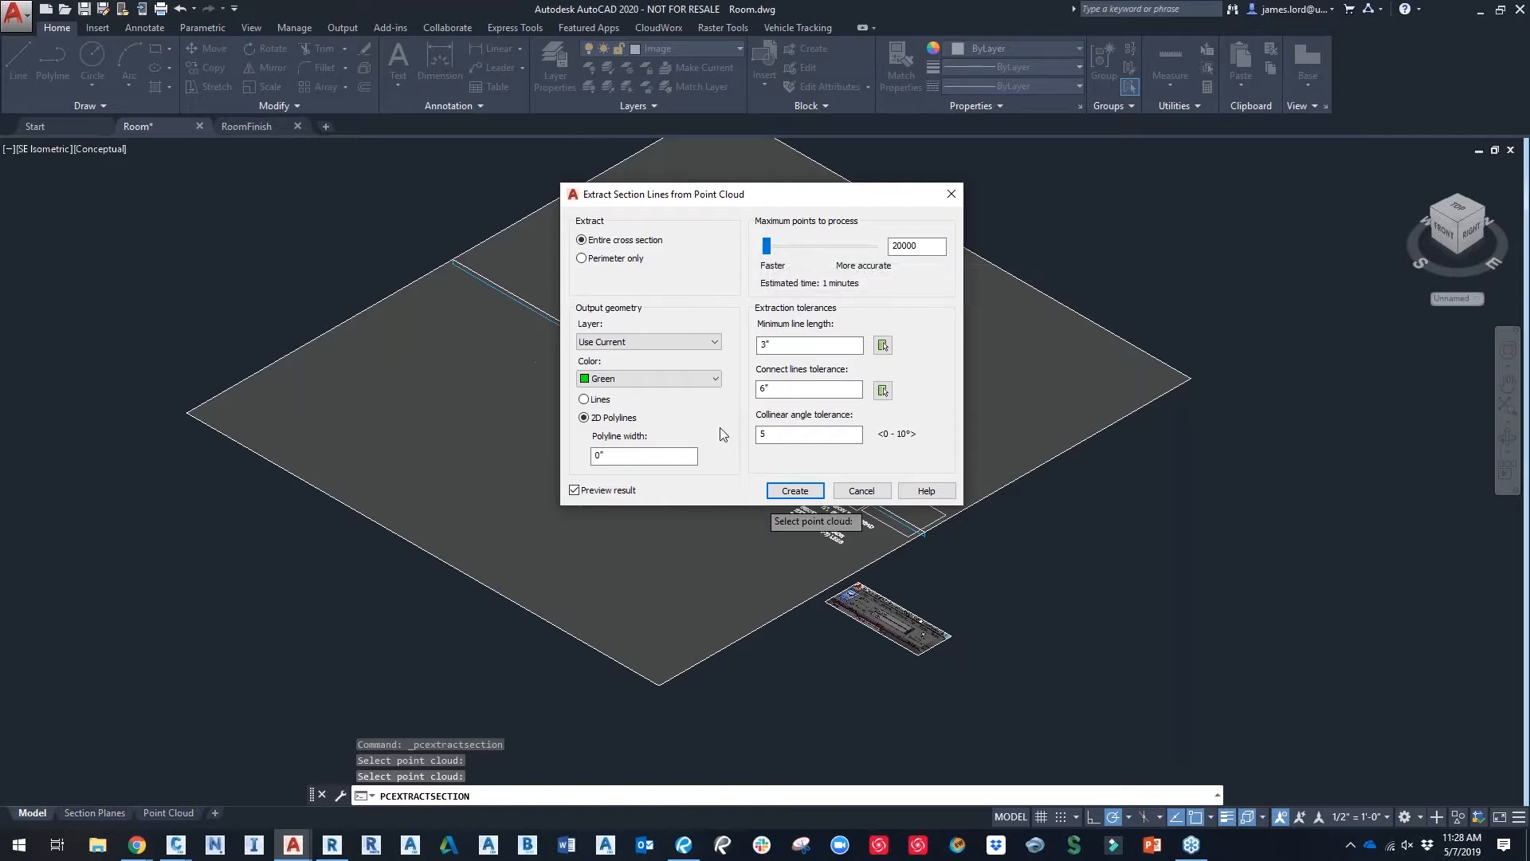
click(794, 492)
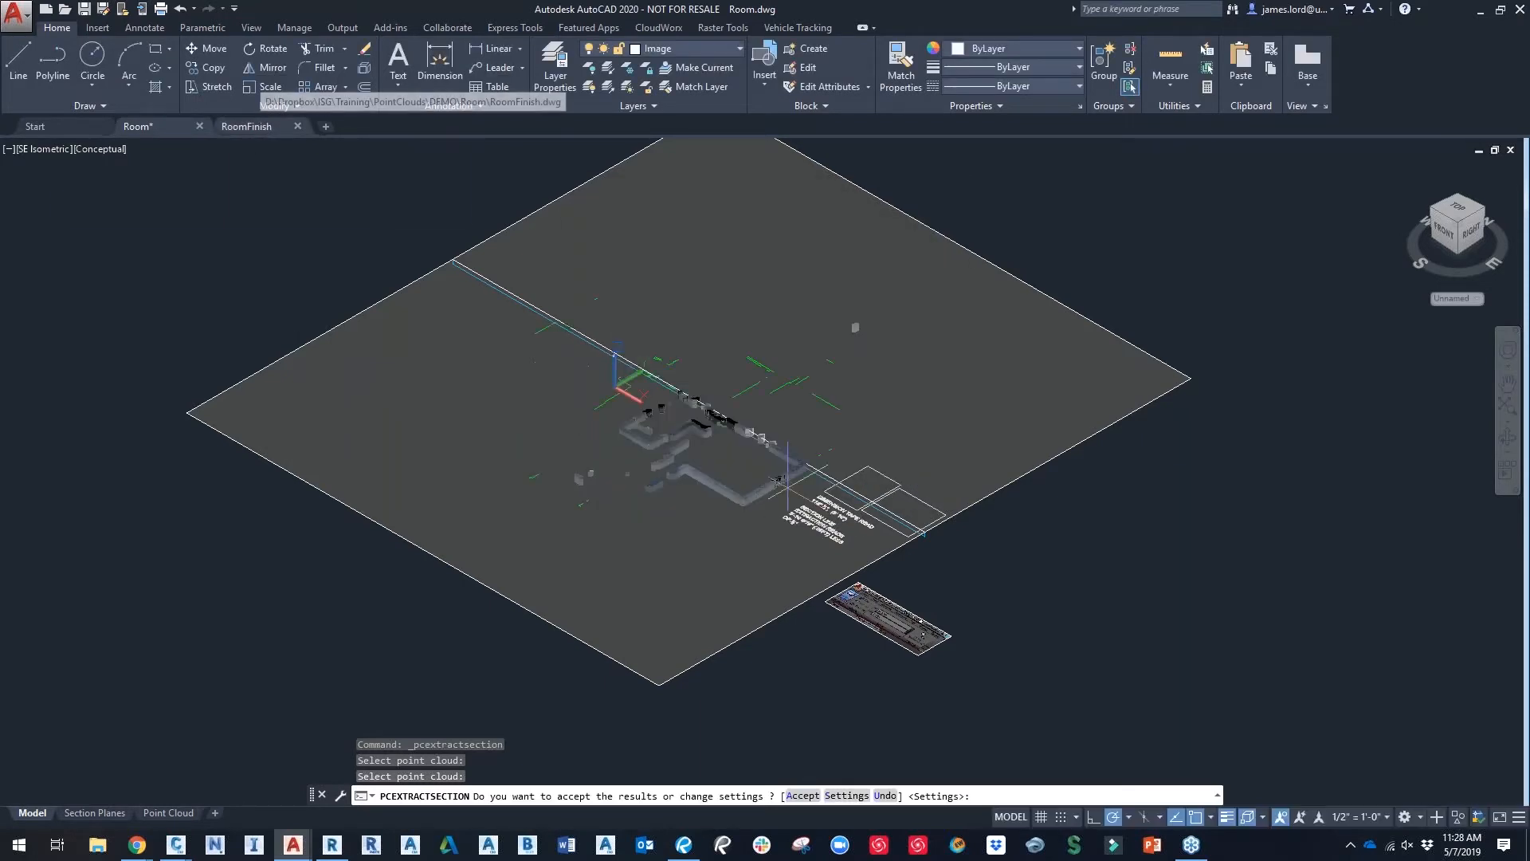
Step: Examine the extracted wall section lines in the RoomFinish drawing up close and as a whole
click(260, 123)
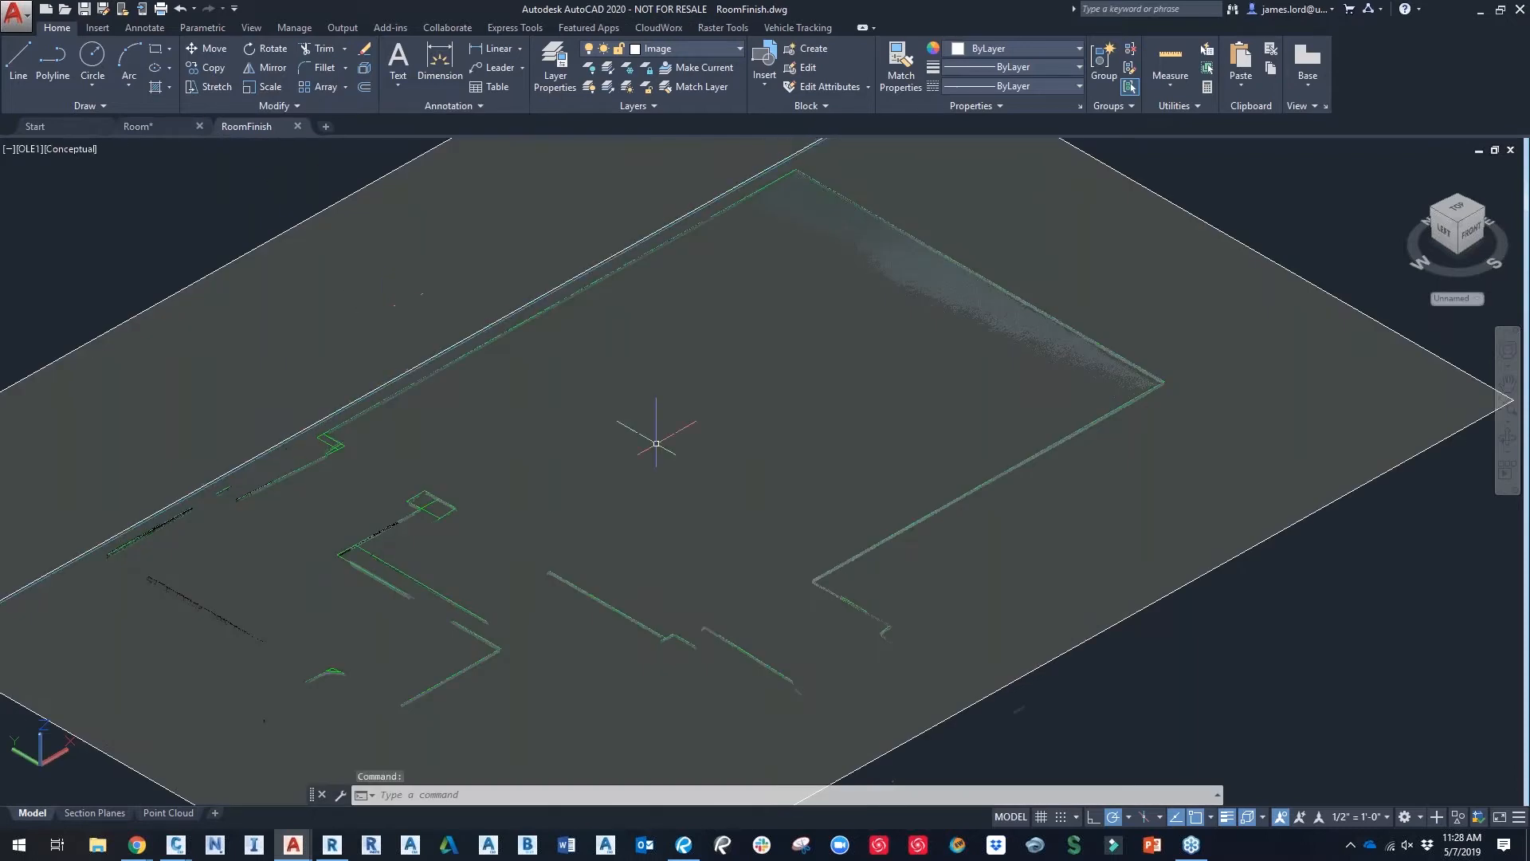
scroll(908, 492, up, 5)
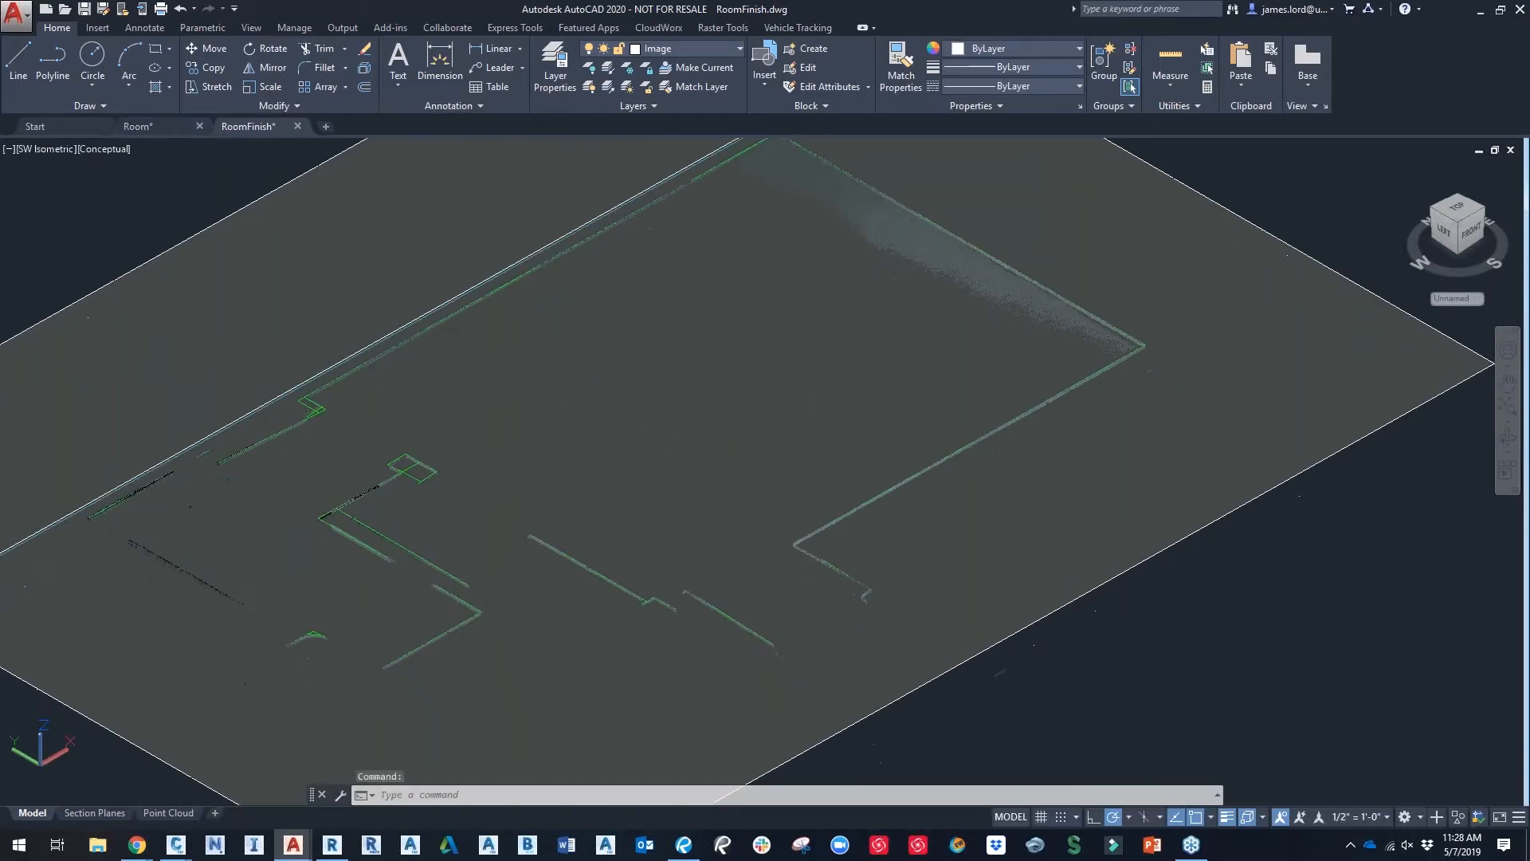
scroll(937, 481, up, 5)
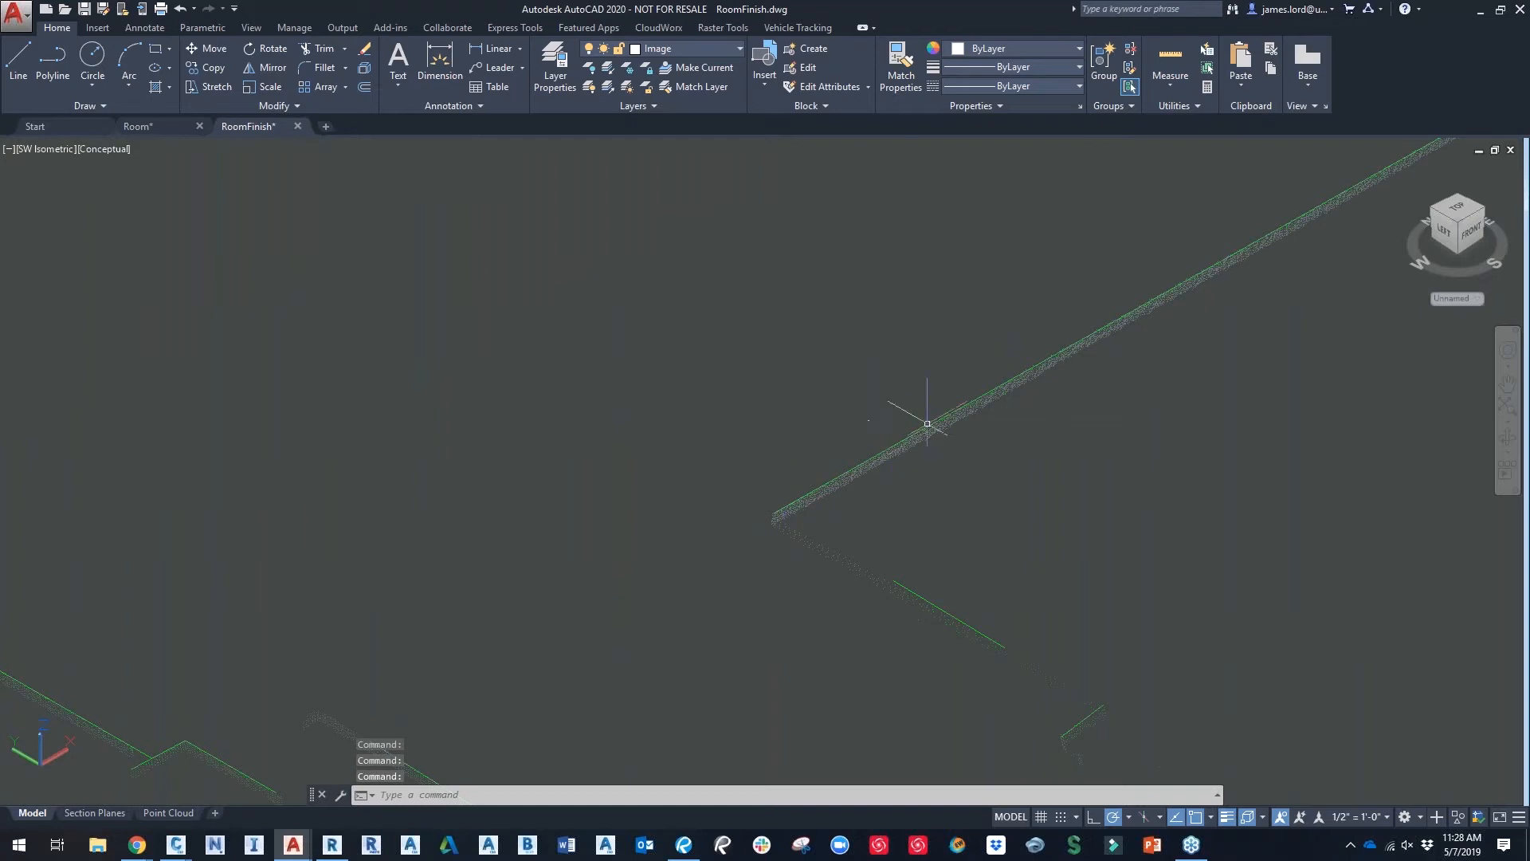
scroll(961, 413, down, 2)
middle_drag(1068, 385, 542, 717)
middle_drag(1063, 354, 1136, 570)
middle_drag(1004, 405, 1222, 614)
middle_drag(605, 348, 1033, 356)
middle_drag(692, 482, 753, 431)
scroll(642, 526, up, 2)
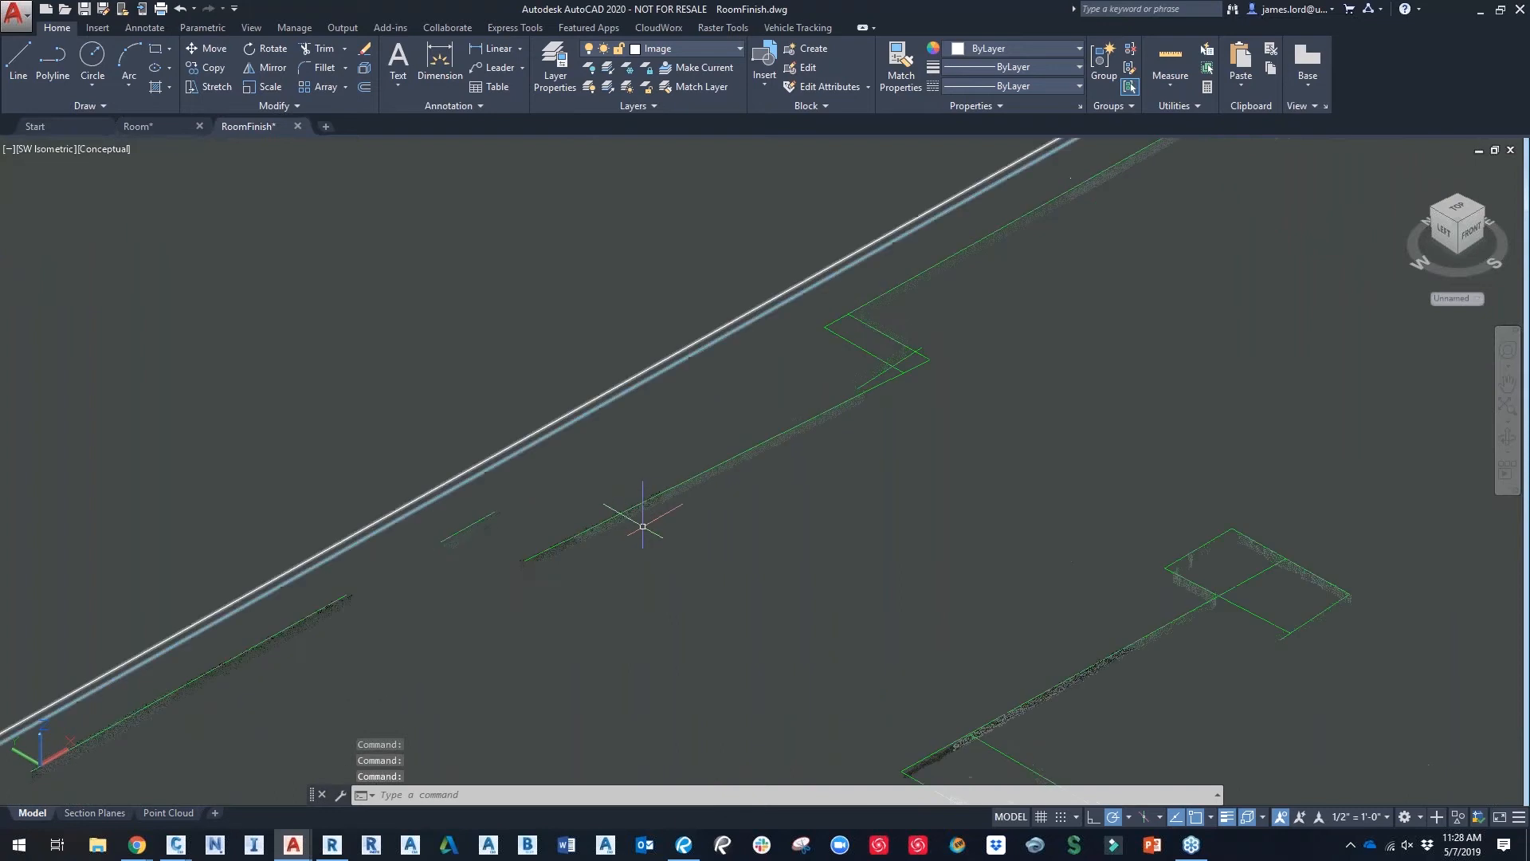
scroll(642, 526, down, 5)
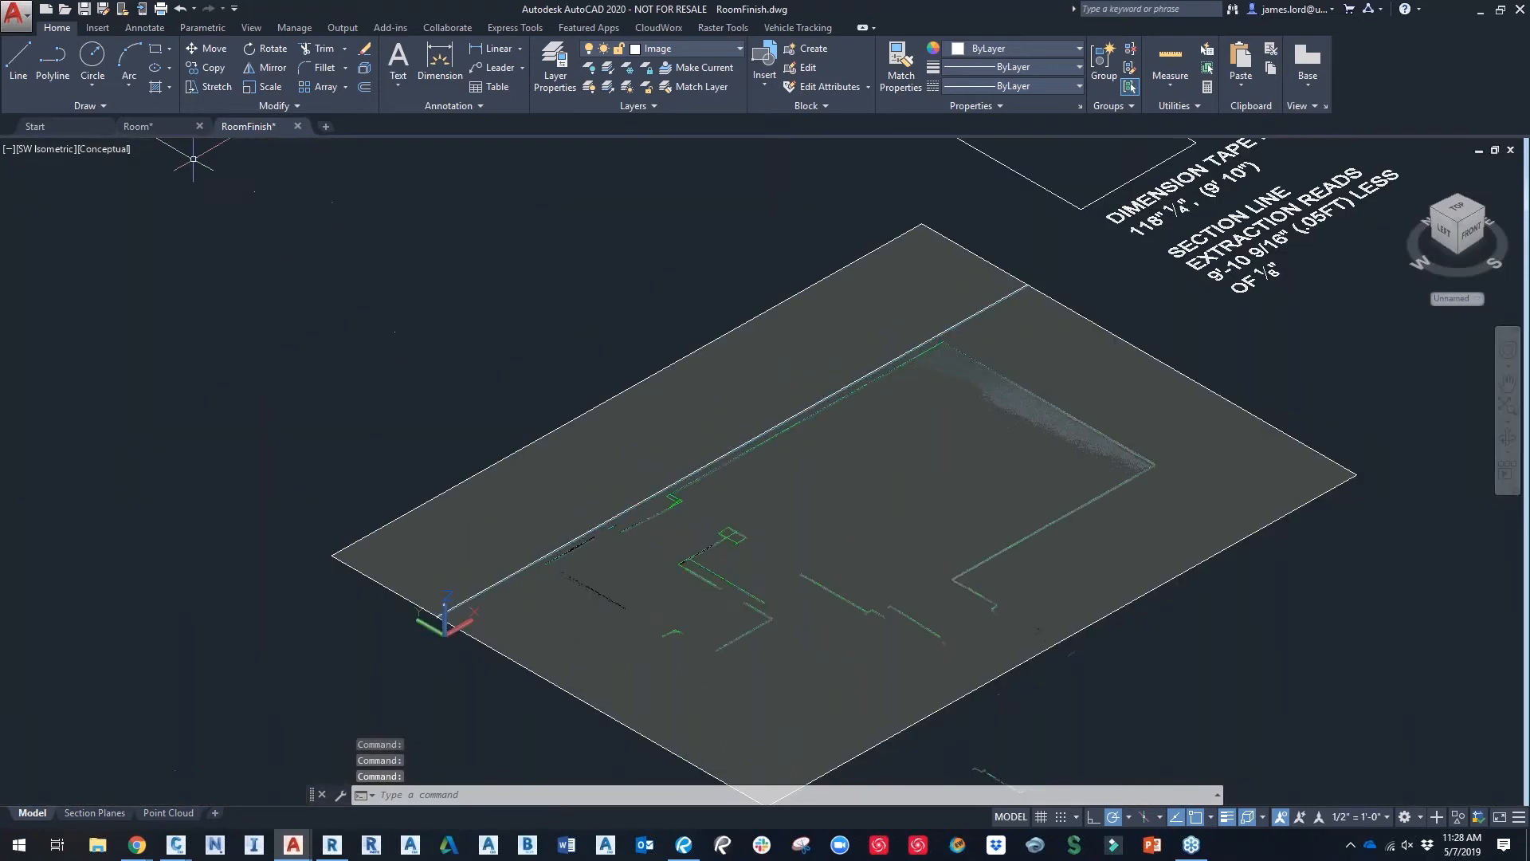
Step: Delete the section plane from the point cloud in the Room drawing
click(175, 126)
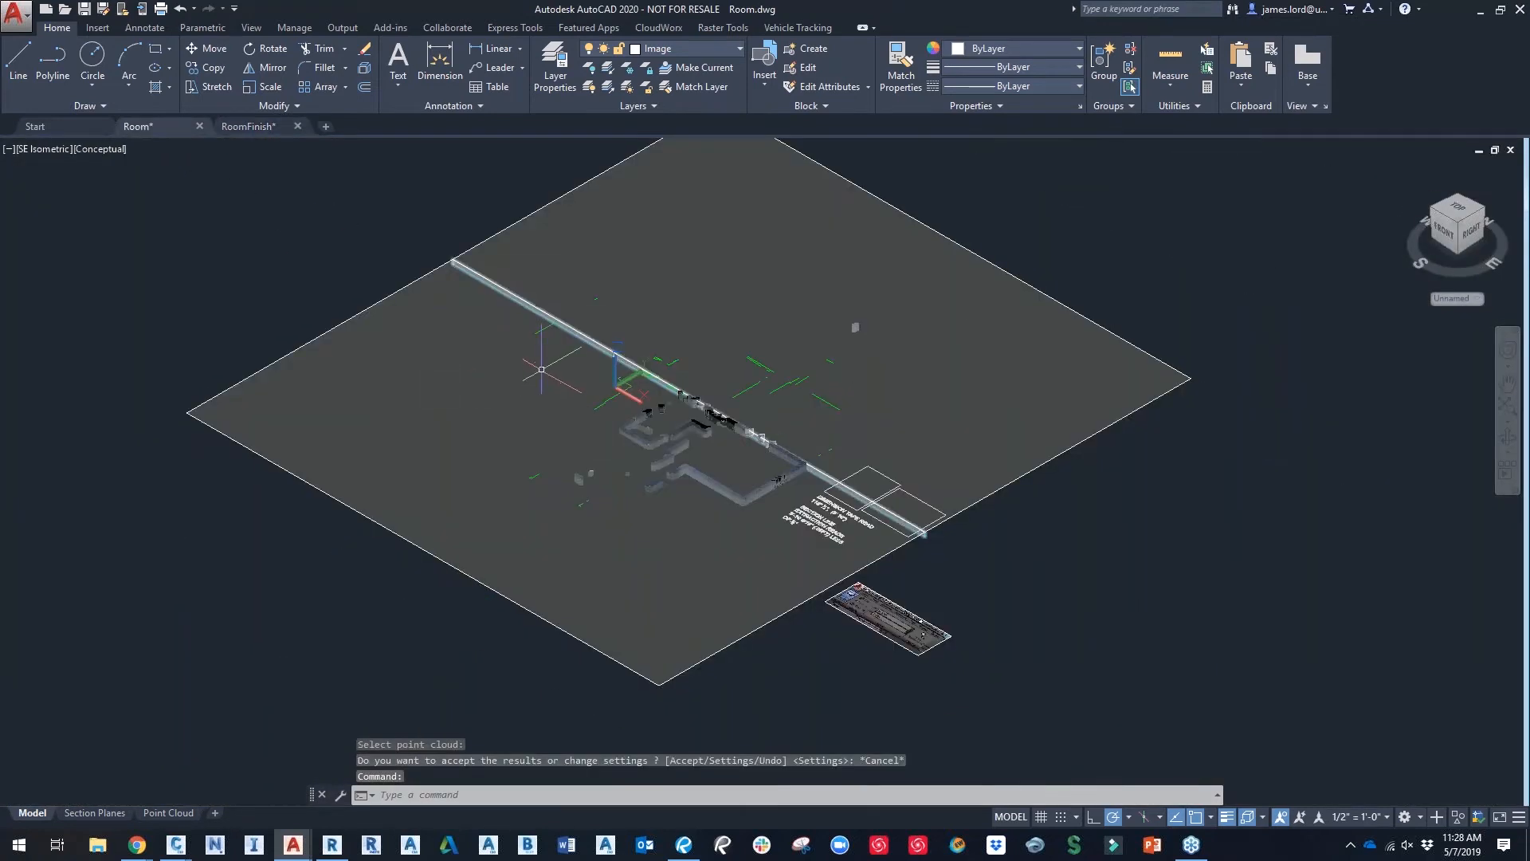
click(502, 289)
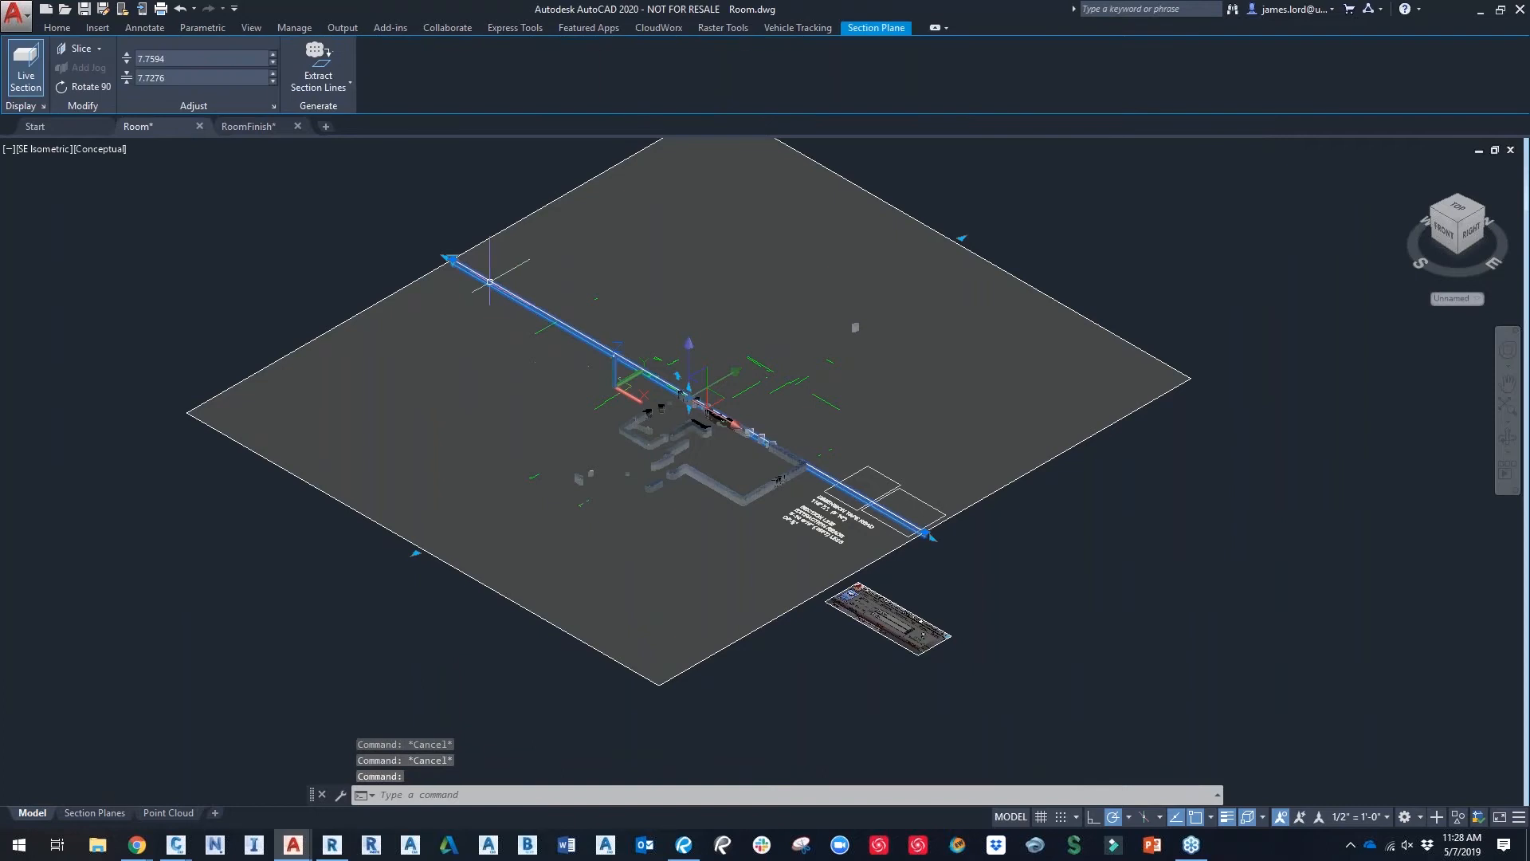
key(Delete)
scroll(765, 478, up, 3)
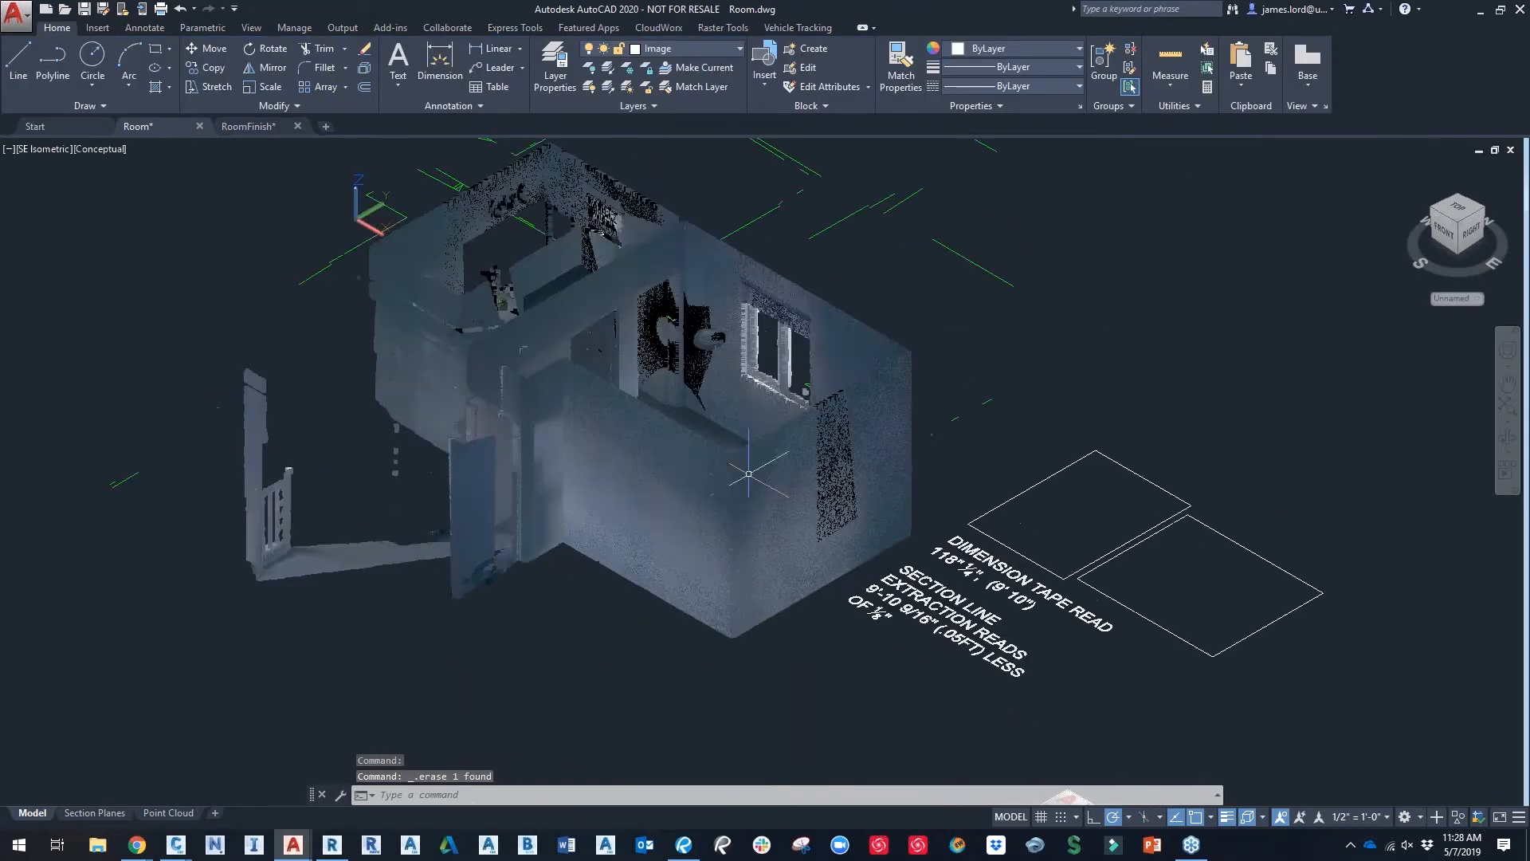
Step: Review the 2D object snap modes and the 3D point cloud object snap modes in the Drafting Settings
click(1432, 209)
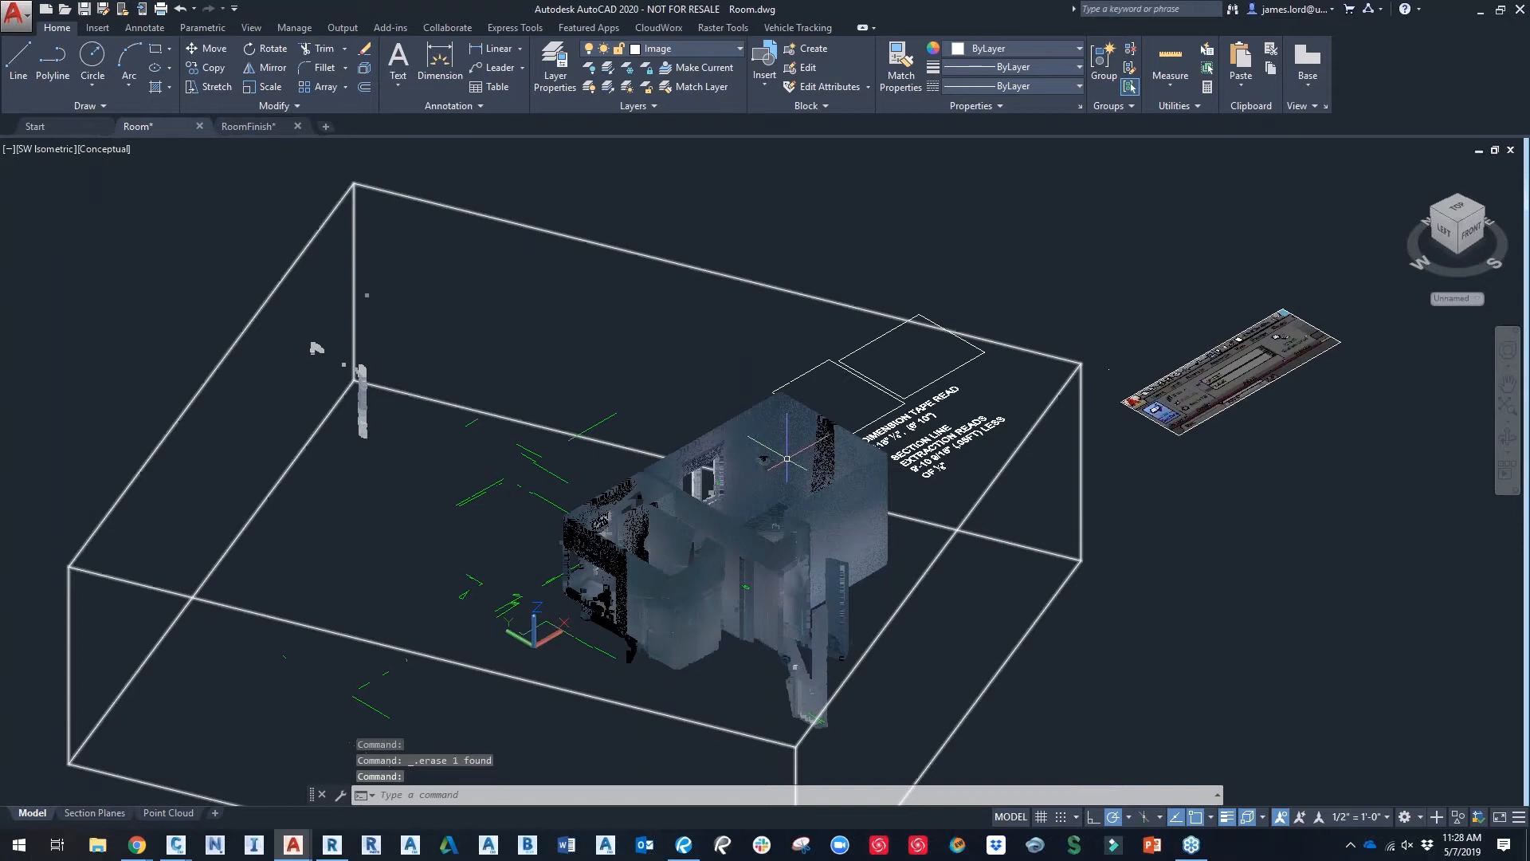
middle_drag(736, 446, 771, 530)
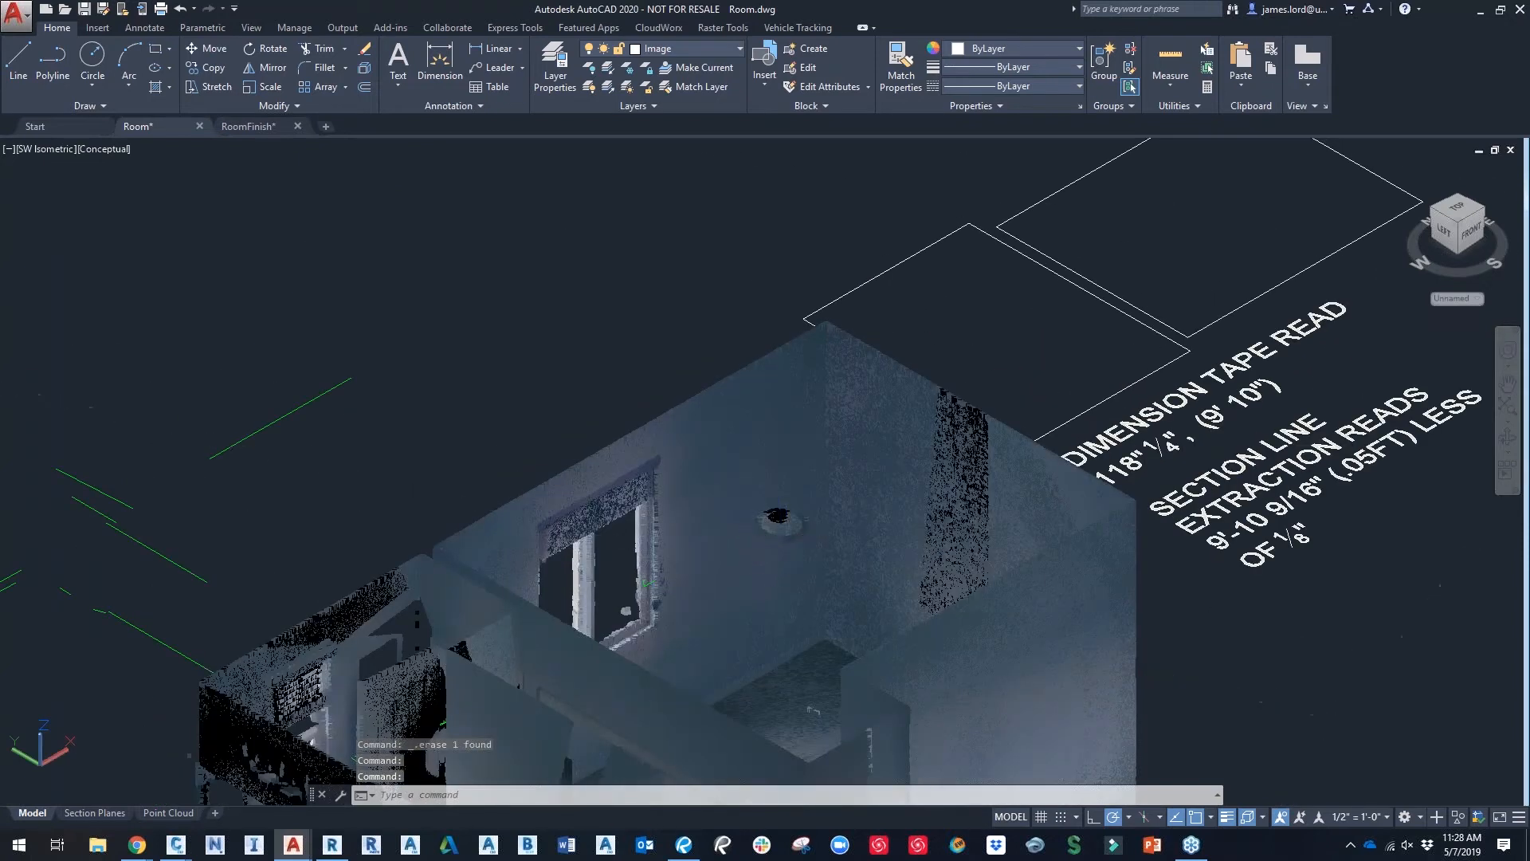
scroll(785, 551, up, 4)
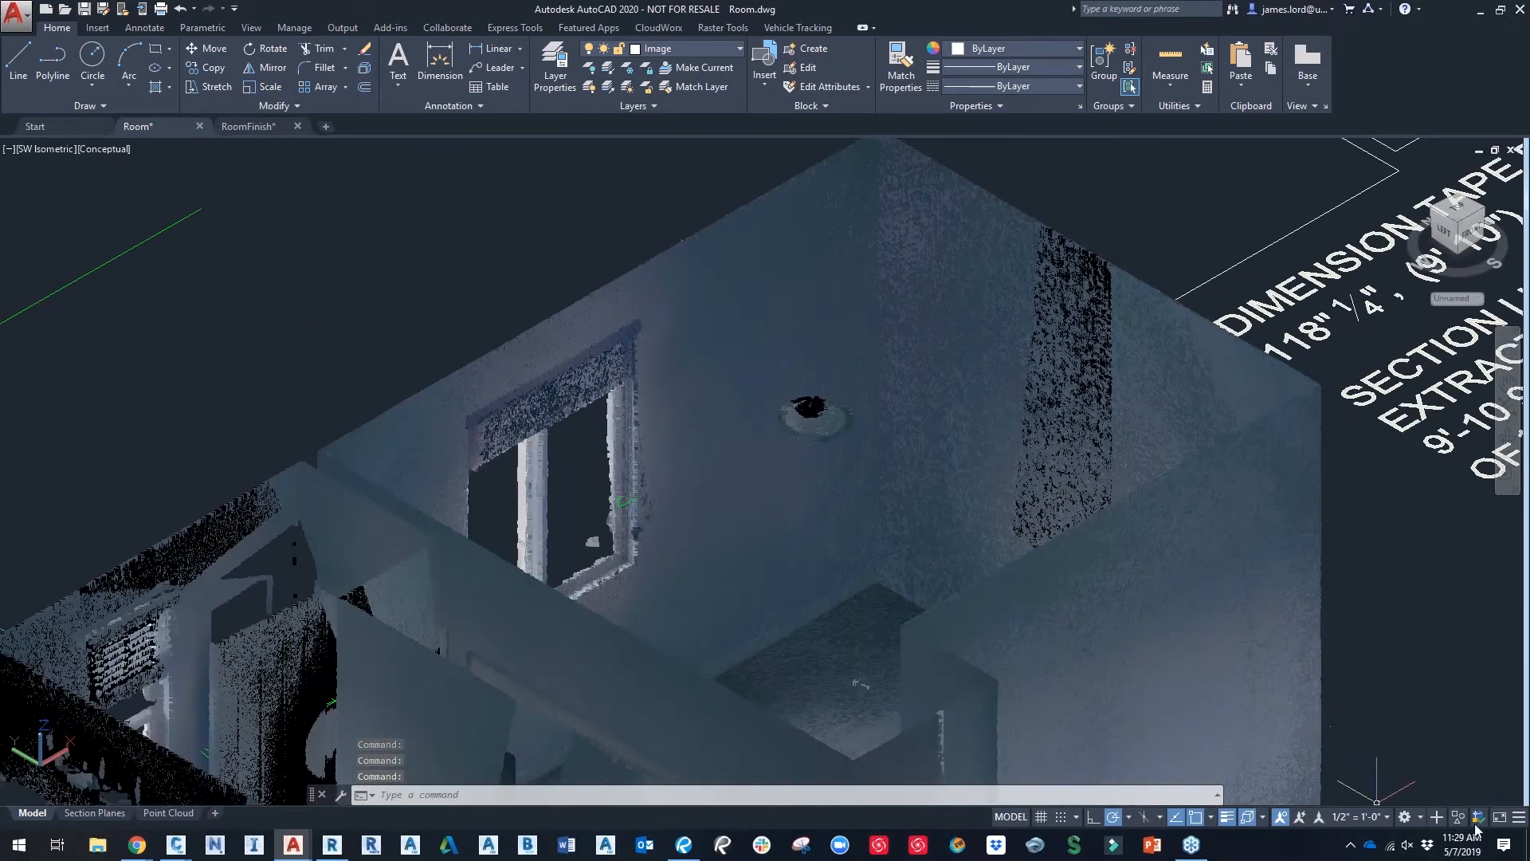
click(1518, 819)
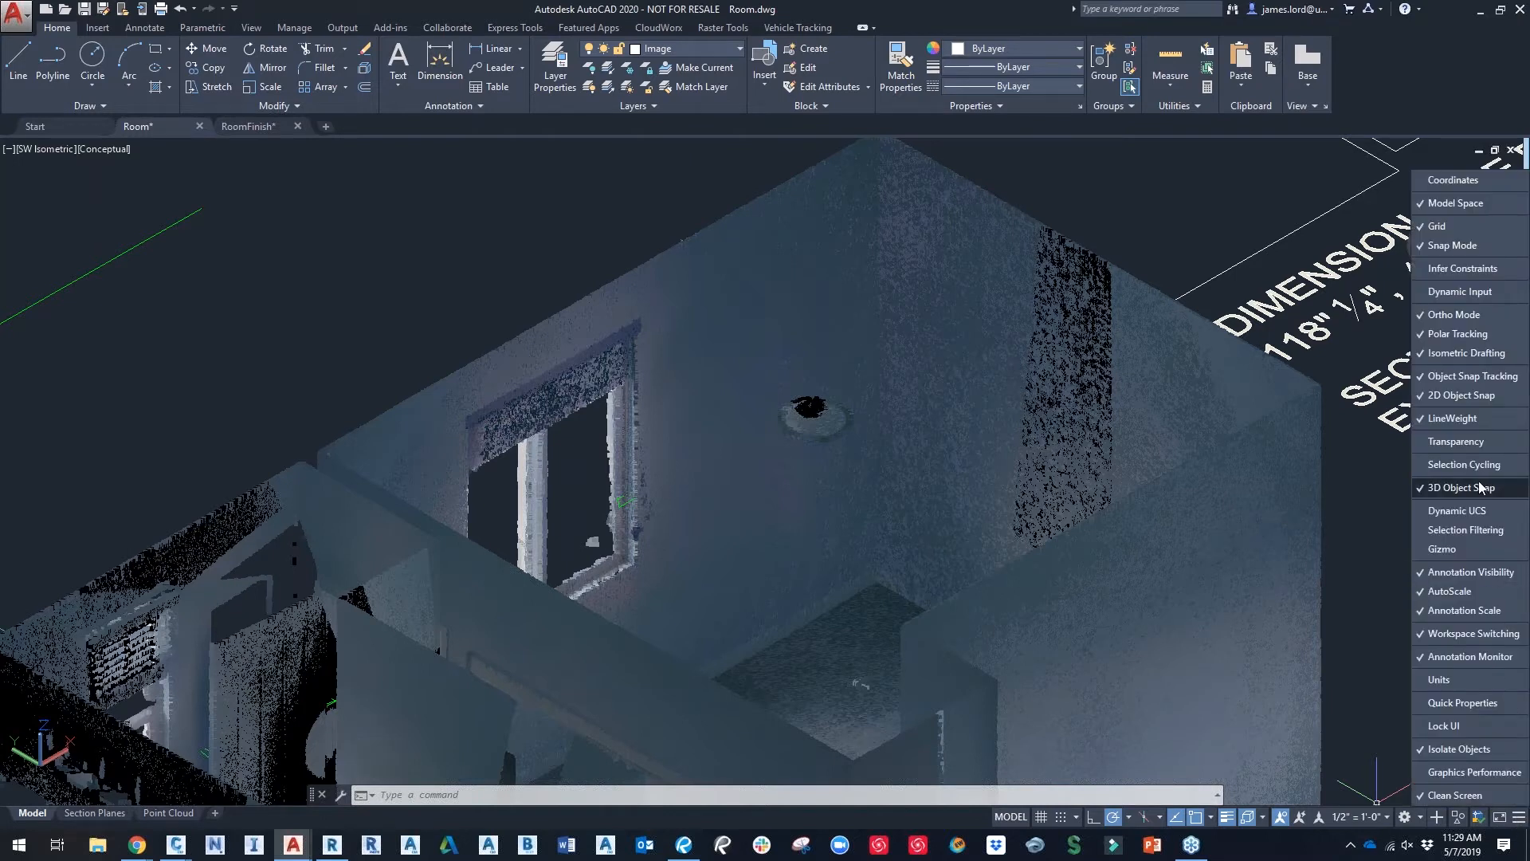
click(1263, 821)
click(1264, 817)
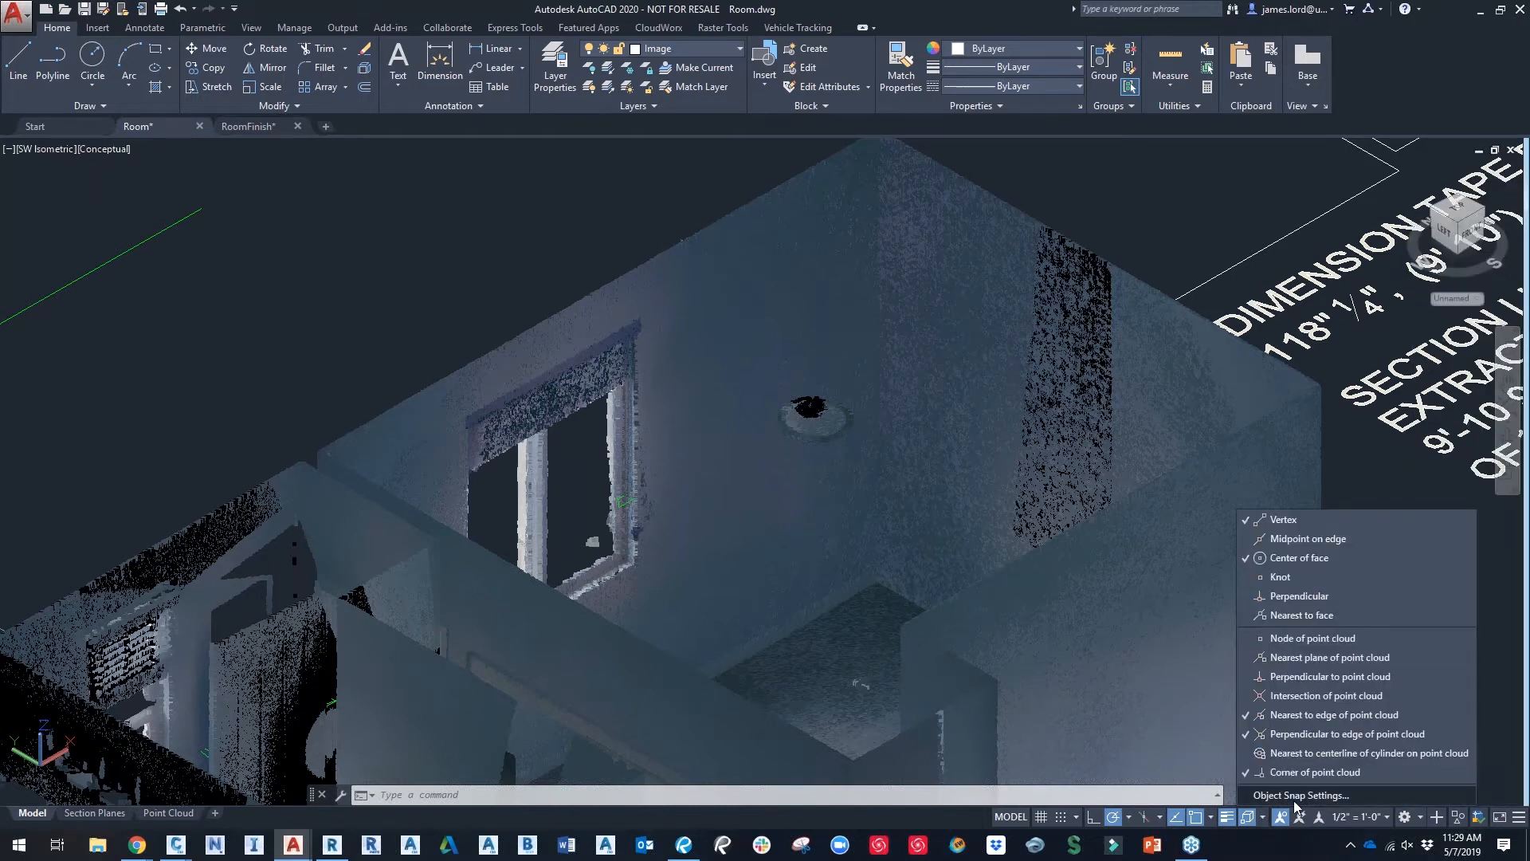
click(1288, 795)
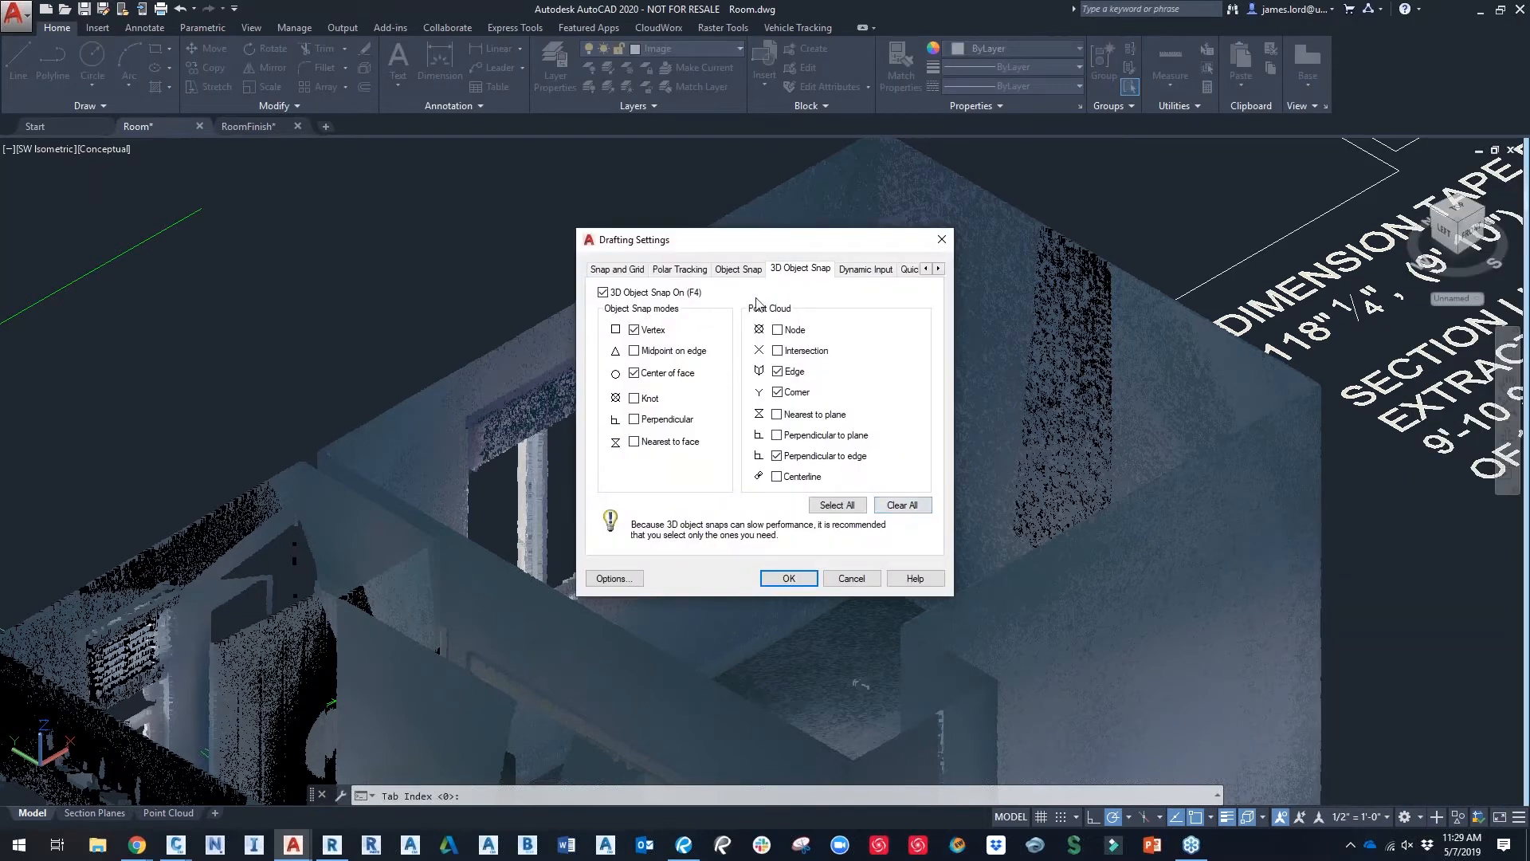
click(754, 271)
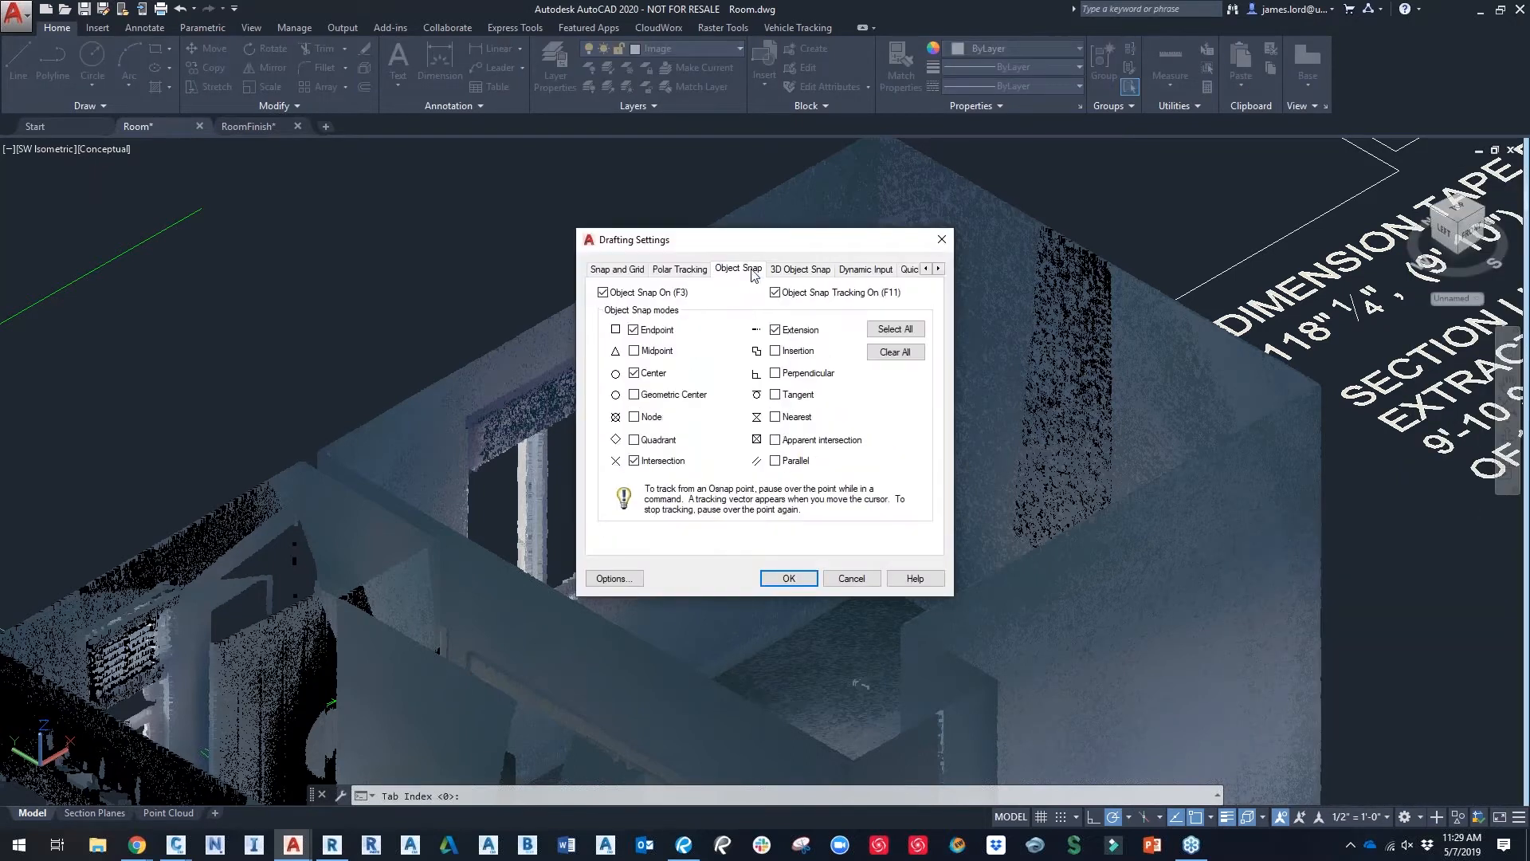
click(802, 271)
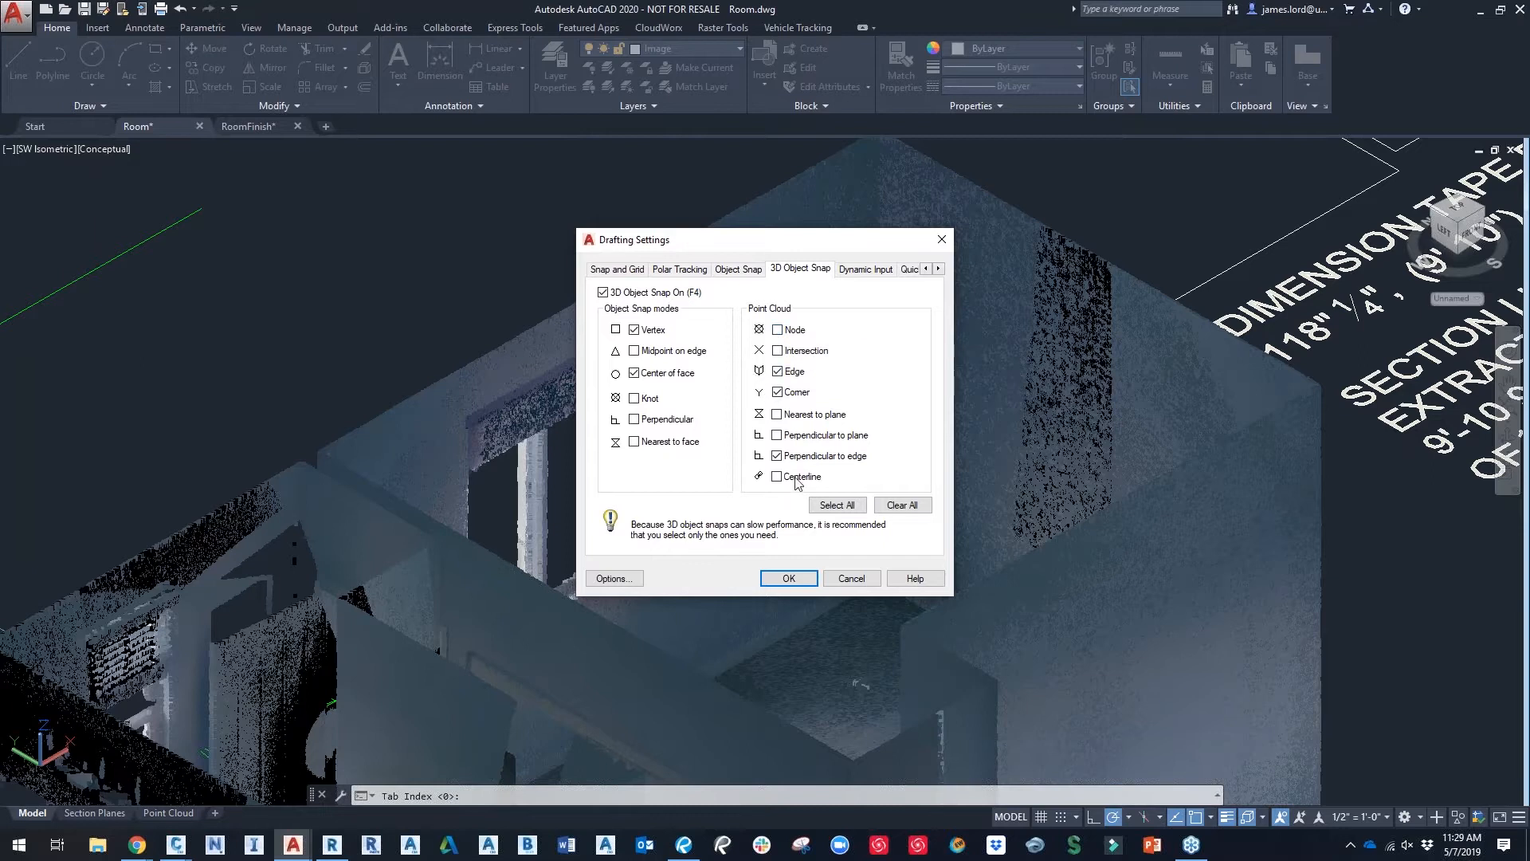
click(788, 578)
Step: Draw a vertical line along the room's inside wall corner, snapping both ends to the point cloud edge
scroll(872, 534, up, 2)
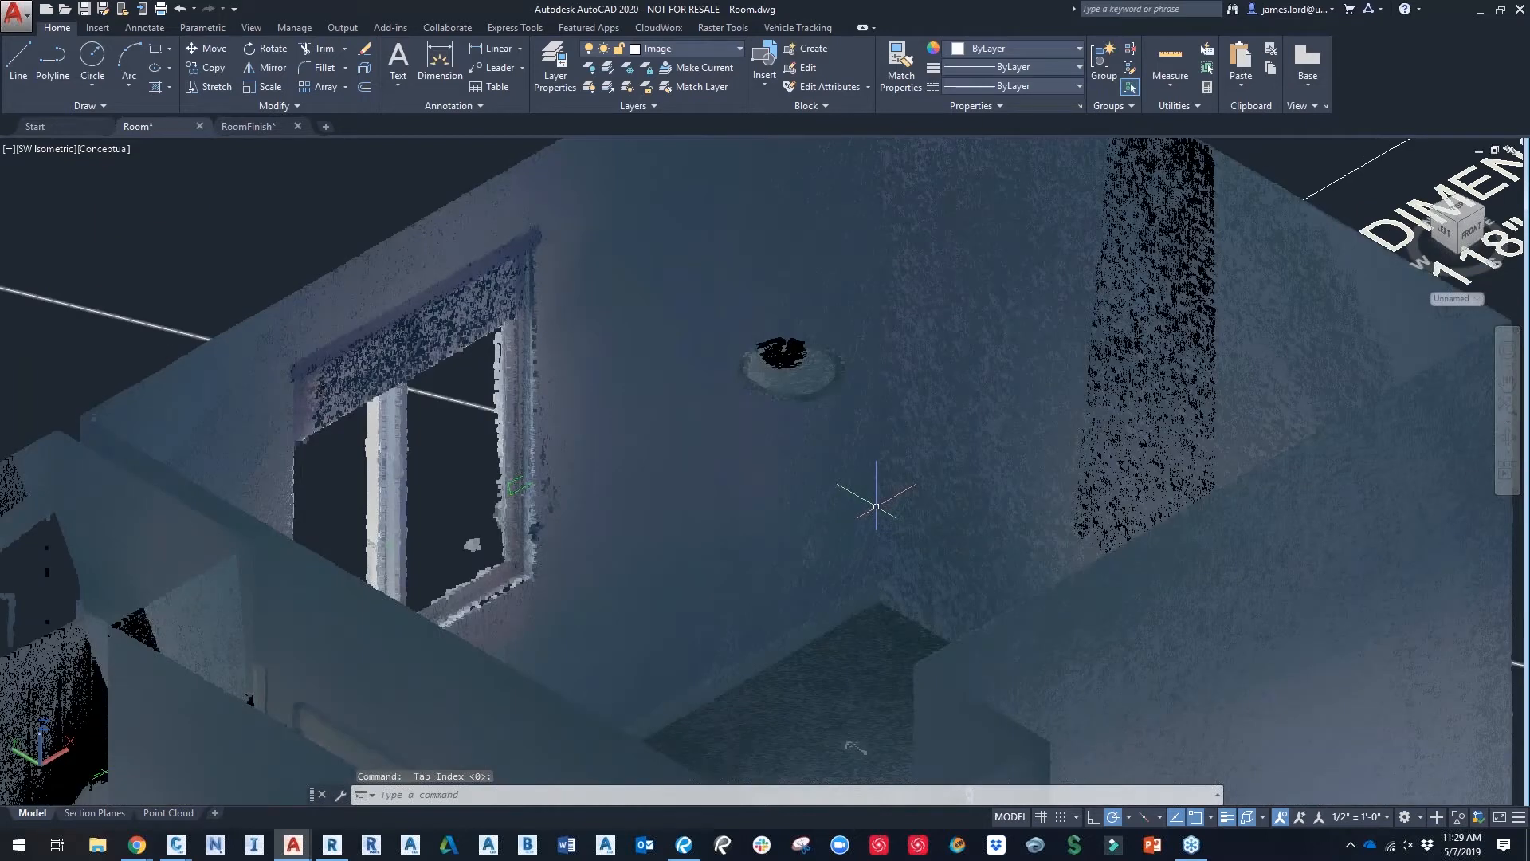
text(l)
key(Return)
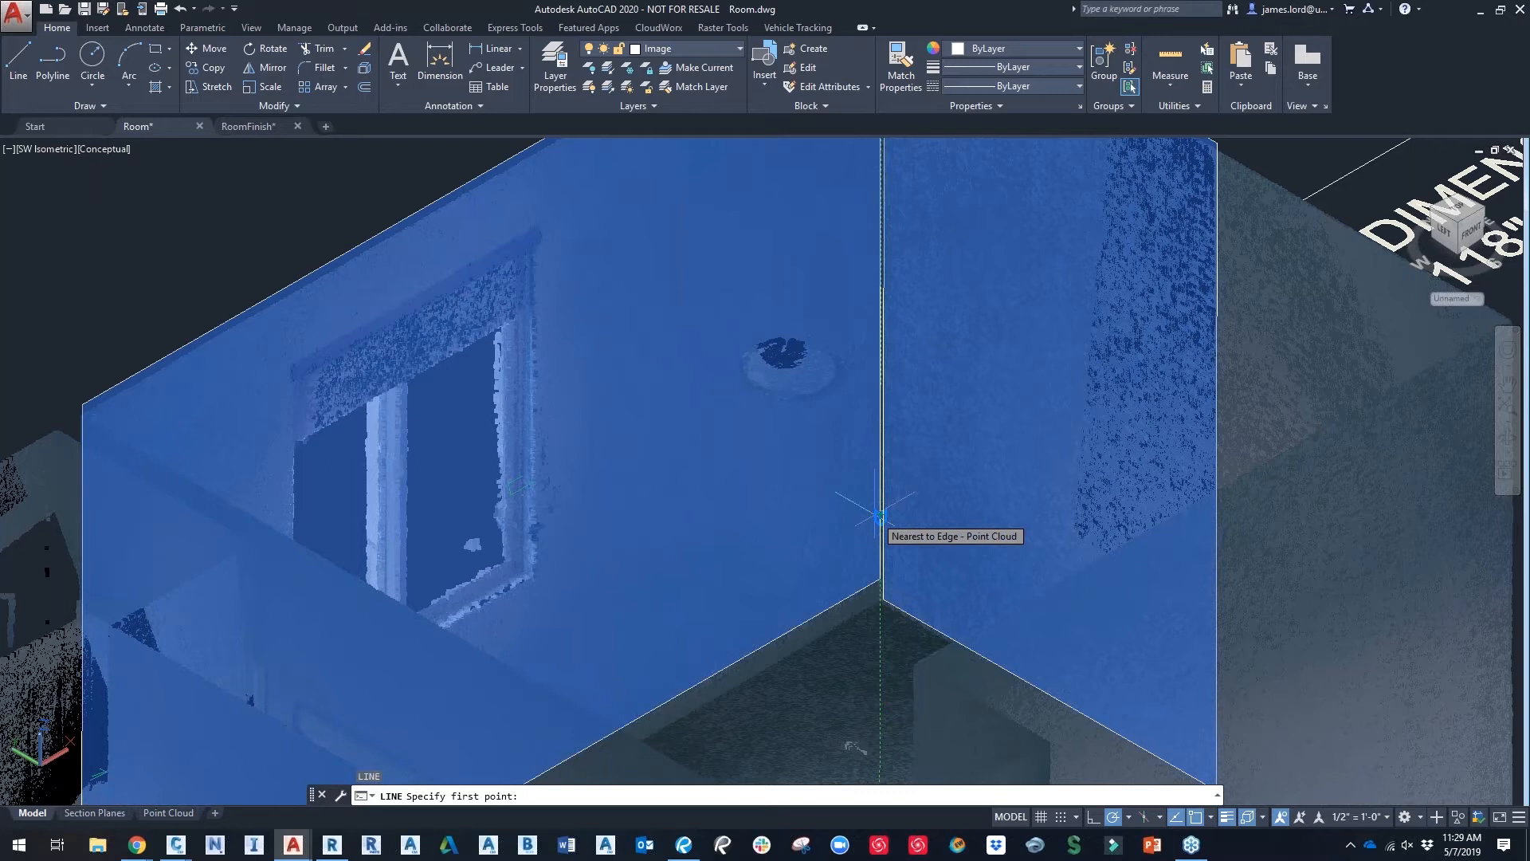
click(879, 516)
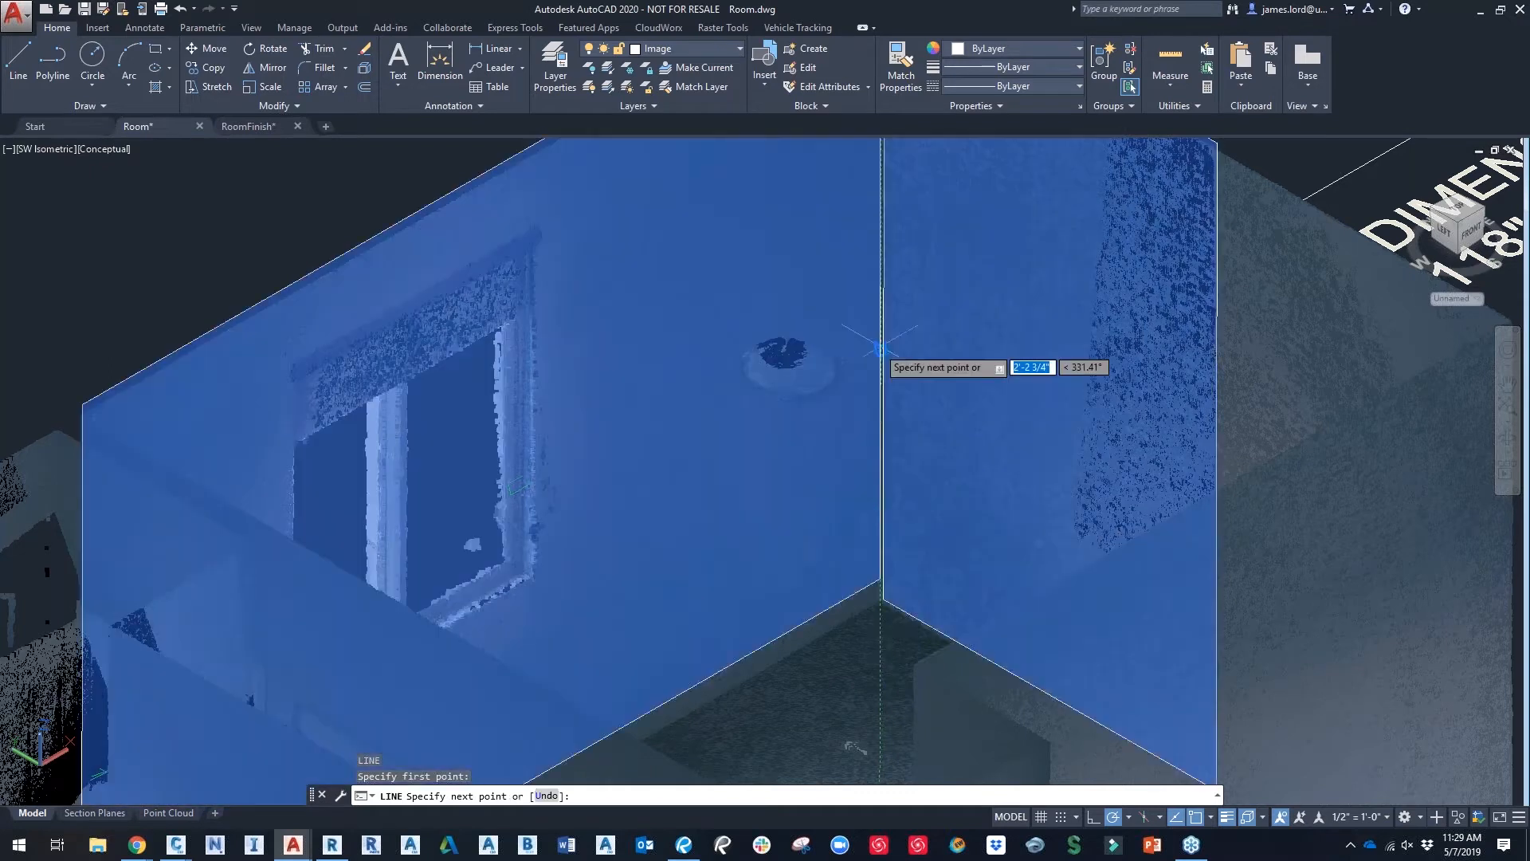
click(880, 235)
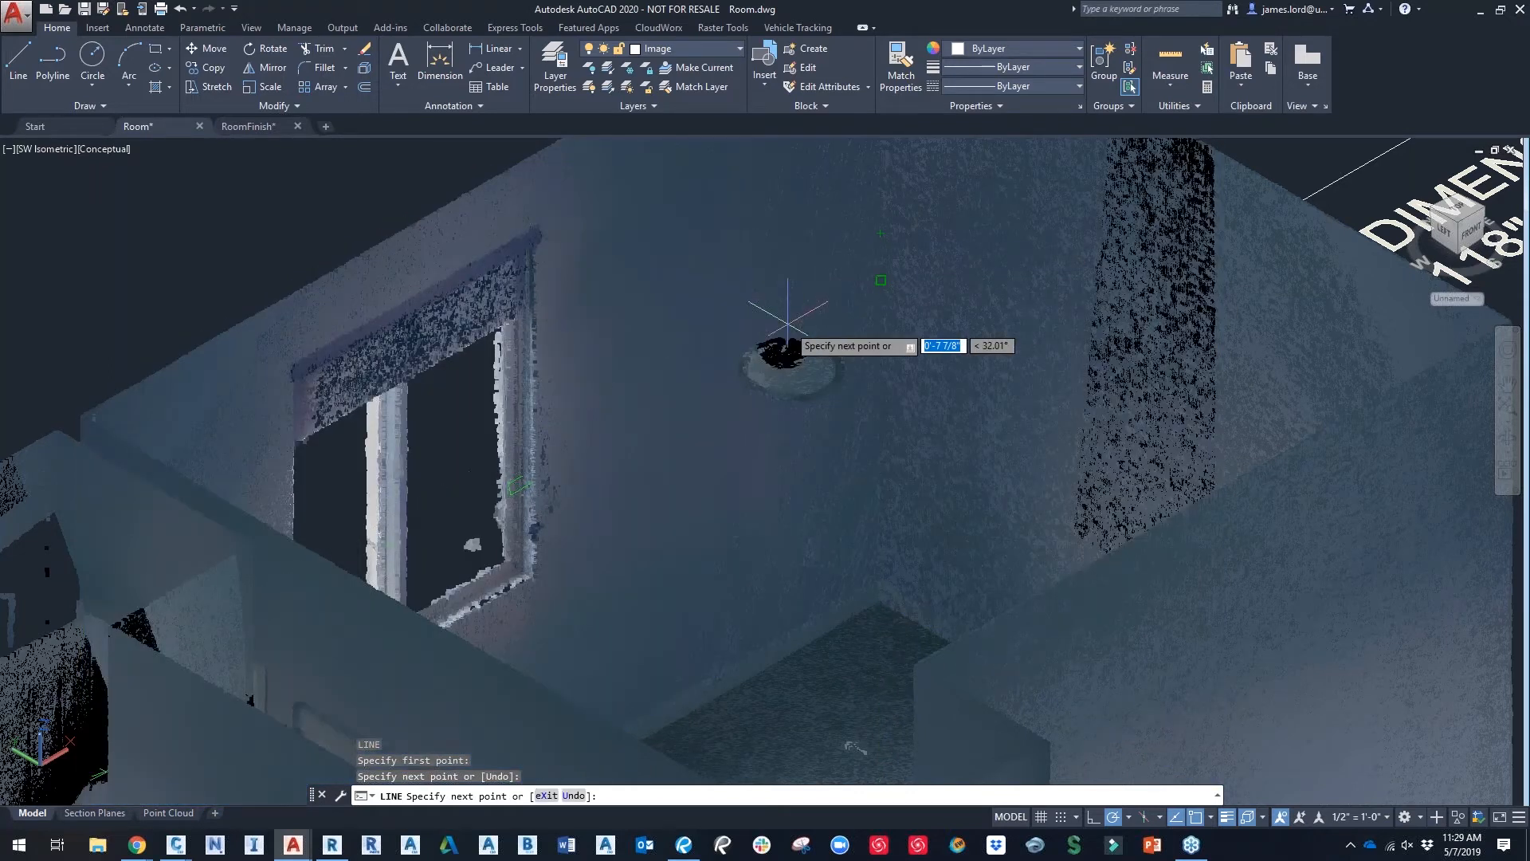
key(Return)
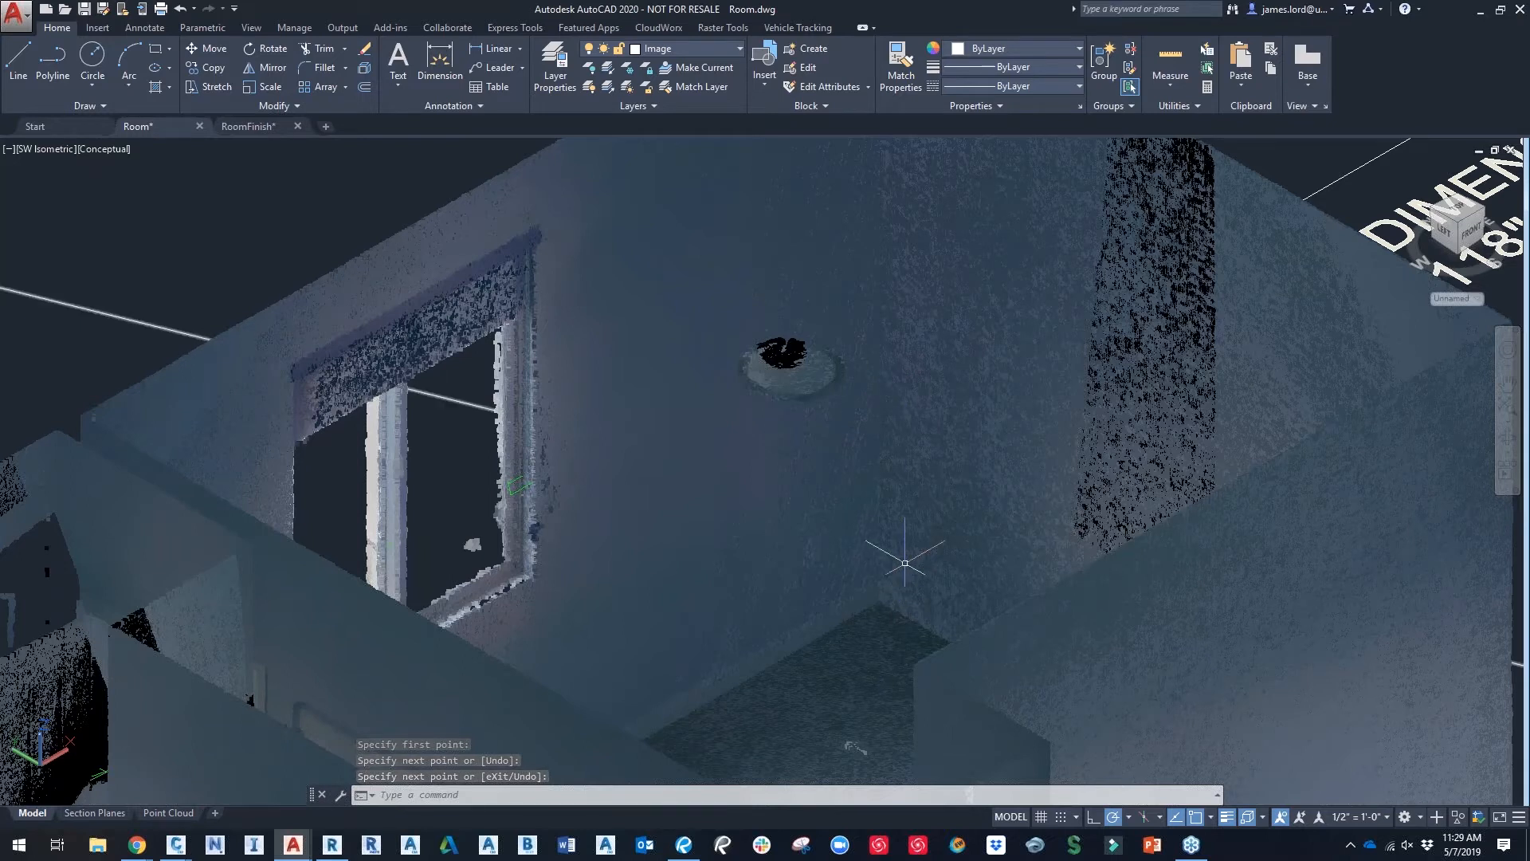
scroll(829, 502, down, 2)
scroll(735, 511, down, 4)
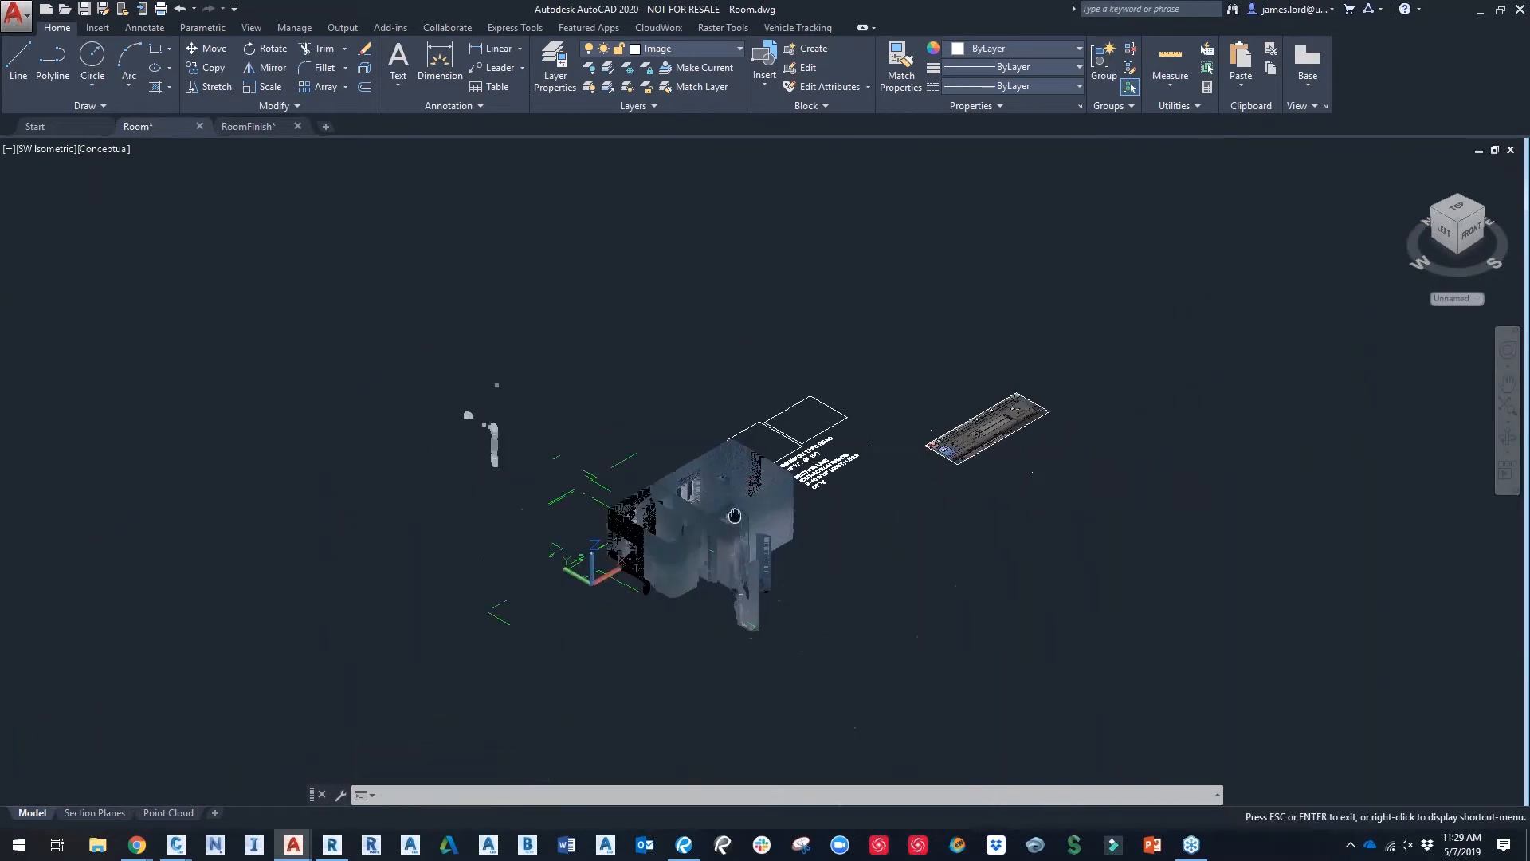
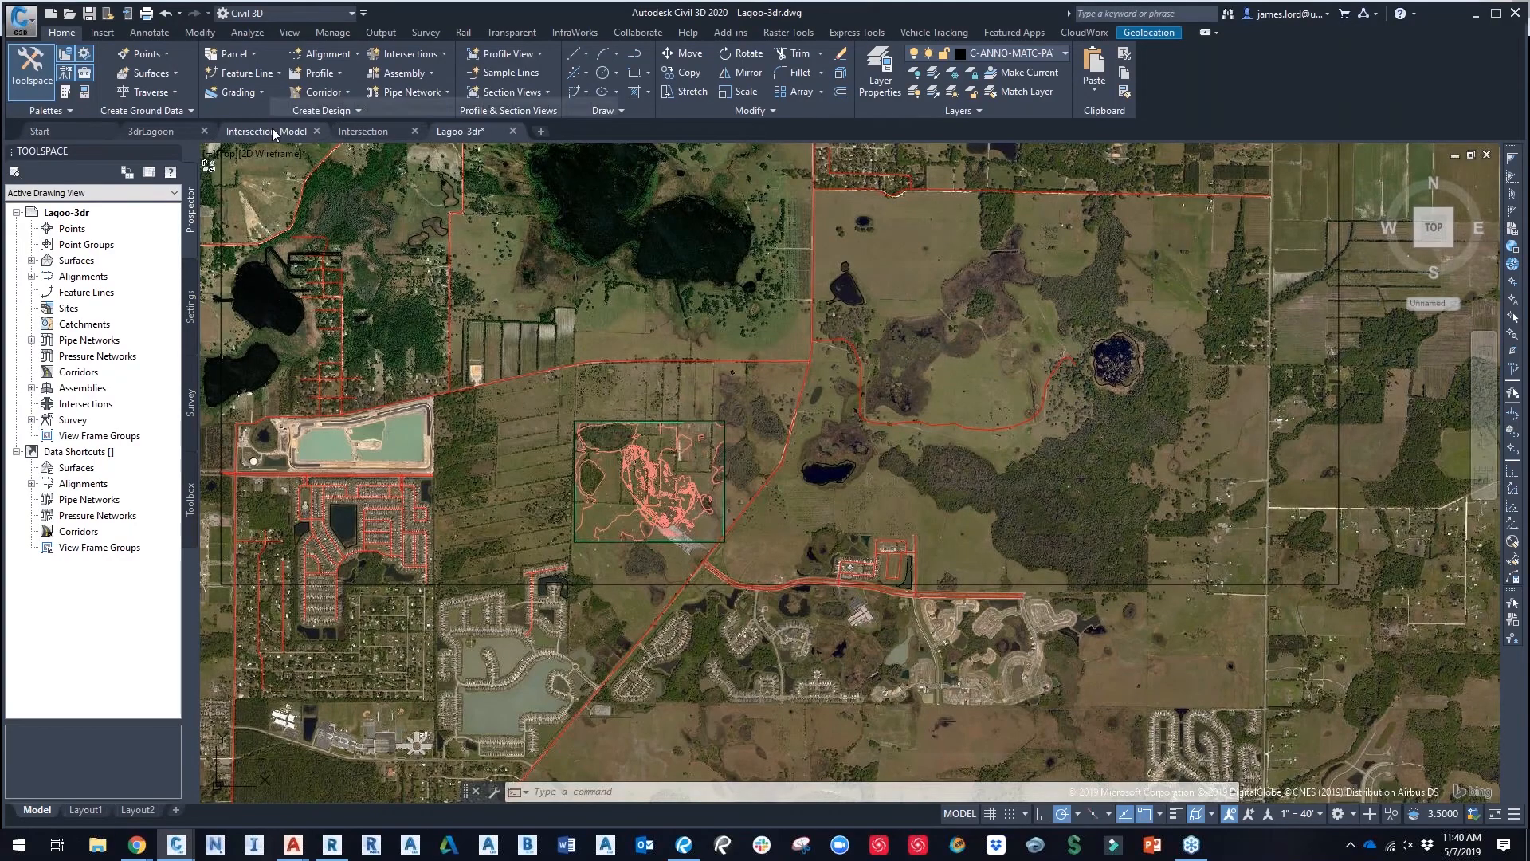
Step: Switch to the Intersection drawing in Civil 3D and attach the Avalon.rcp point cloud at 0,0,0 with scale 1 and Zoom to point cloud enabled
click(271, 128)
click(361, 132)
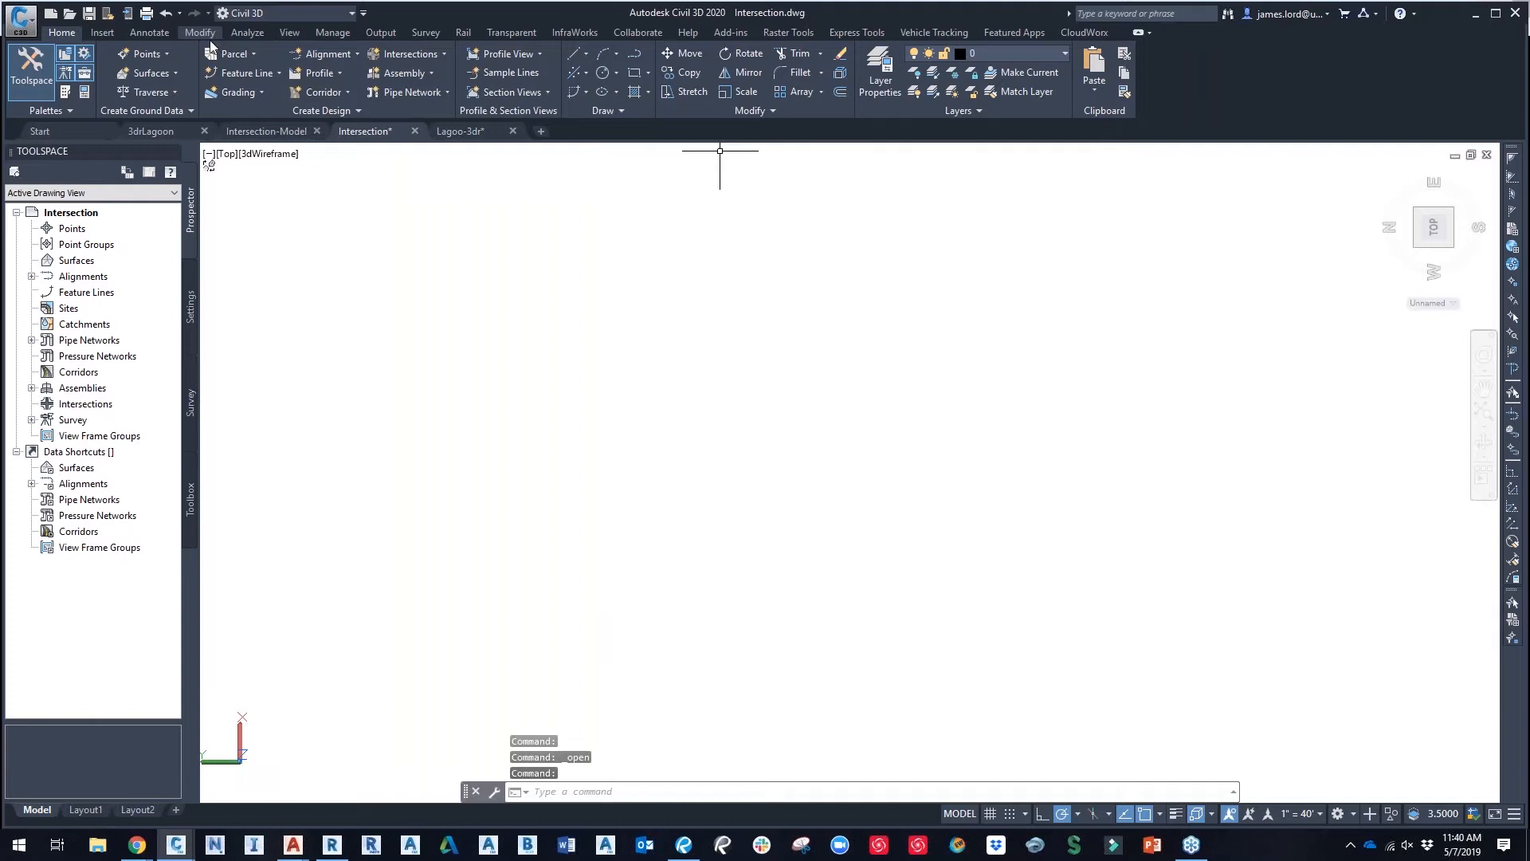
click(104, 32)
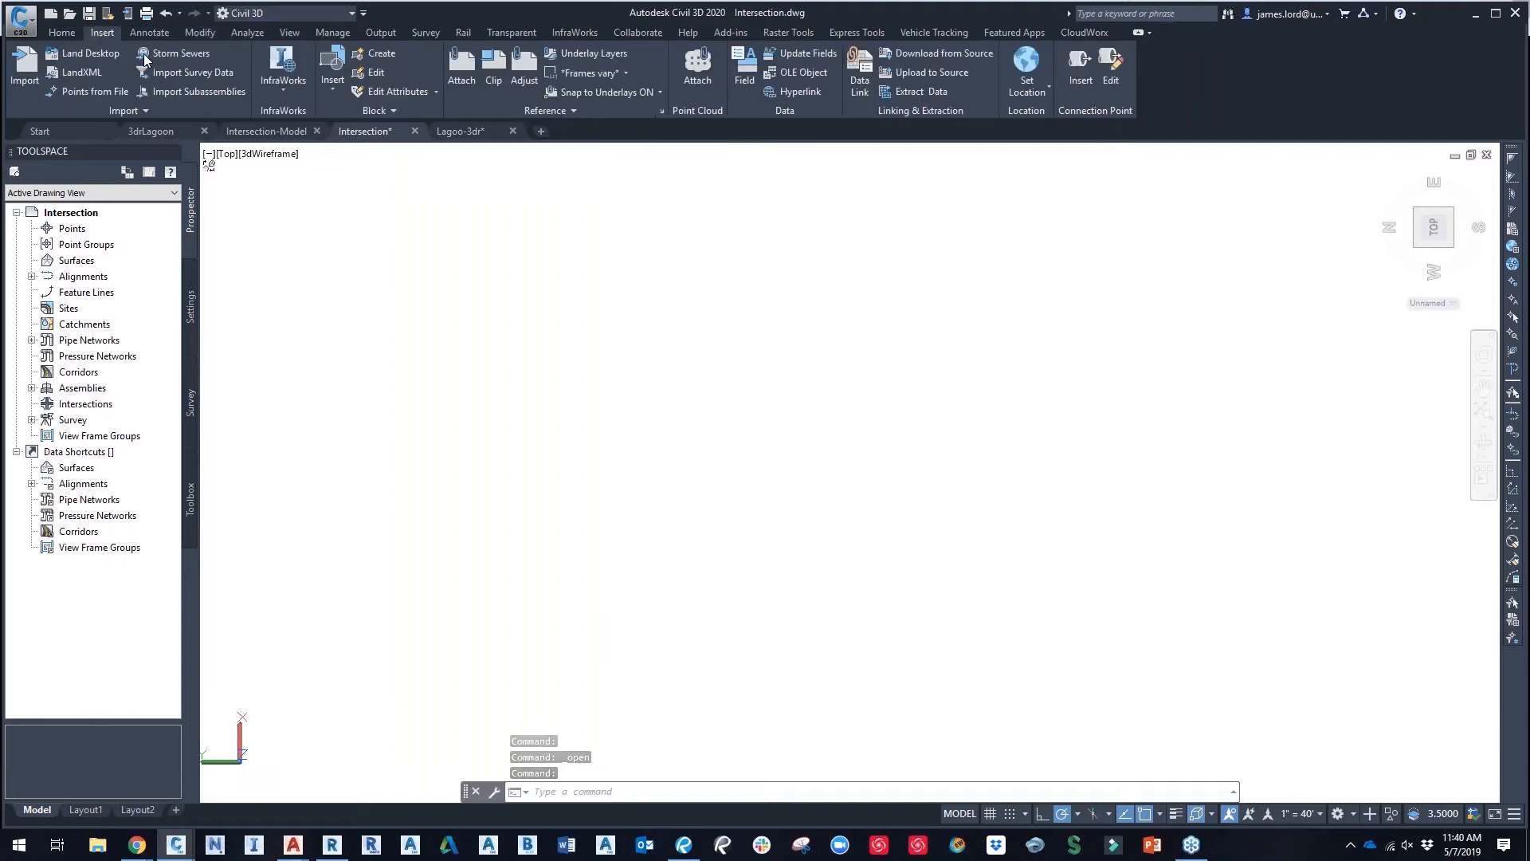
click(695, 77)
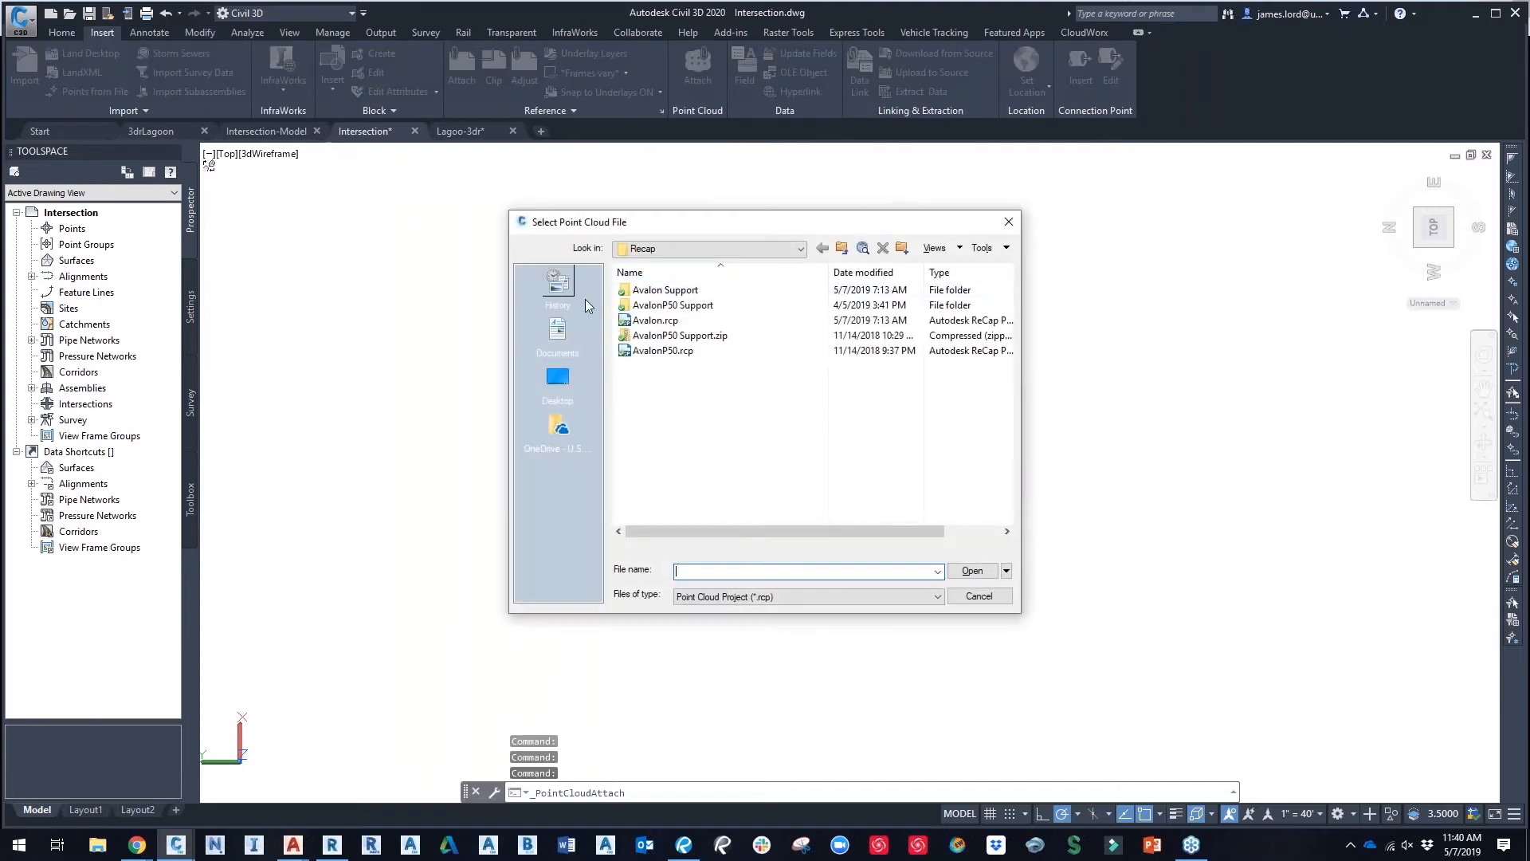
click(655, 320)
click(972, 571)
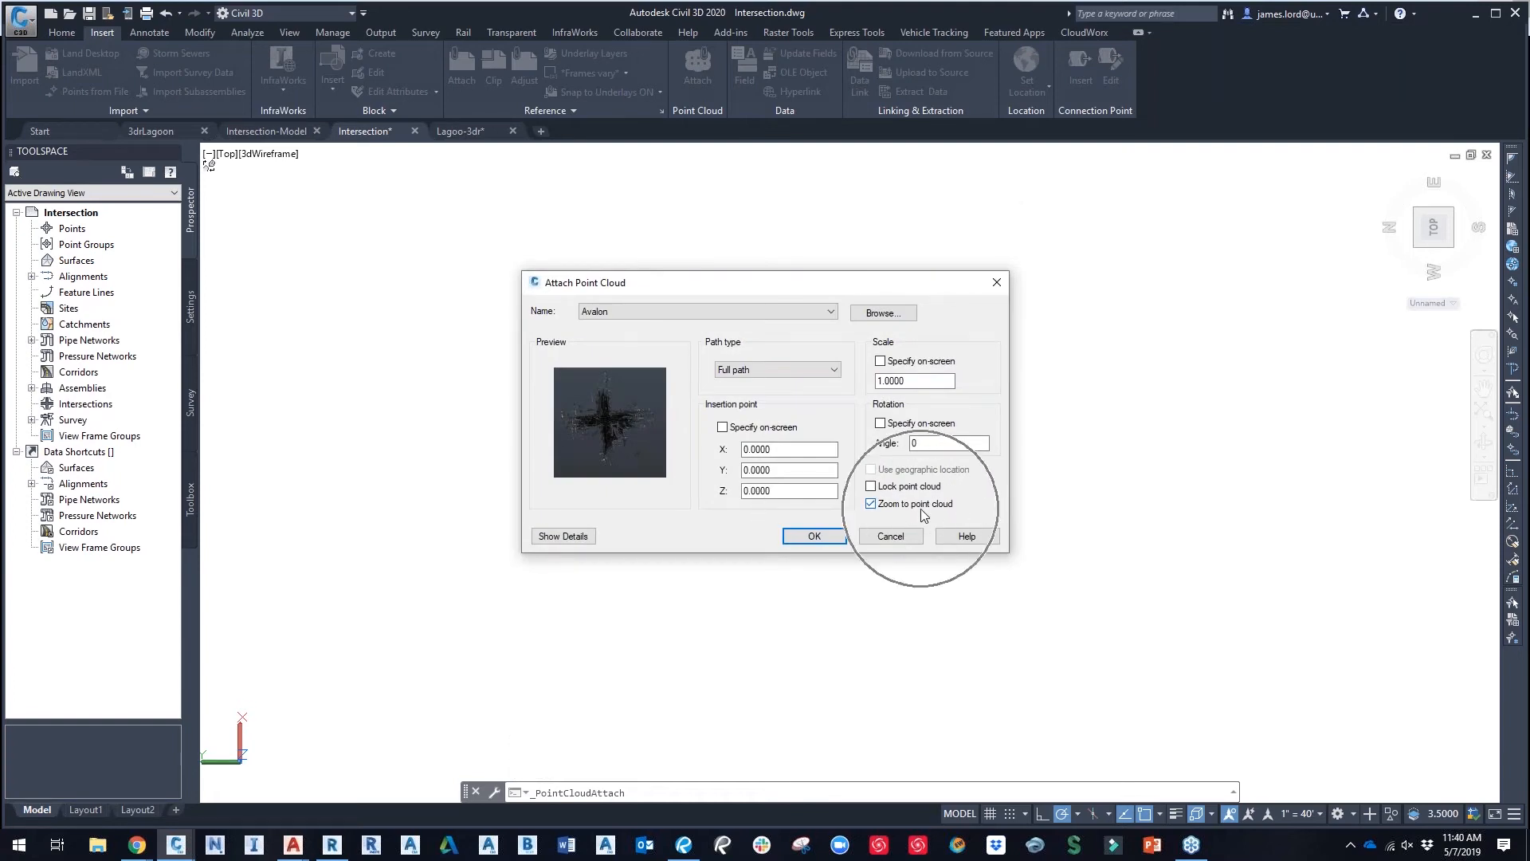
click(817, 540)
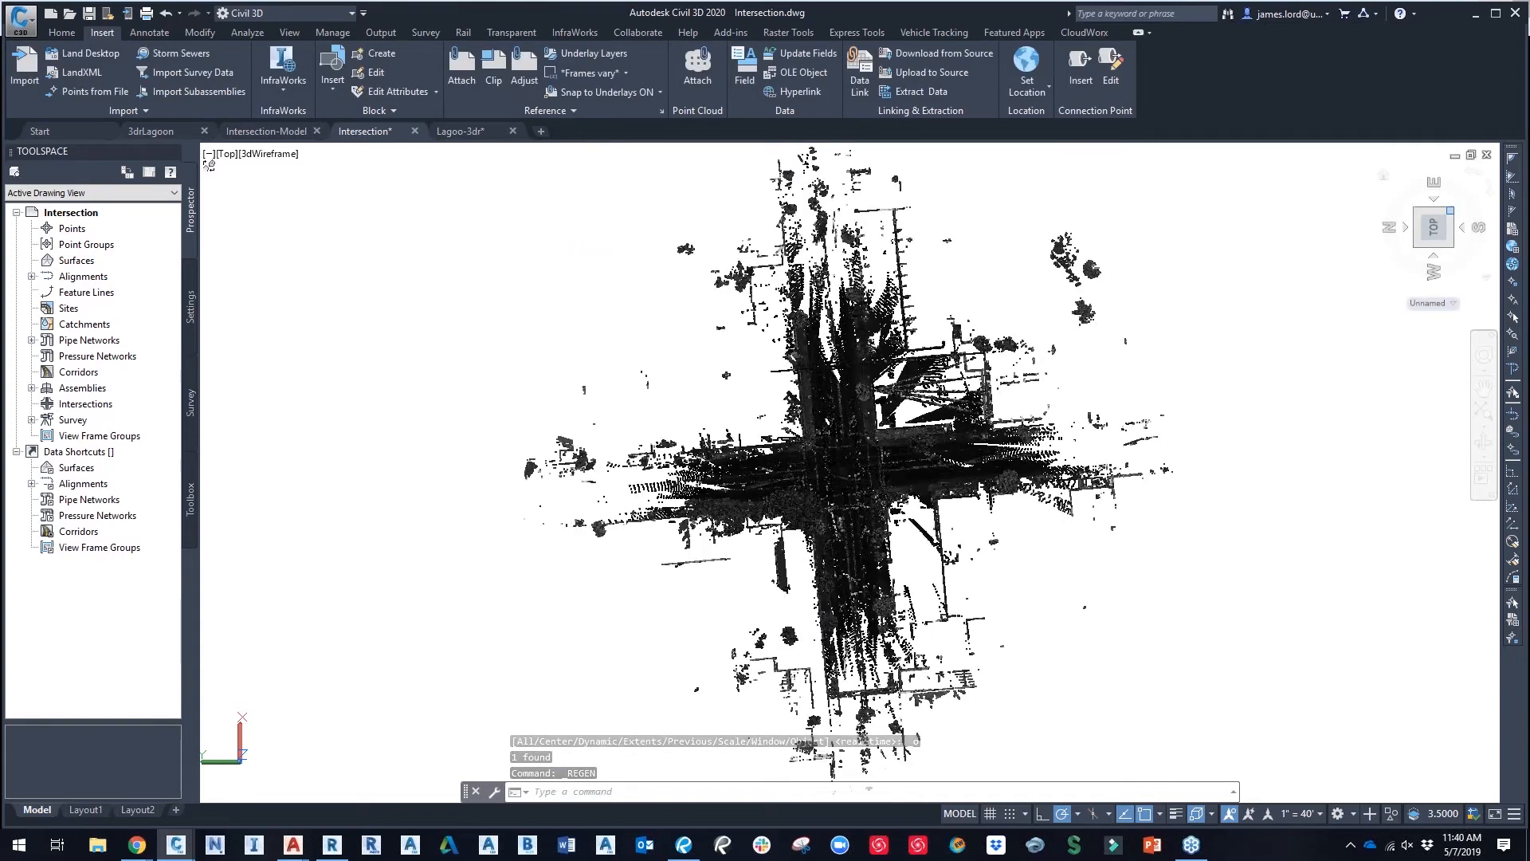
click(1450, 211)
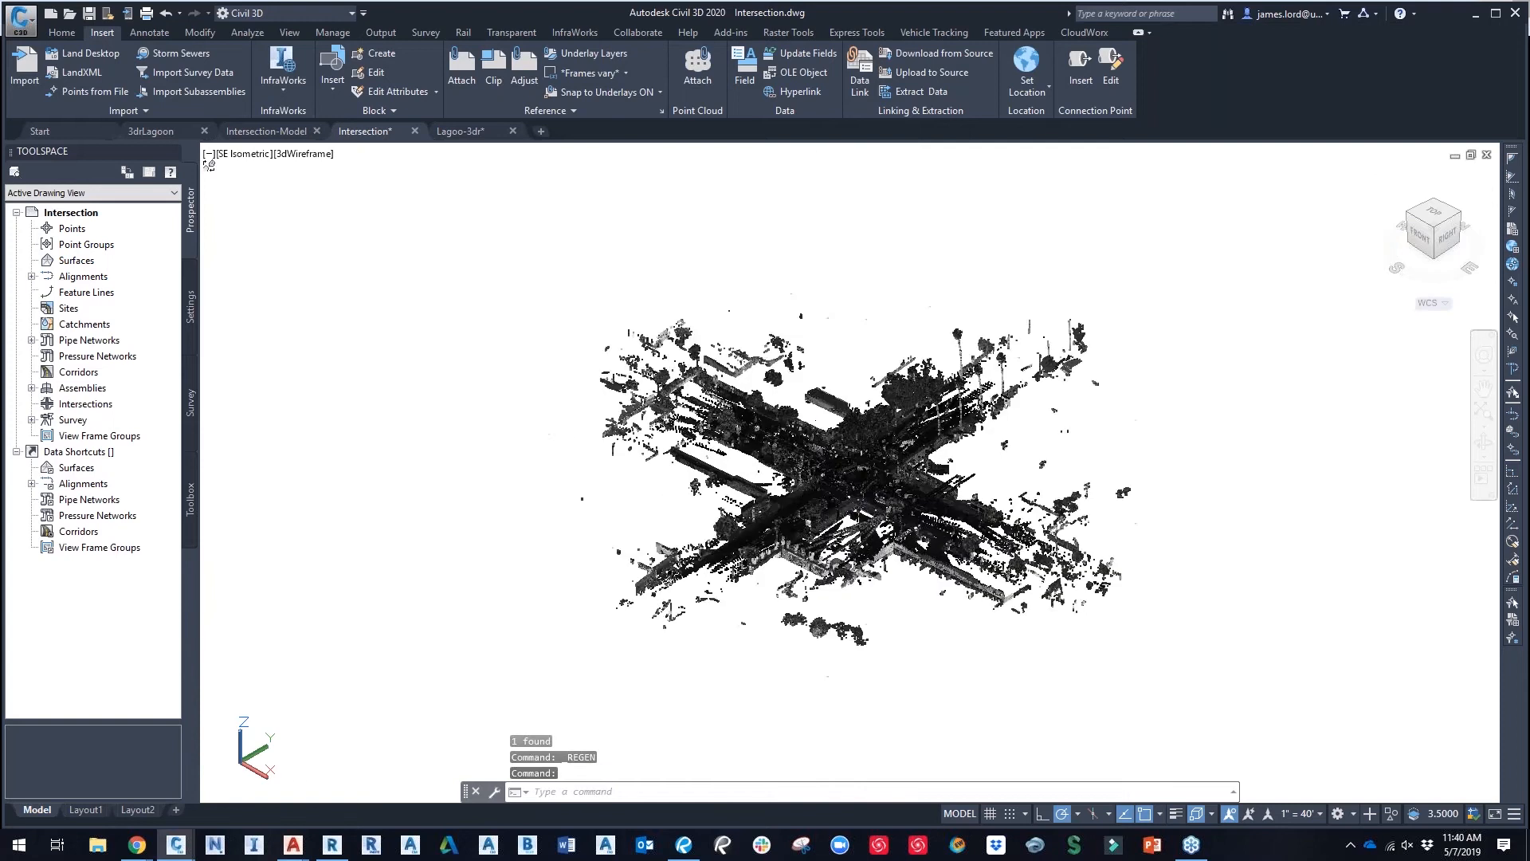
Step: Show the intersection's corner curb ramp from the SW Isometric direction and set the point cloud's transparency to 65
scroll(879, 371, up, 1)
scroll(878, 371, up, 1)
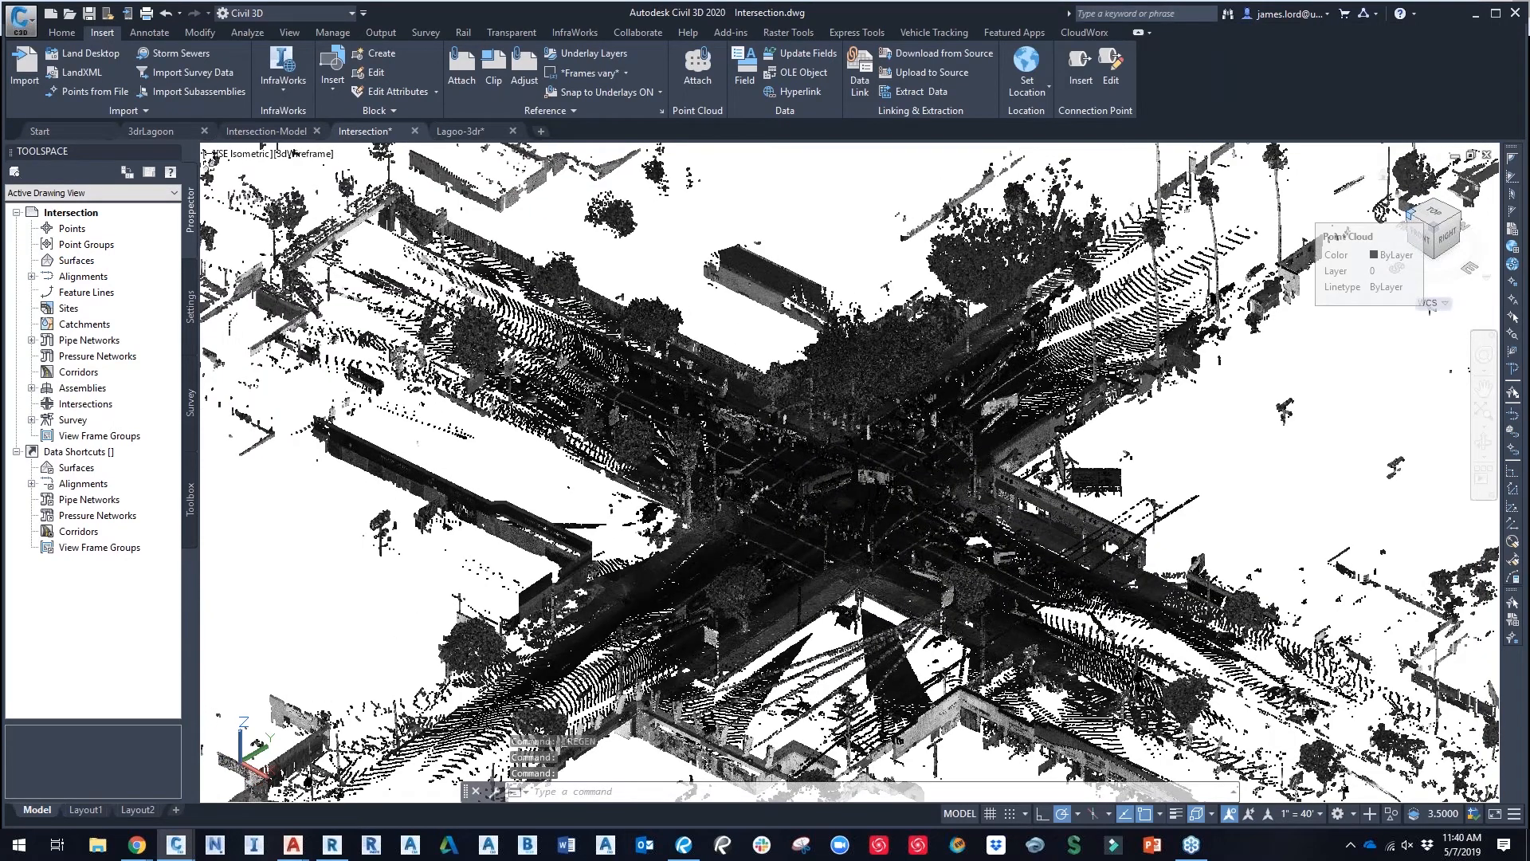
click(1409, 213)
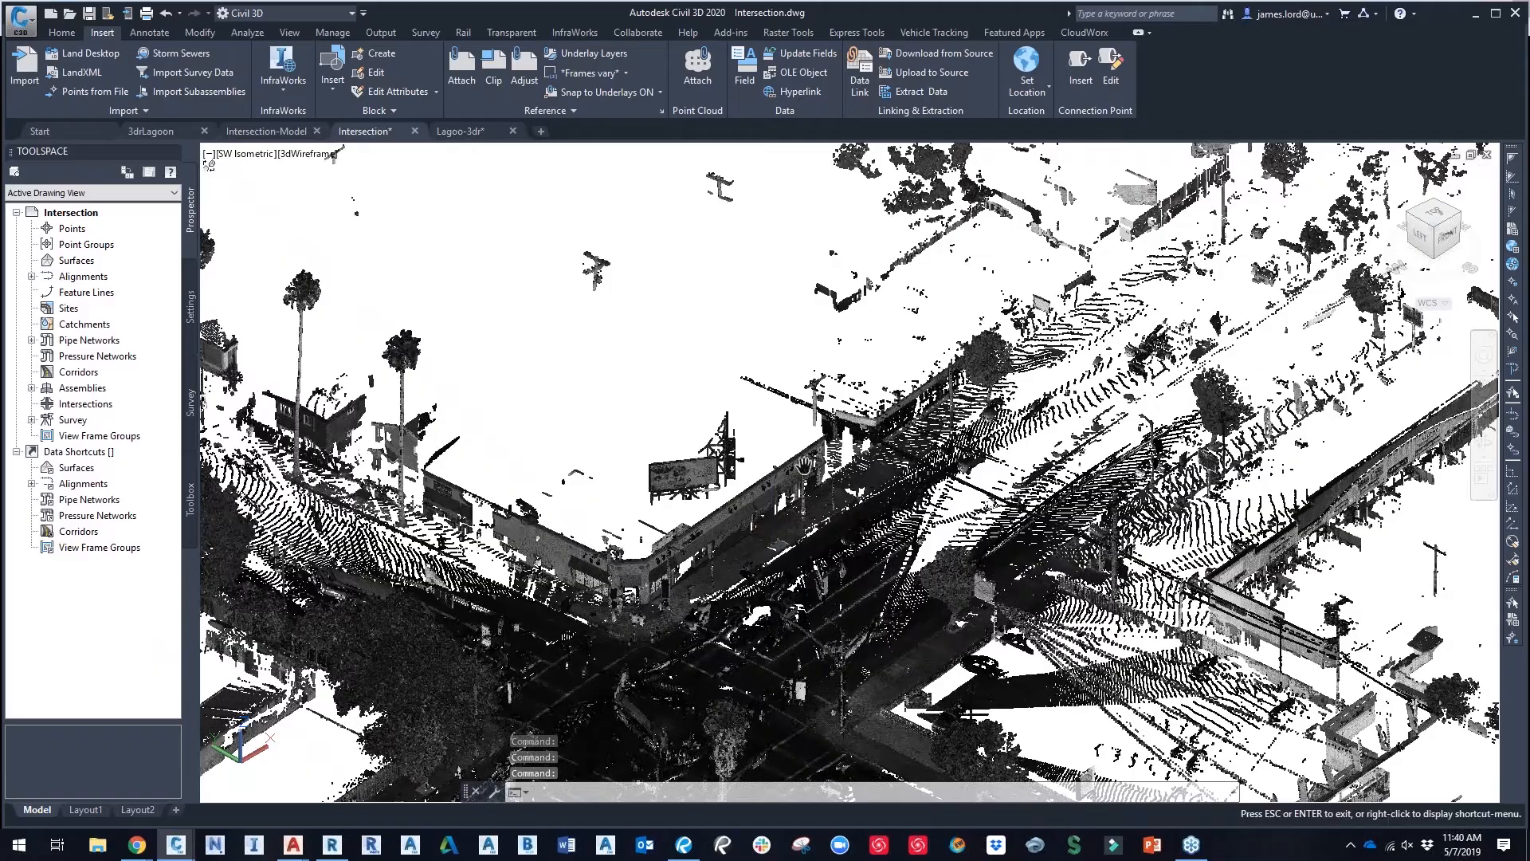
drag(803, 466, 837, 413)
scroll(689, 520, up, 2)
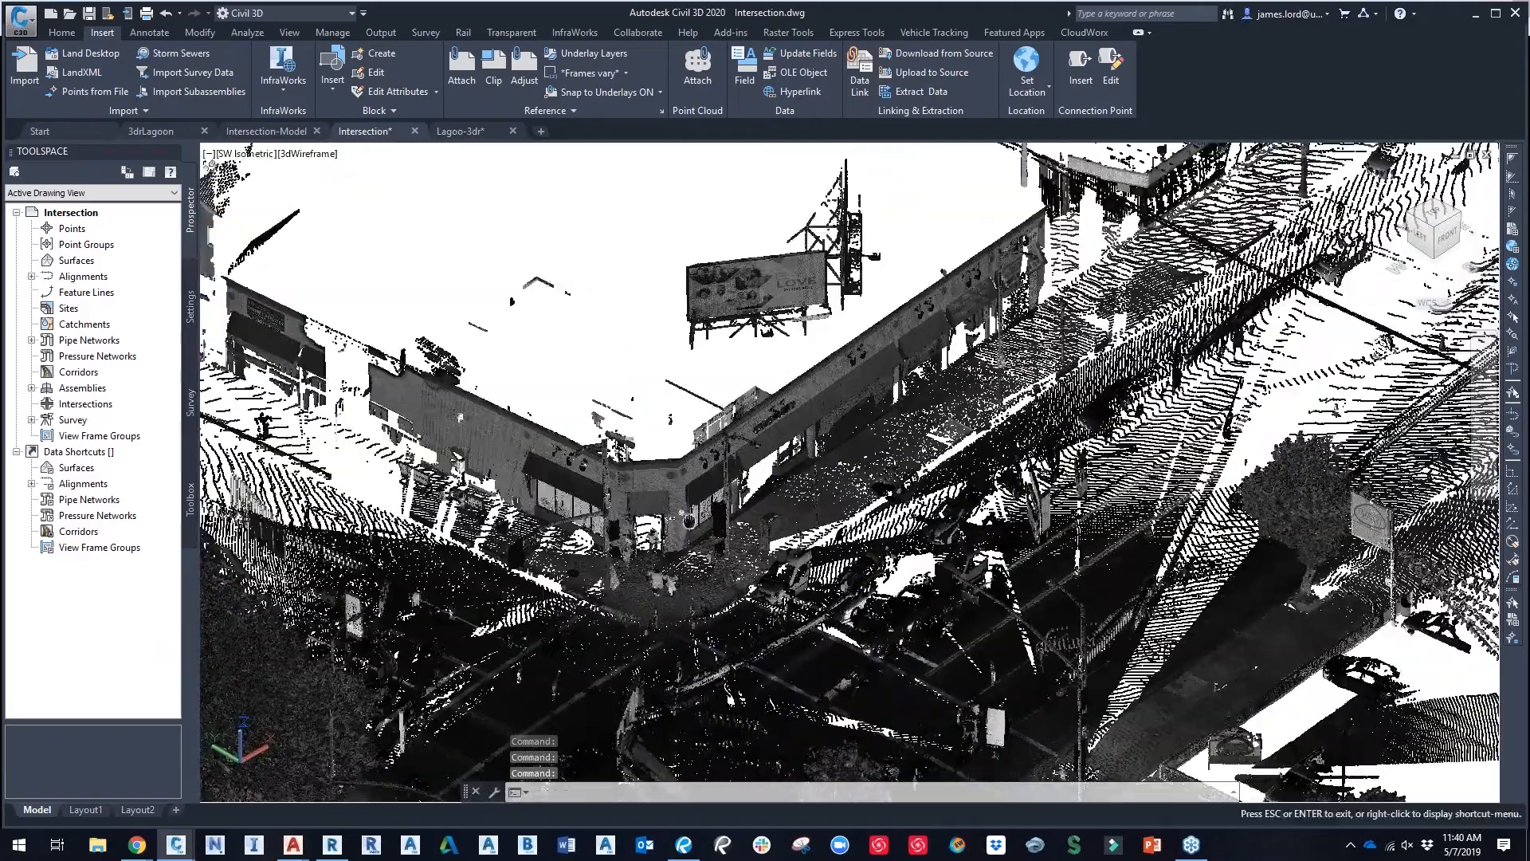
key(Escape)
shift+middle_drag(688, 521, 797, 431)
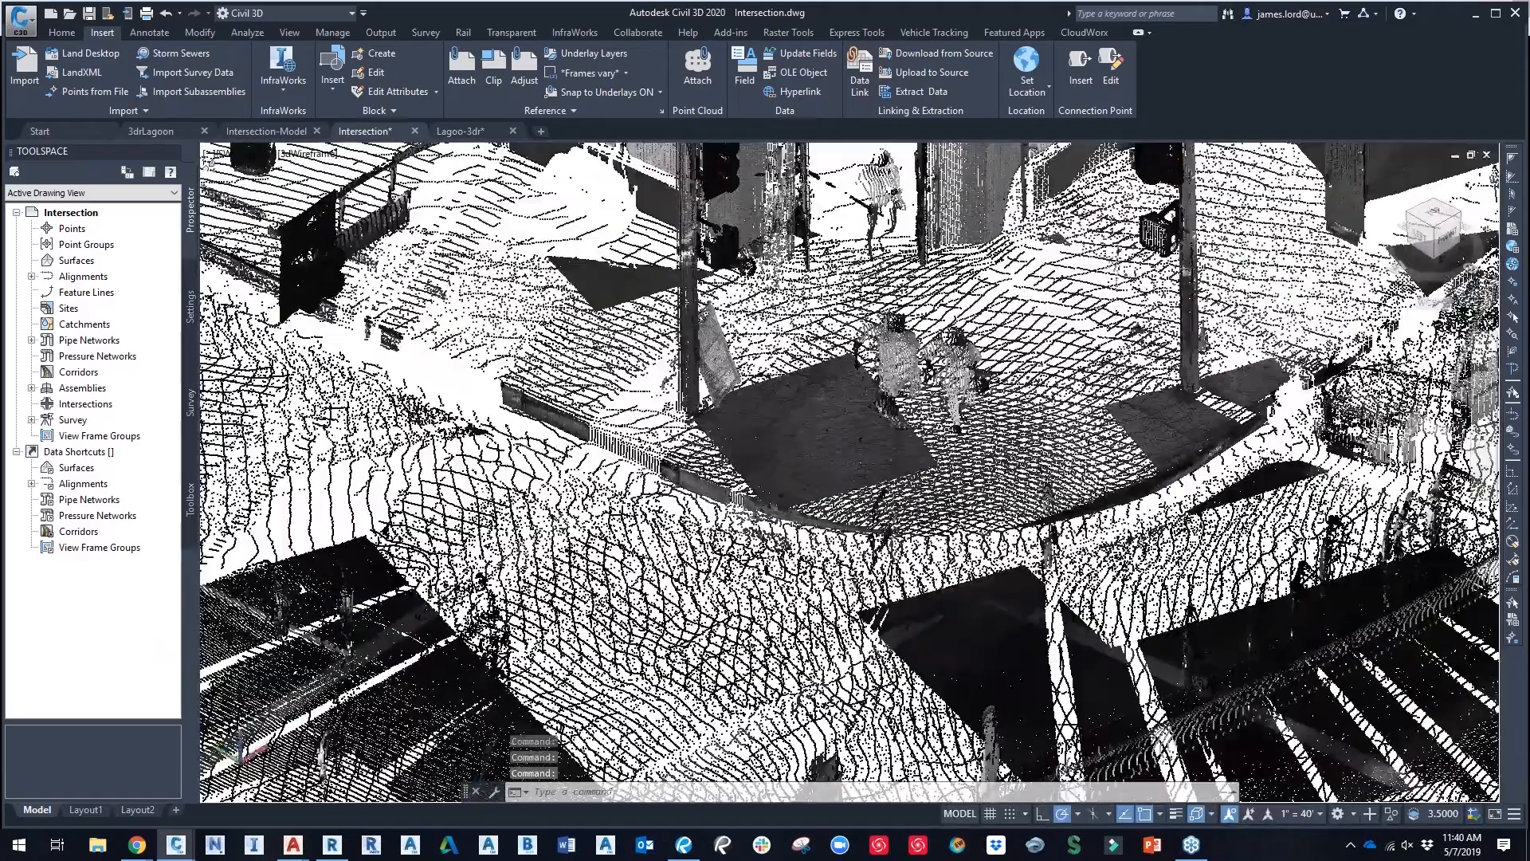
scroll(797, 446, up, 2)
click(542, 305)
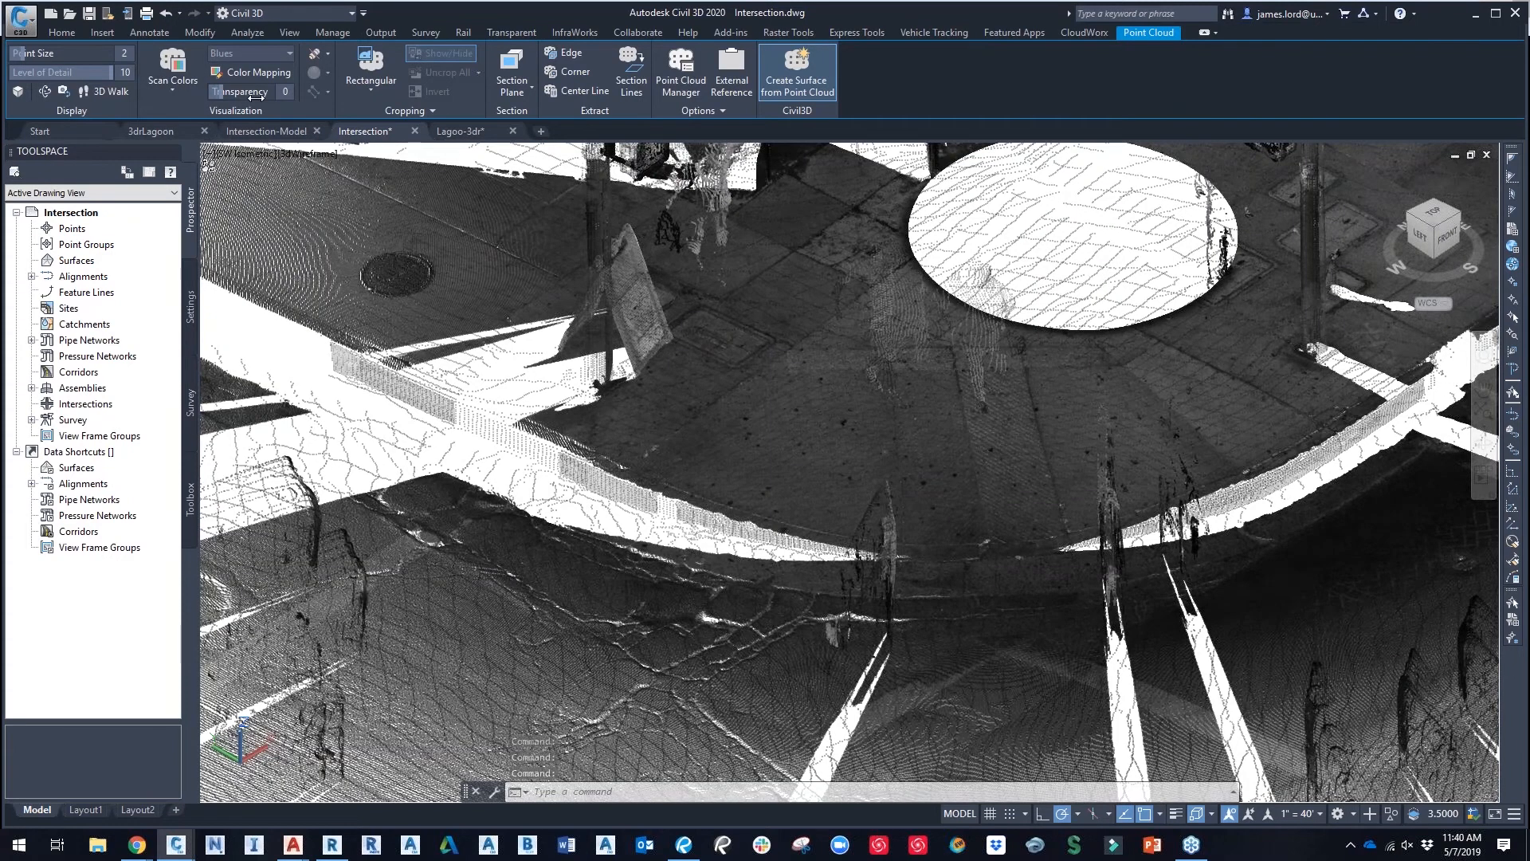
drag(272, 104, 318, 106)
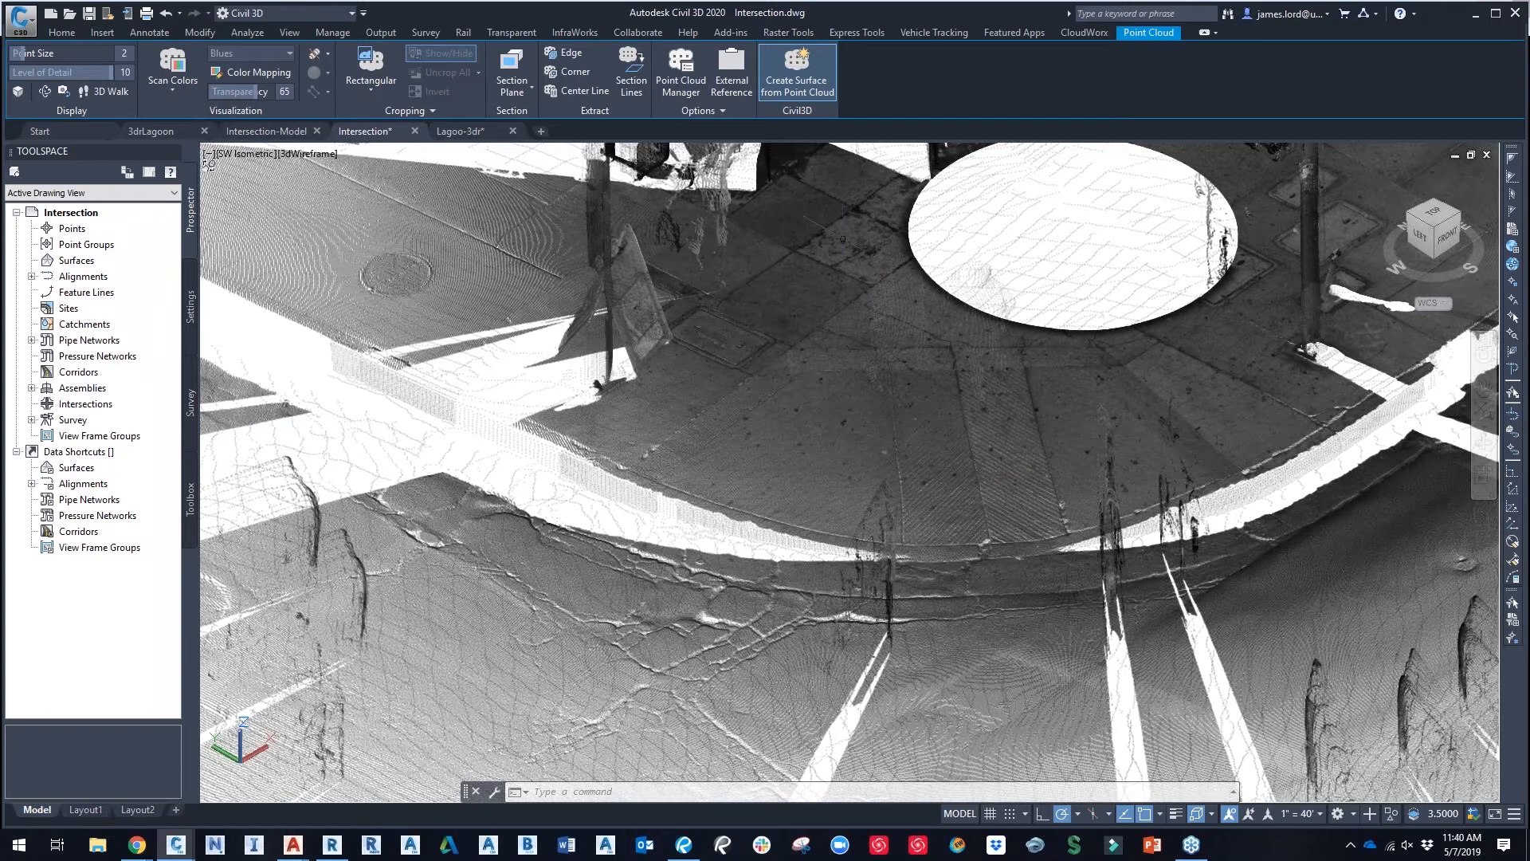
Step: Hide the SE Ramp, SW Ramp and NW Ramp regions and the Unassigned Points of the Avalon point cloud, keeping NE Ramp displayed
scroll(896, 438, down, 8)
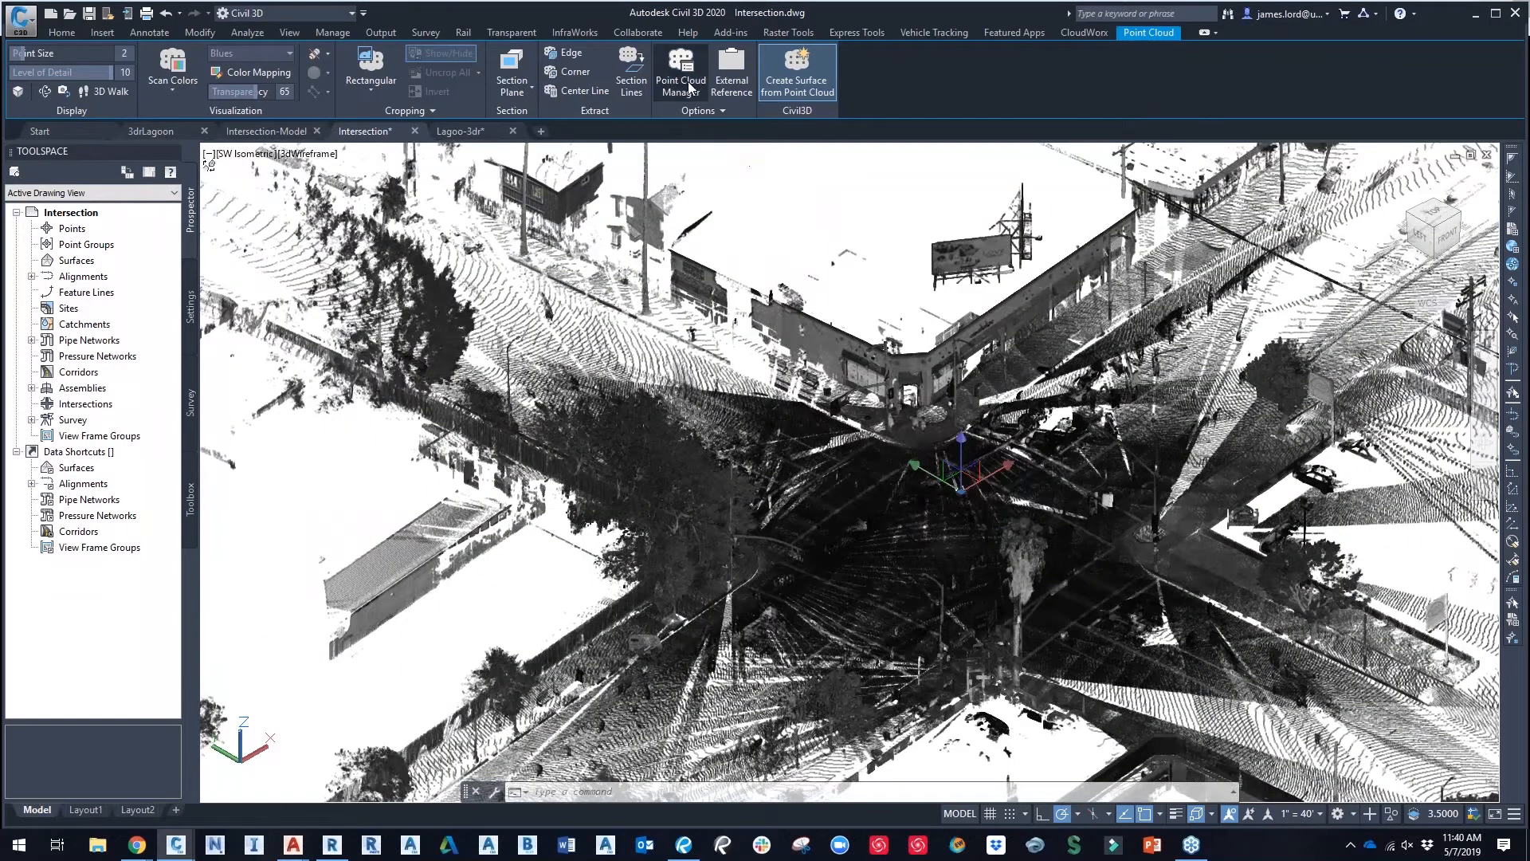
click(687, 86)
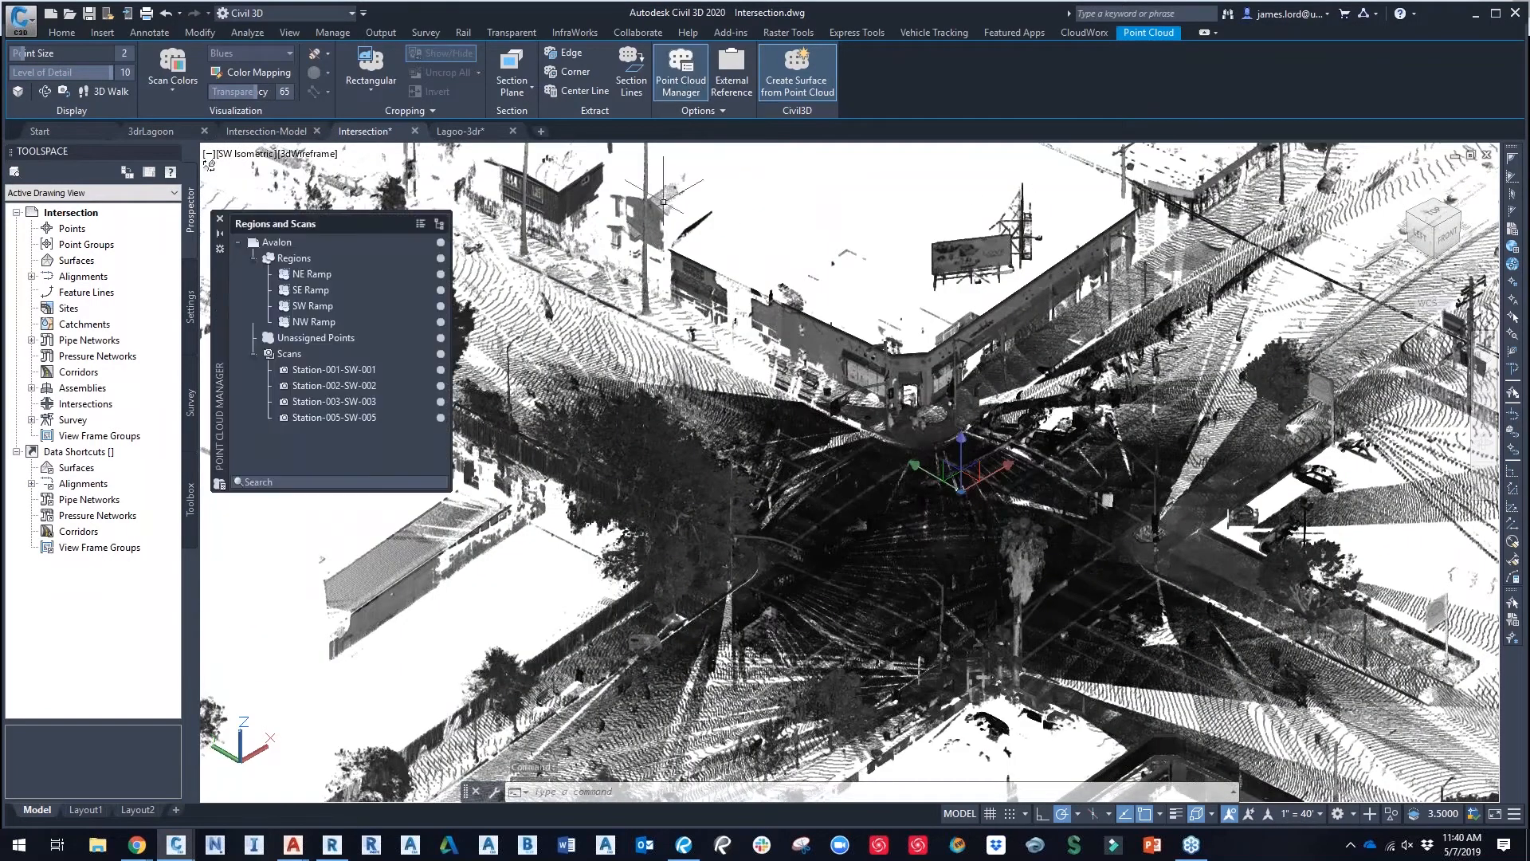
click(441, 290)
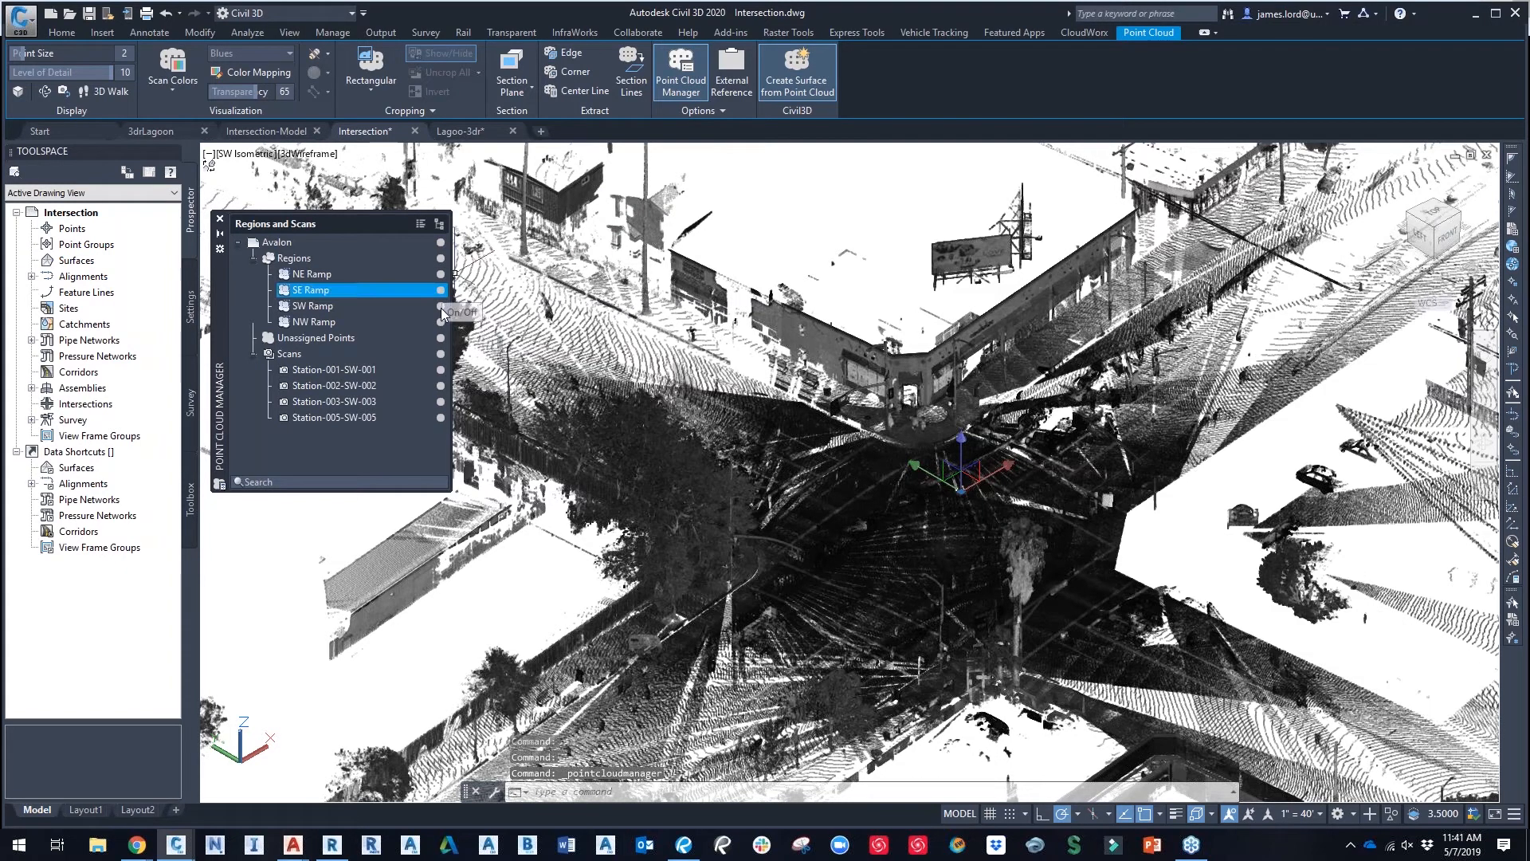
click(440, 306)
click(441, 322)
click(441, 337)
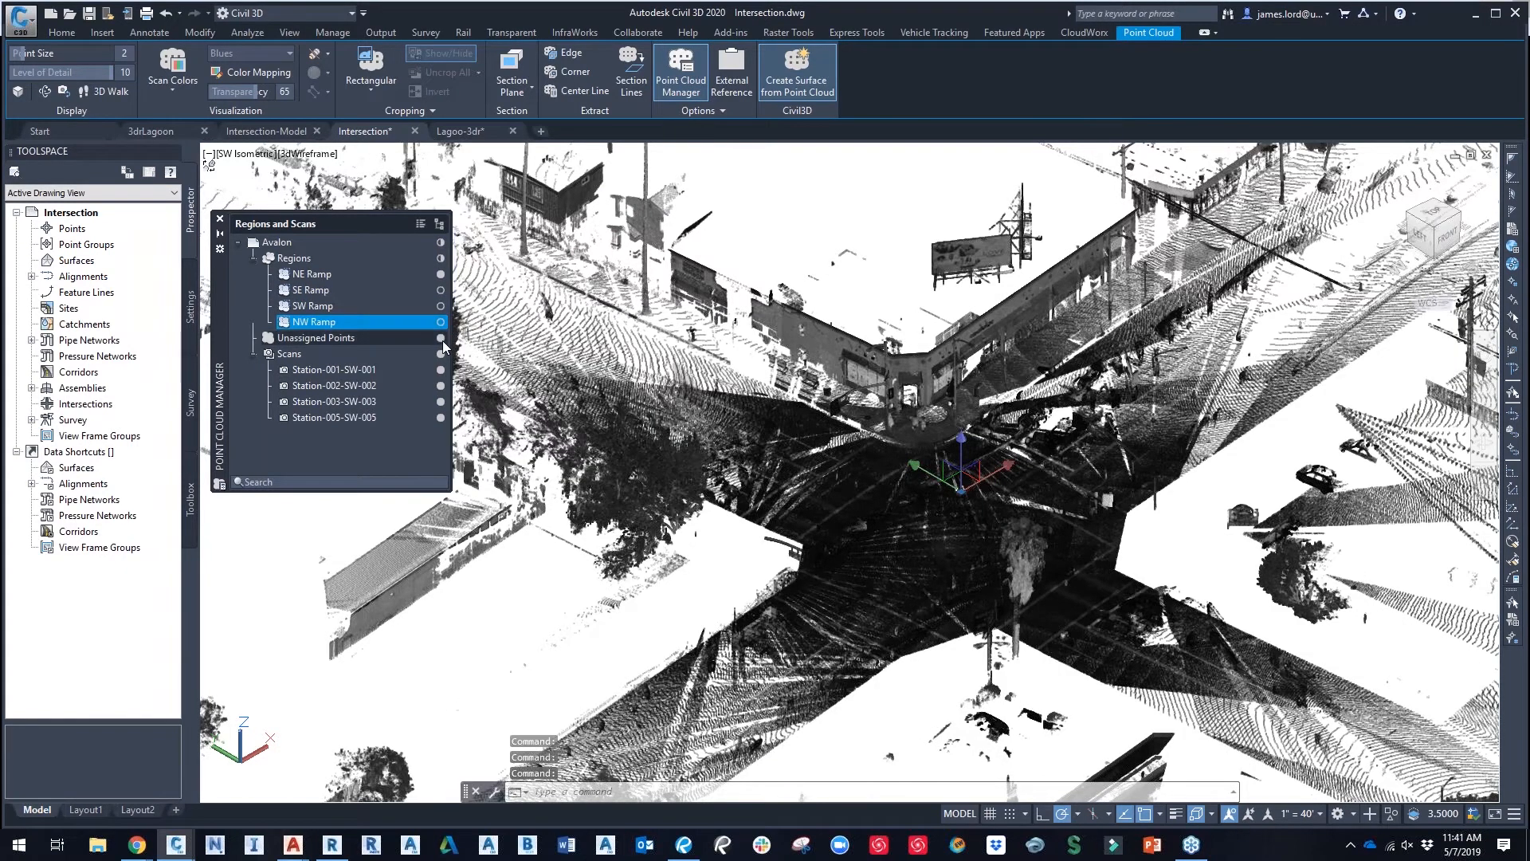
click(220, 218)
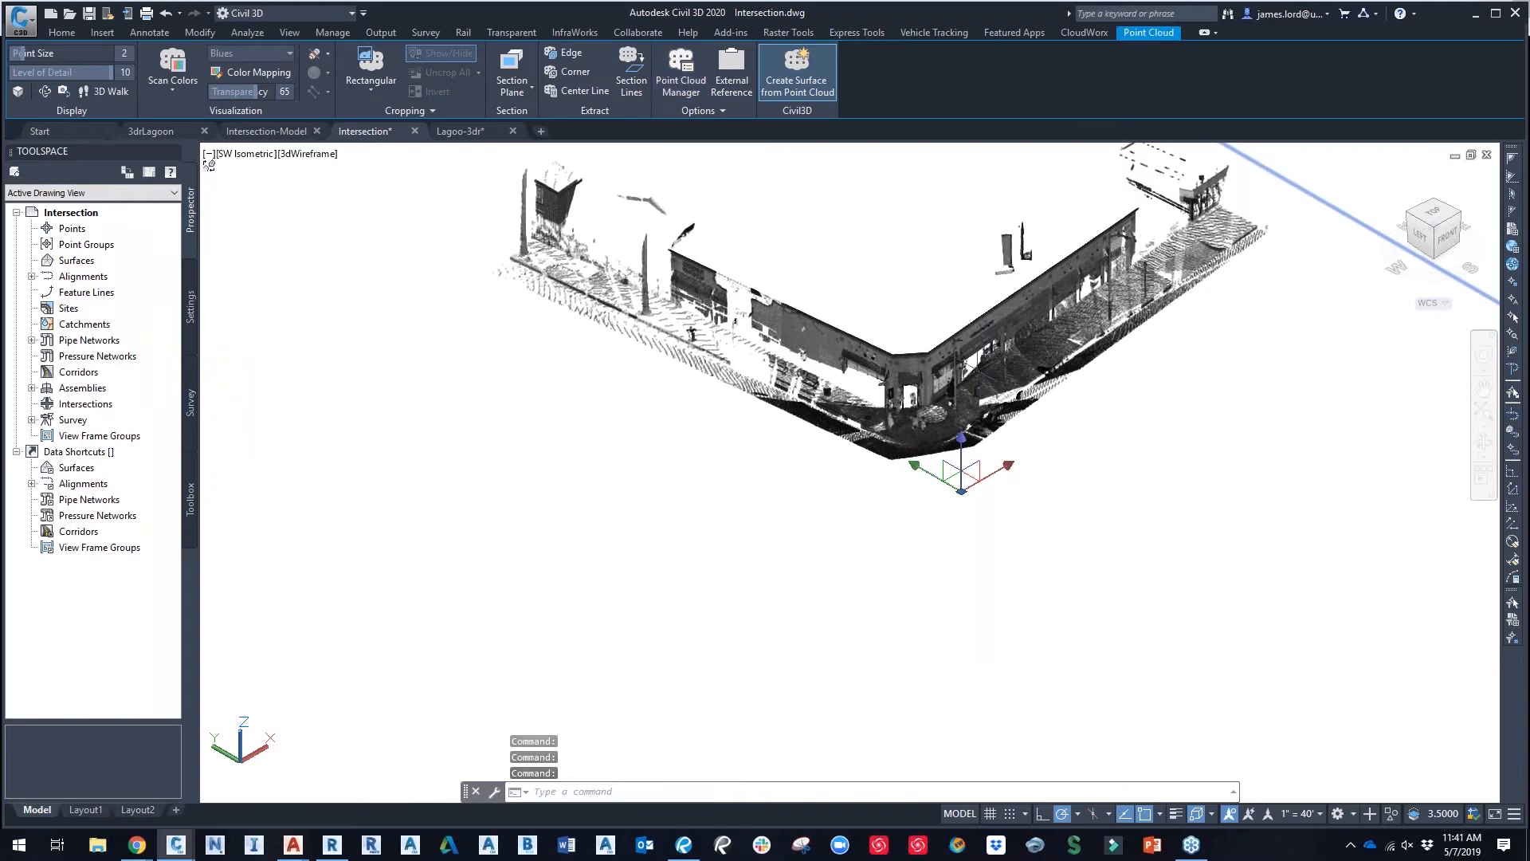
Step: Open the Point Creation Tools, check the Prompt For Elevations setting under Points Creation, and place the collapsed toolbar over the drawing area
scroll(900, 374, up, 6)
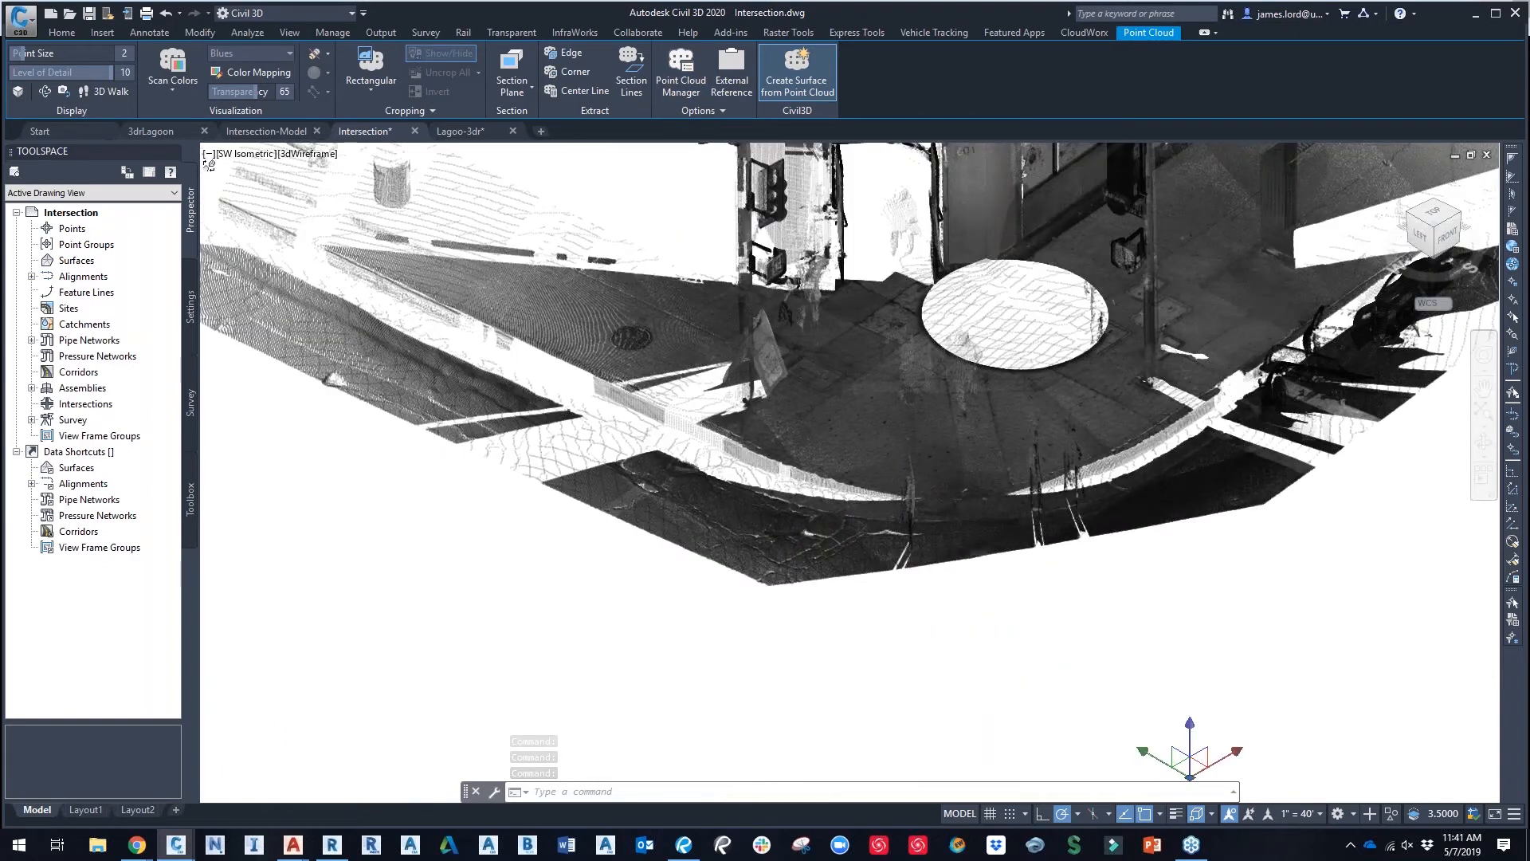
scroll(852, 411, up, 4)
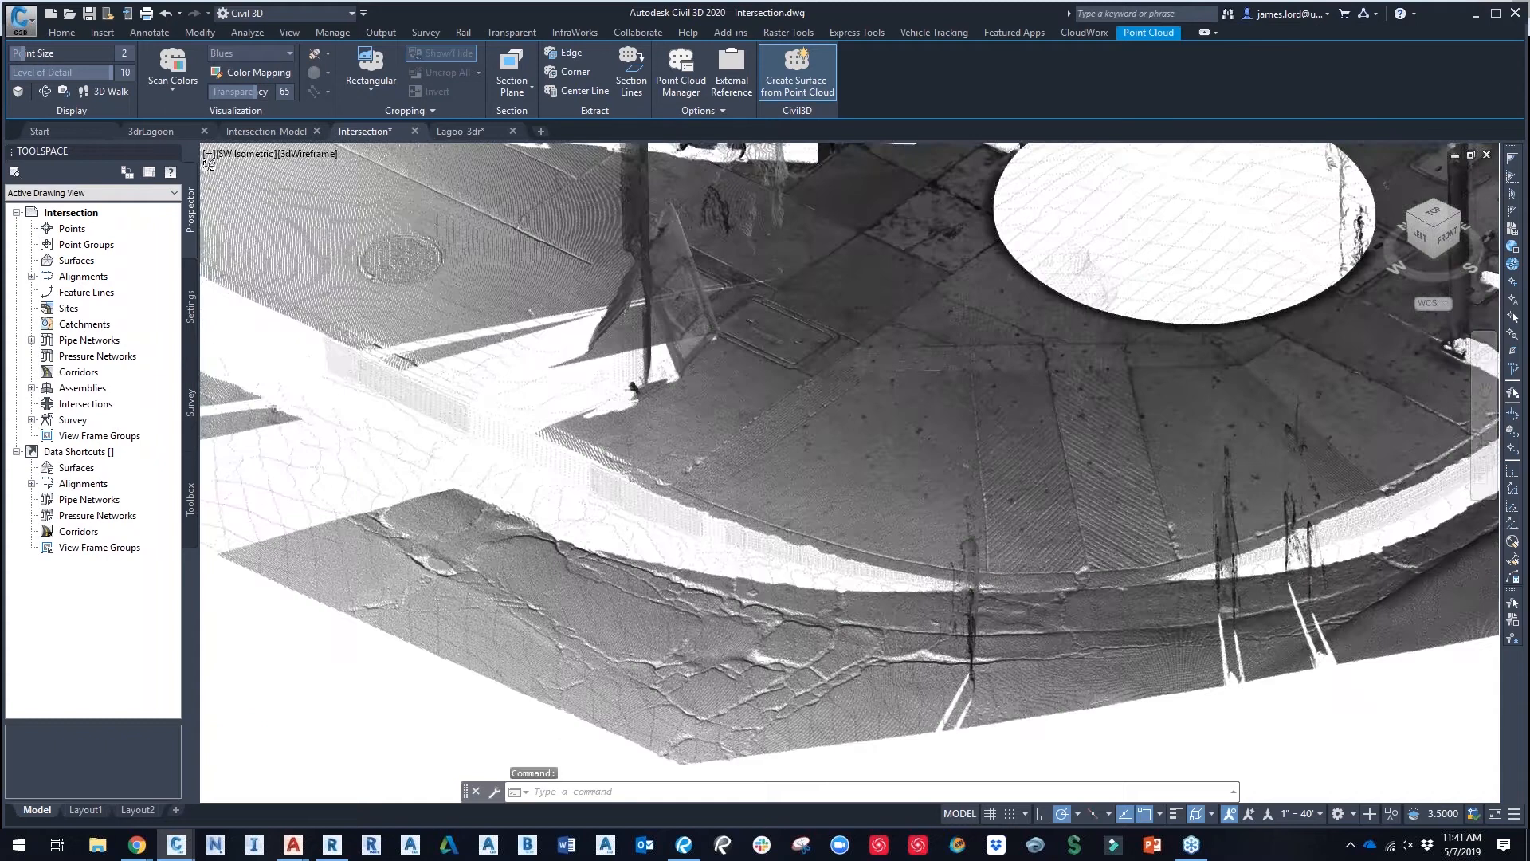
scroll(988, 565, up, 2)
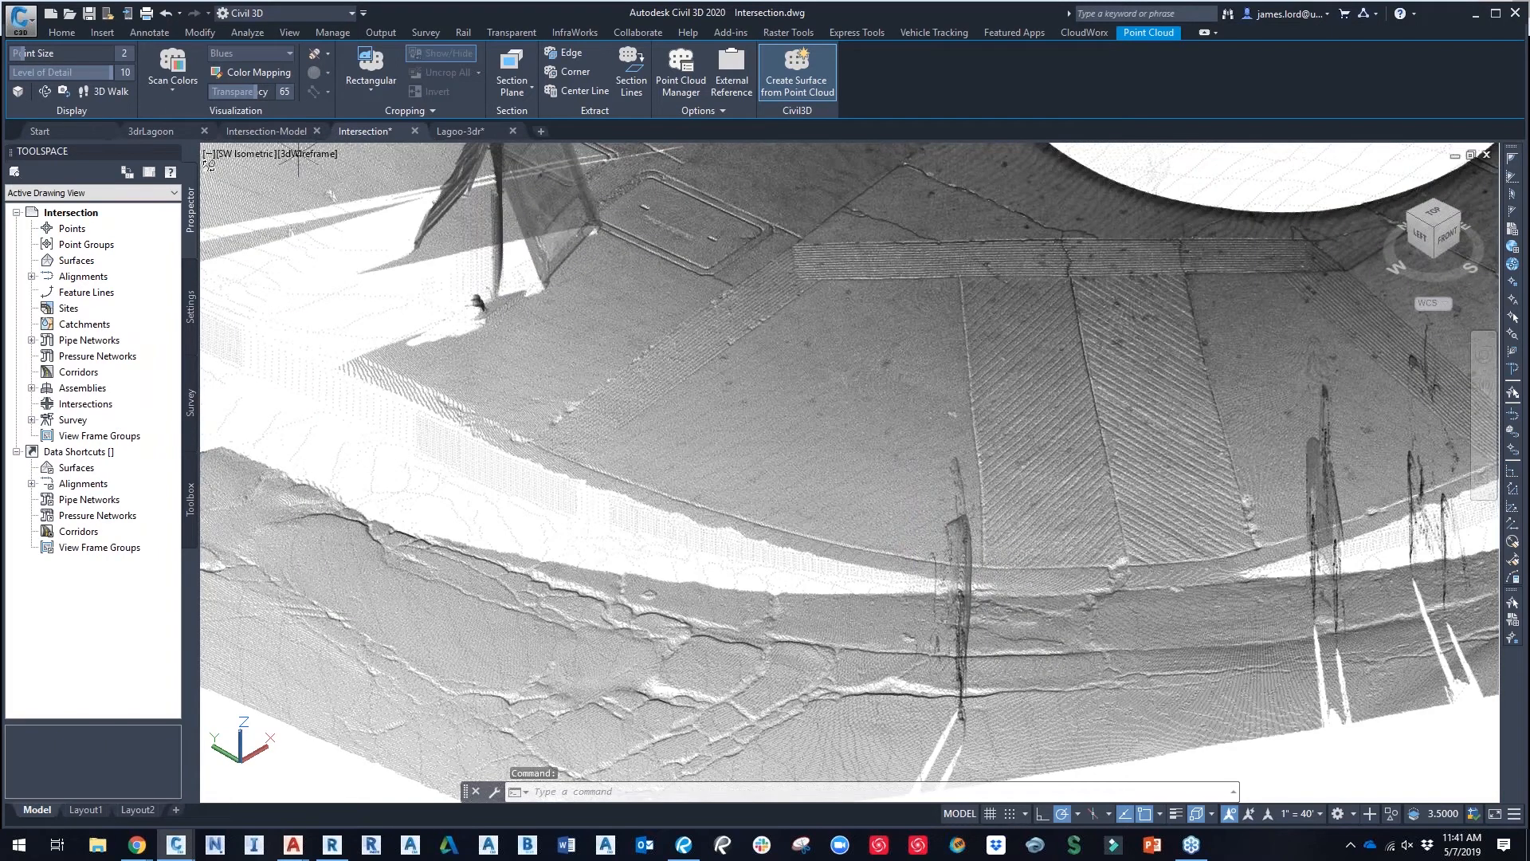
click(62, 32)
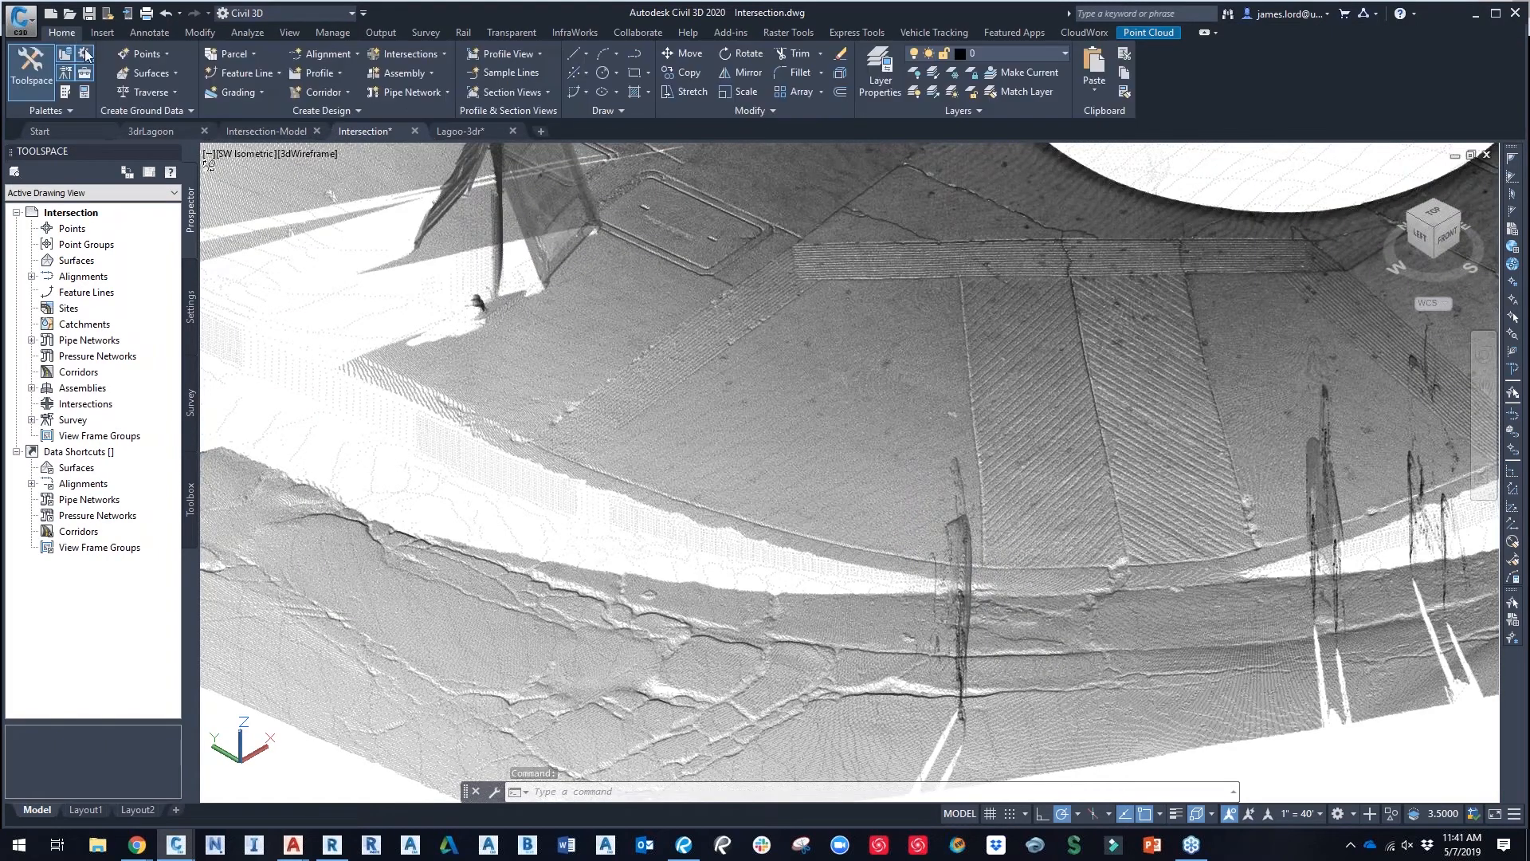
click(165, 54)
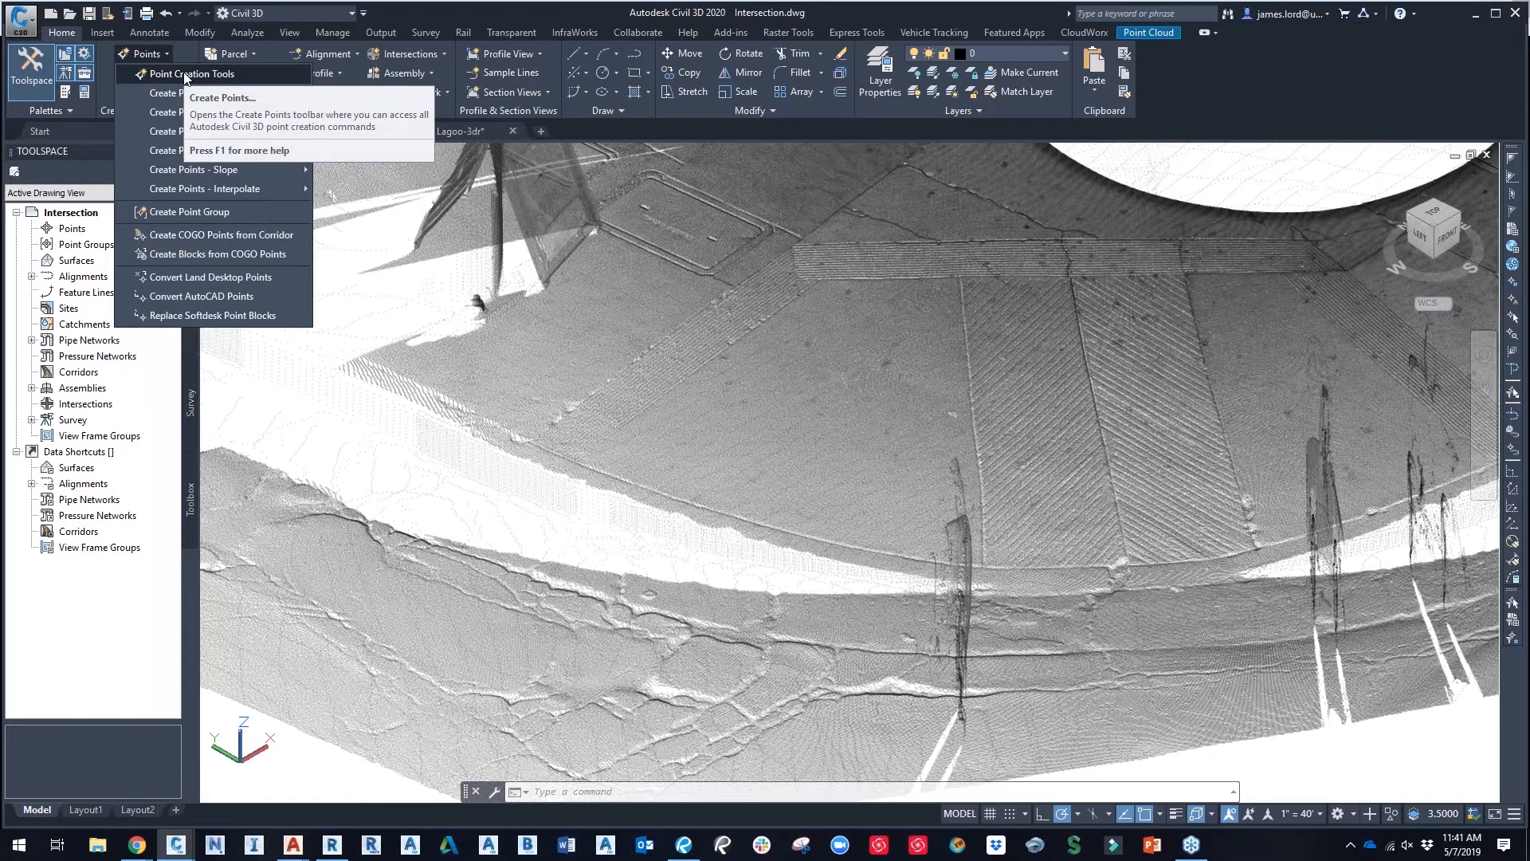
click(185, 75)
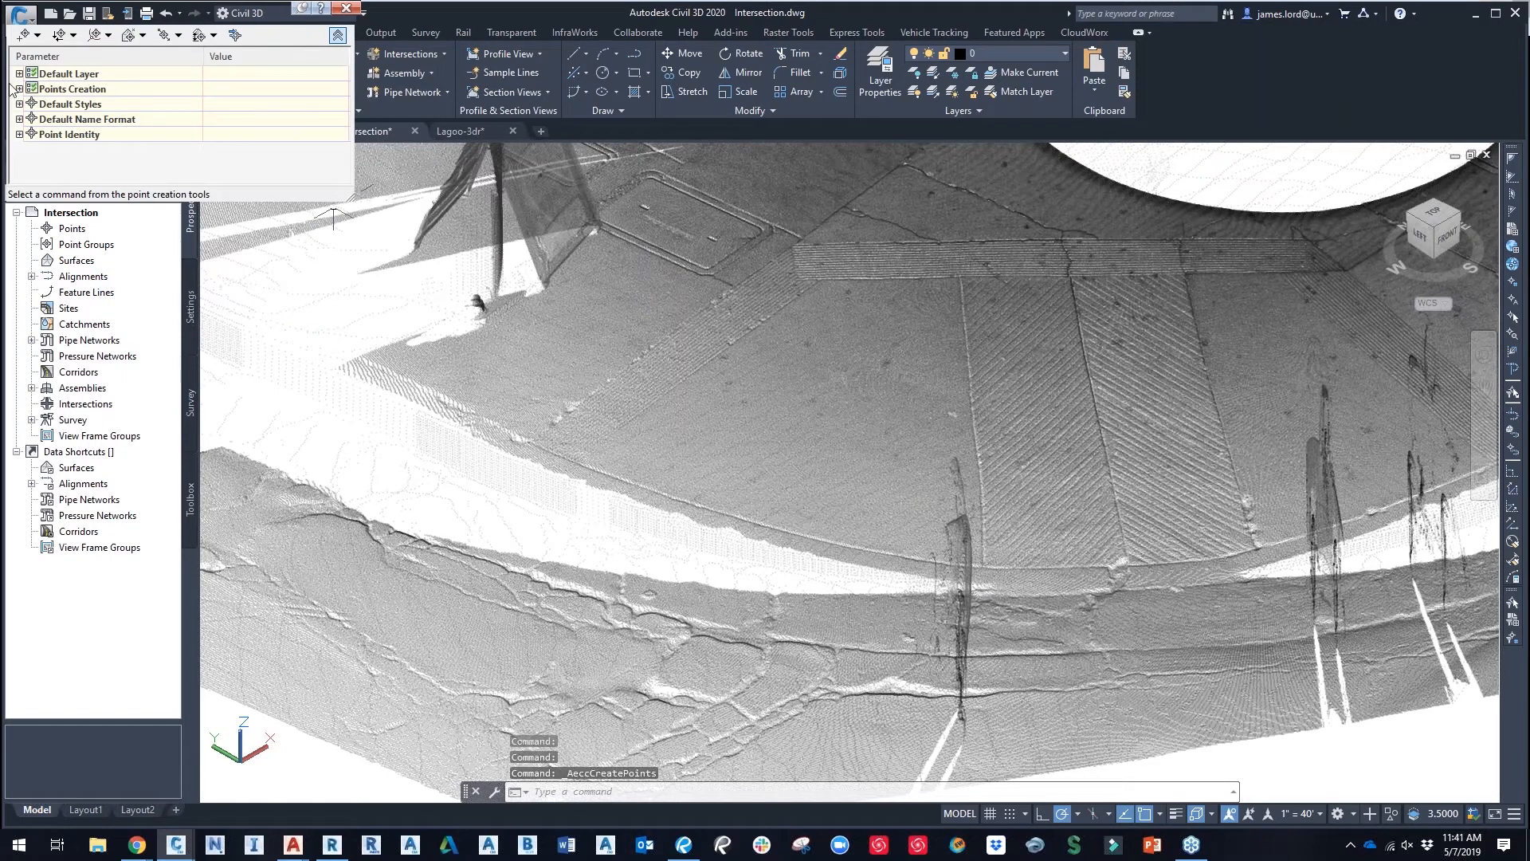
click(19, 90)
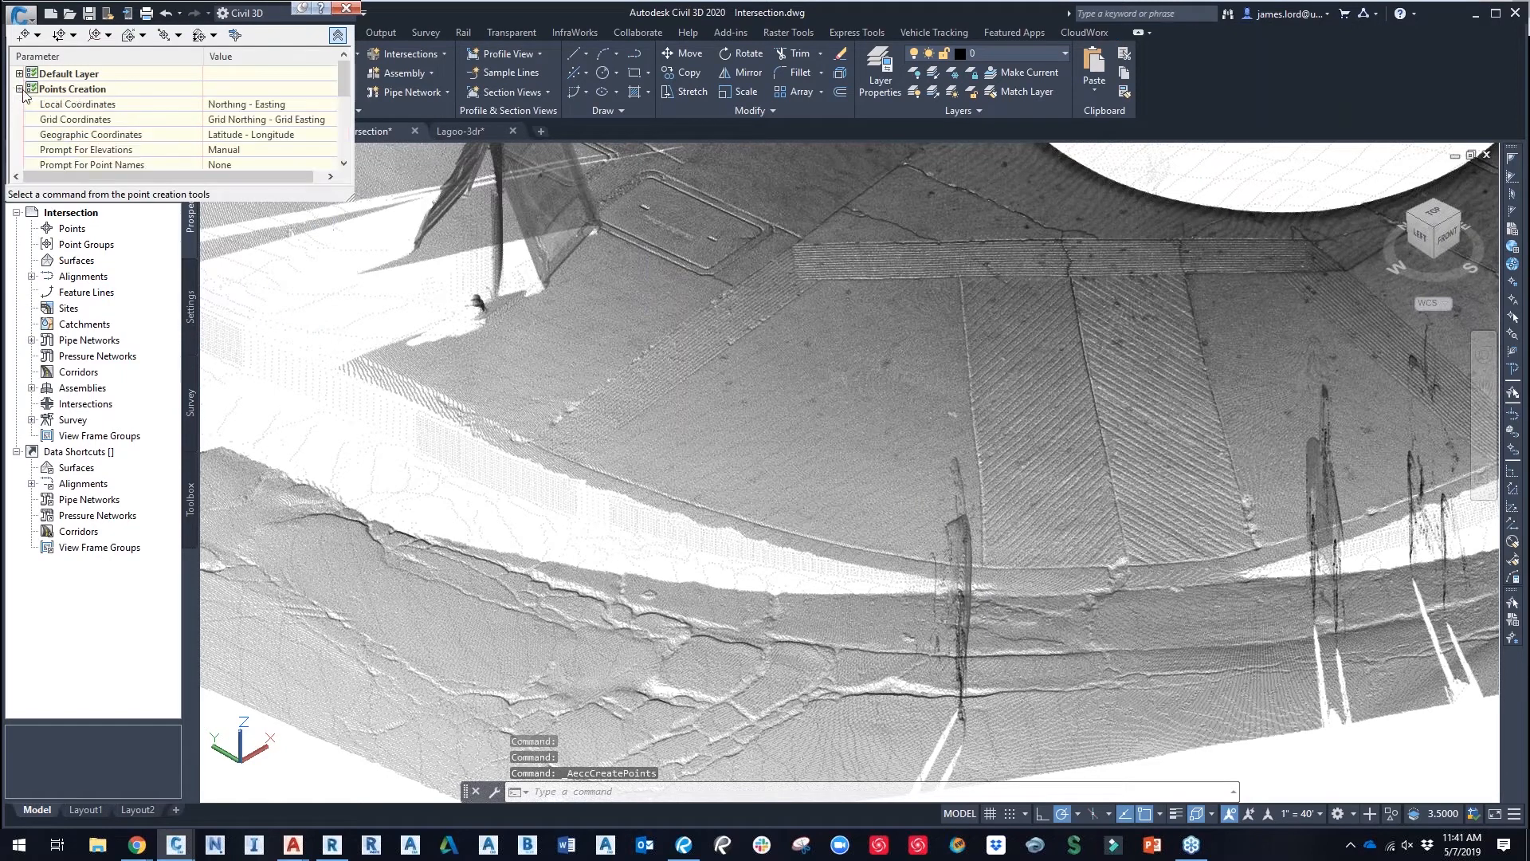
click(154, 151)
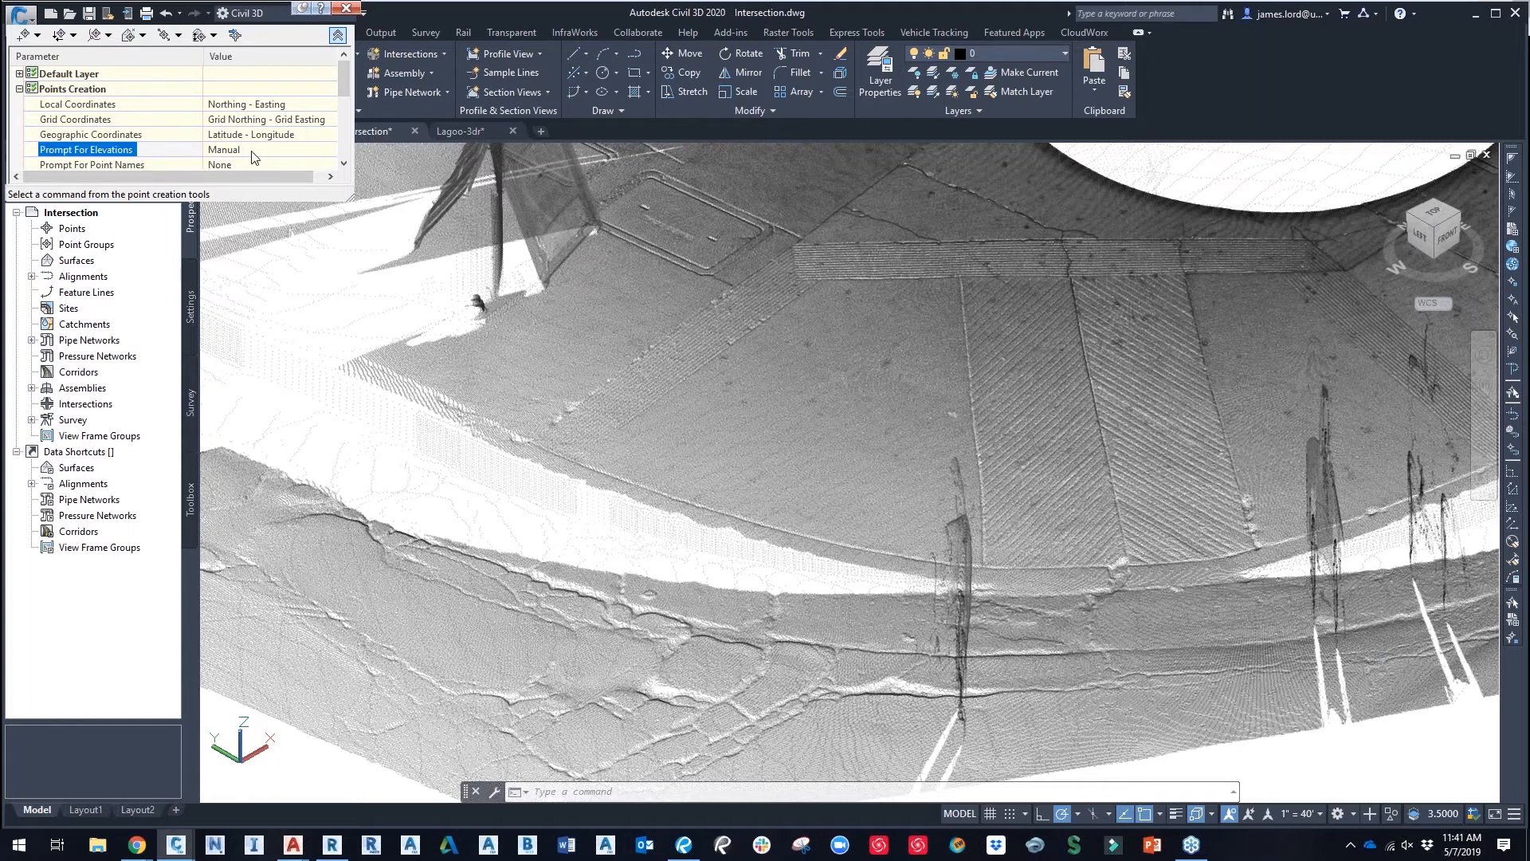
click(338, 37)
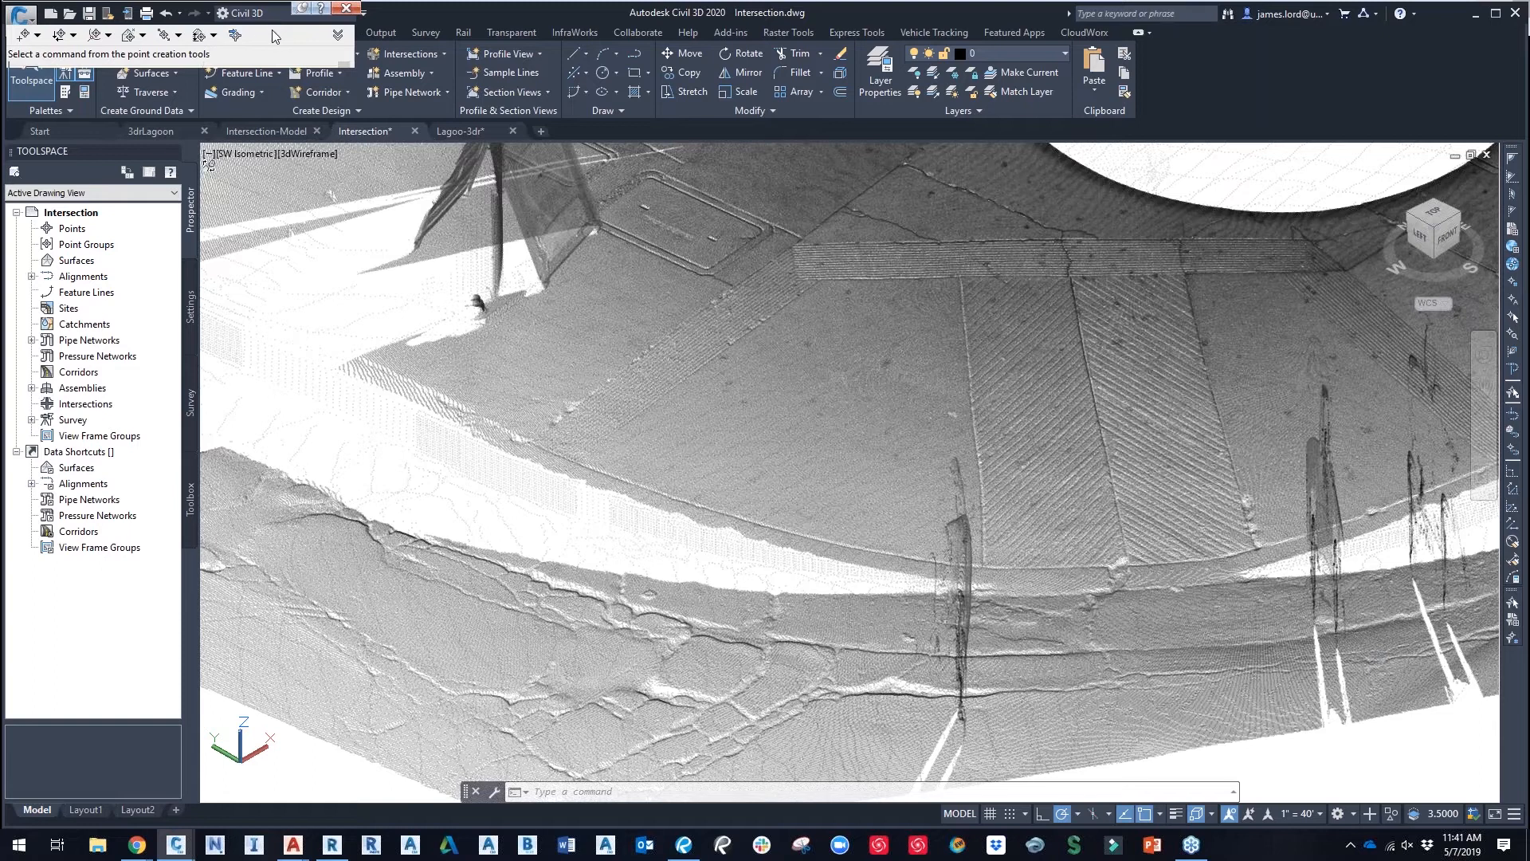
mouse_move(265, 20)
mouse_down()
mouse_move(390, 175)
mouse_move(1024, 188)
mouse_up()
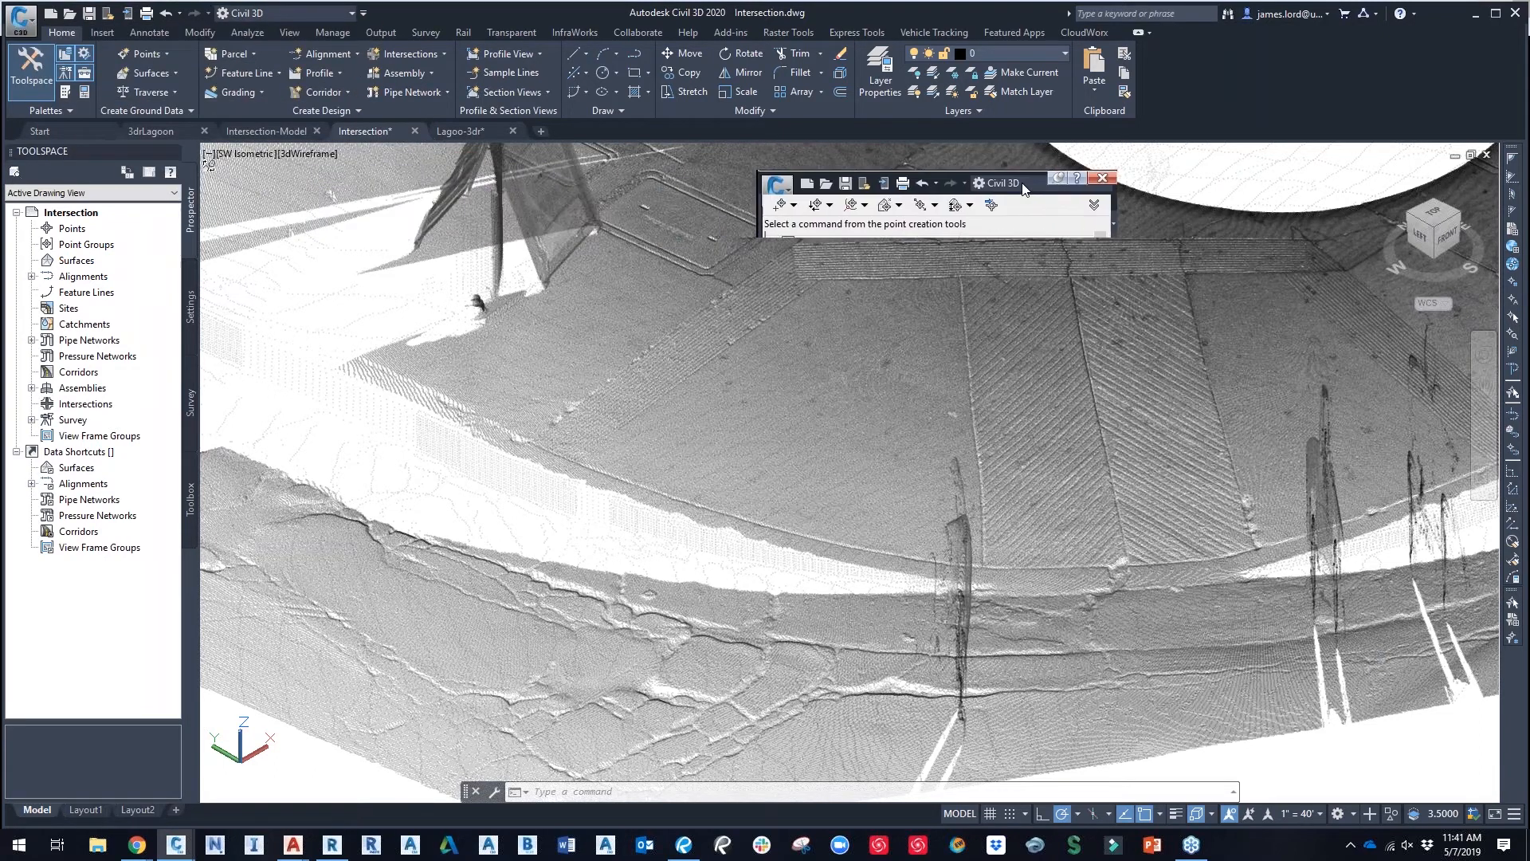
click(795, 207)
click(820, 227)
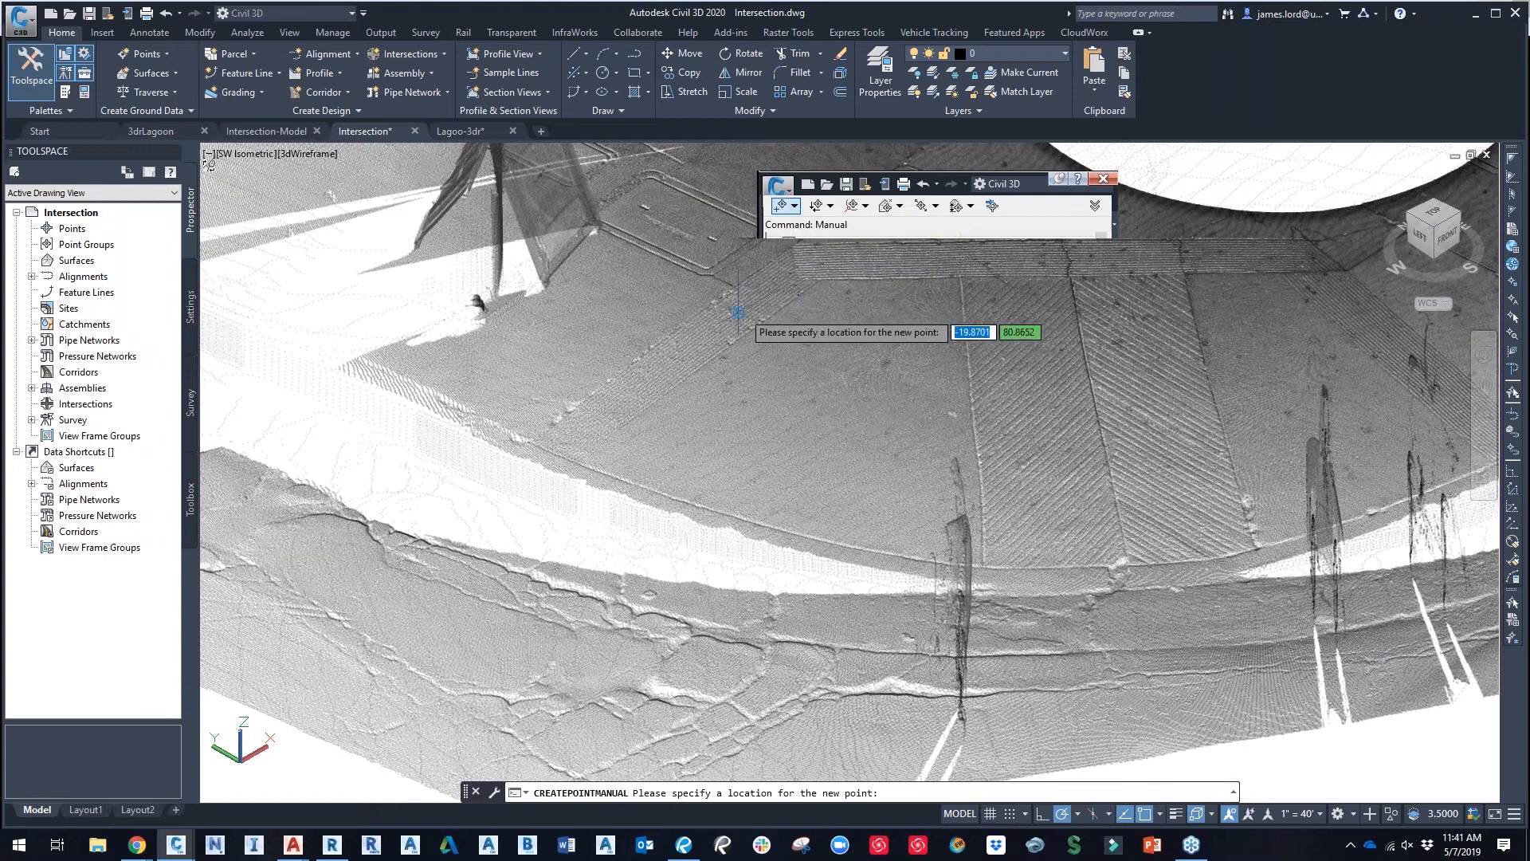
scroll(681, 437, up, 5)
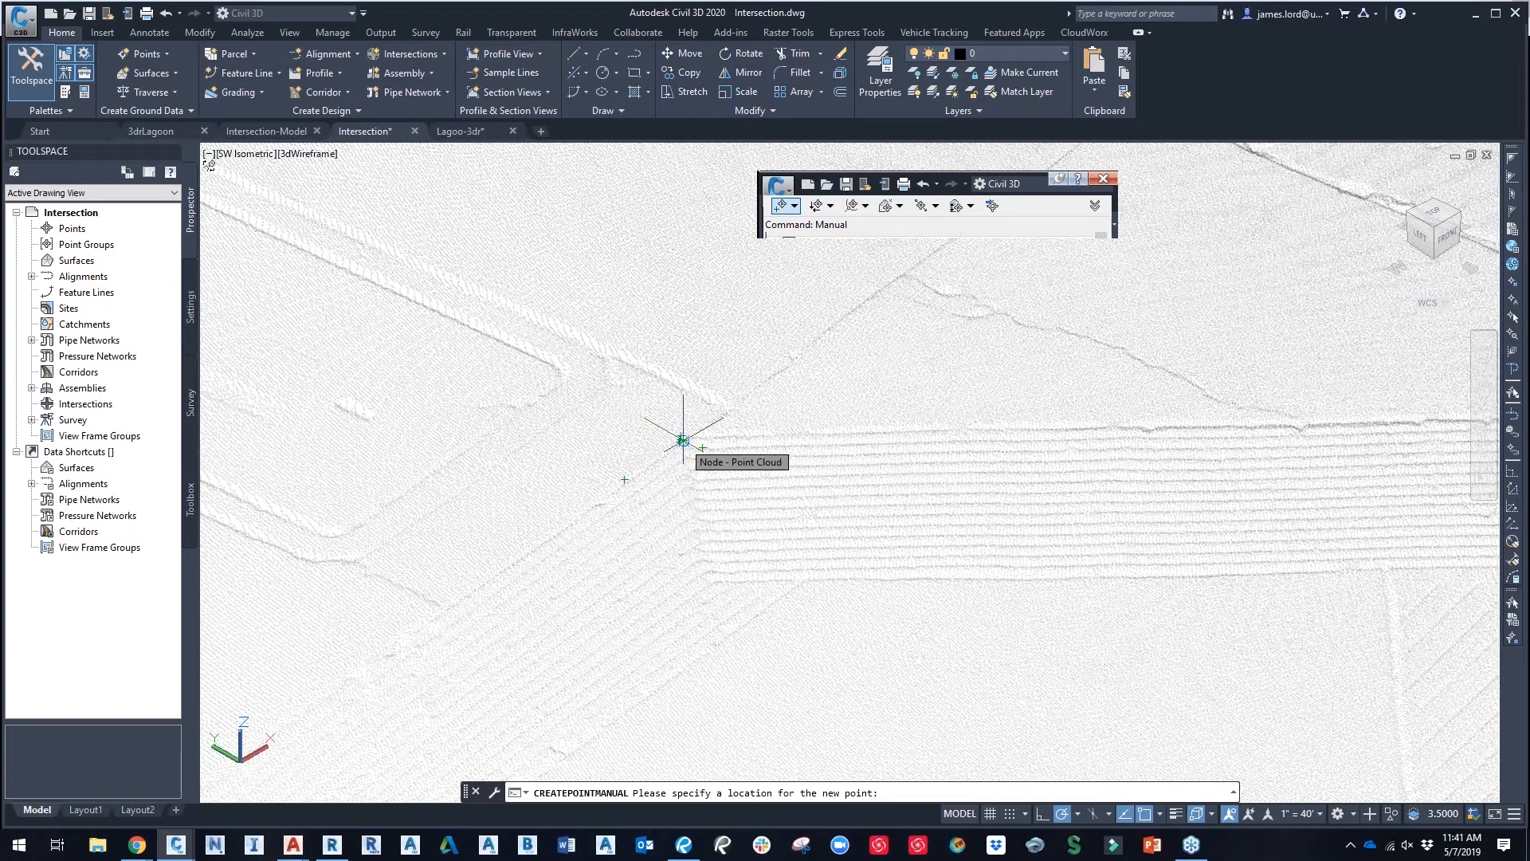
scroll(683, 441, down, 5)
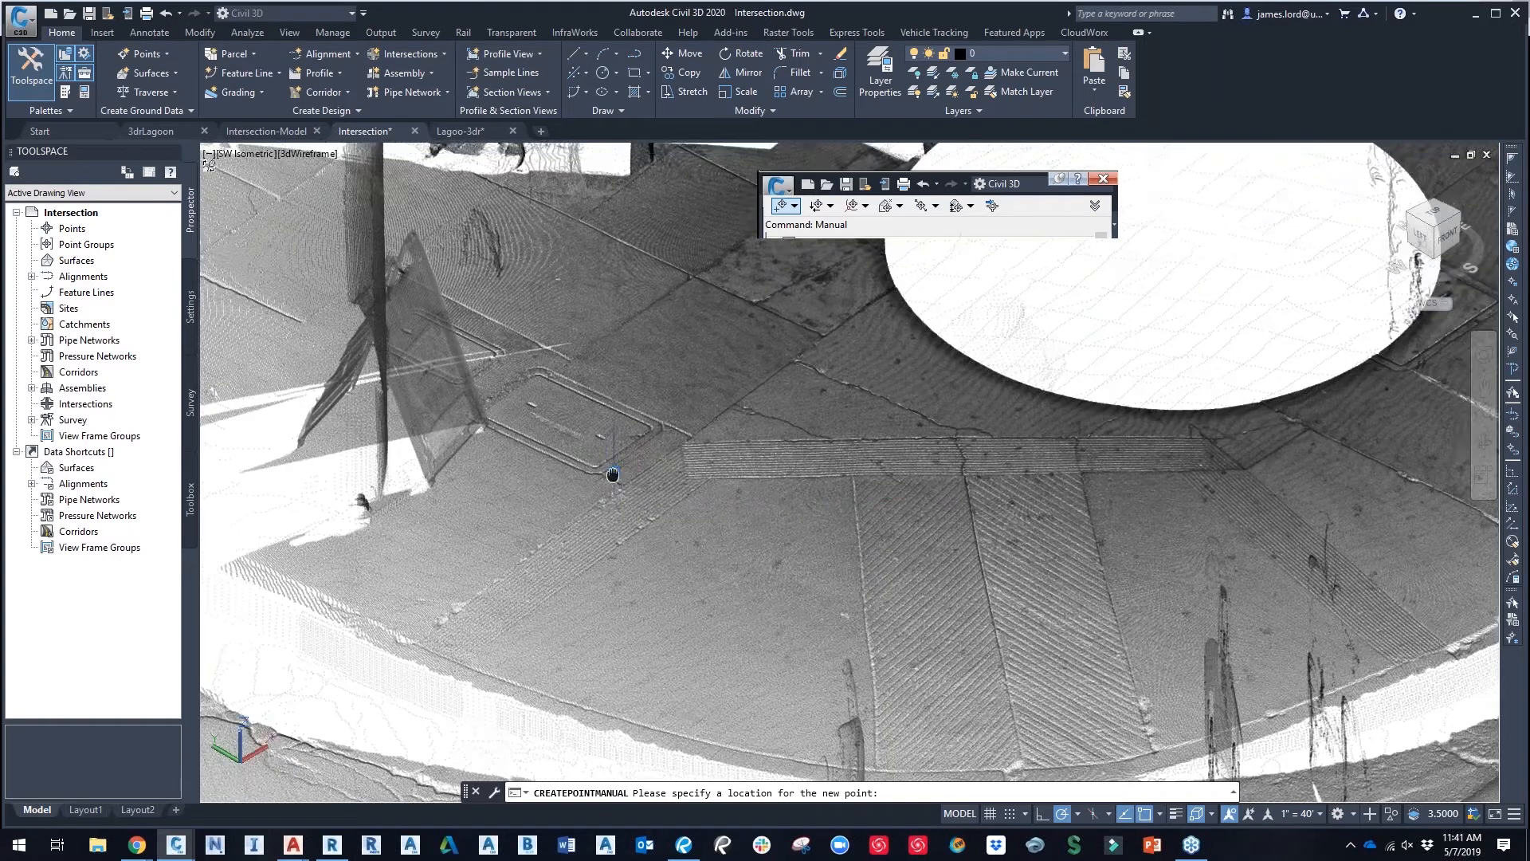
scroll(484, 569, up, 5)
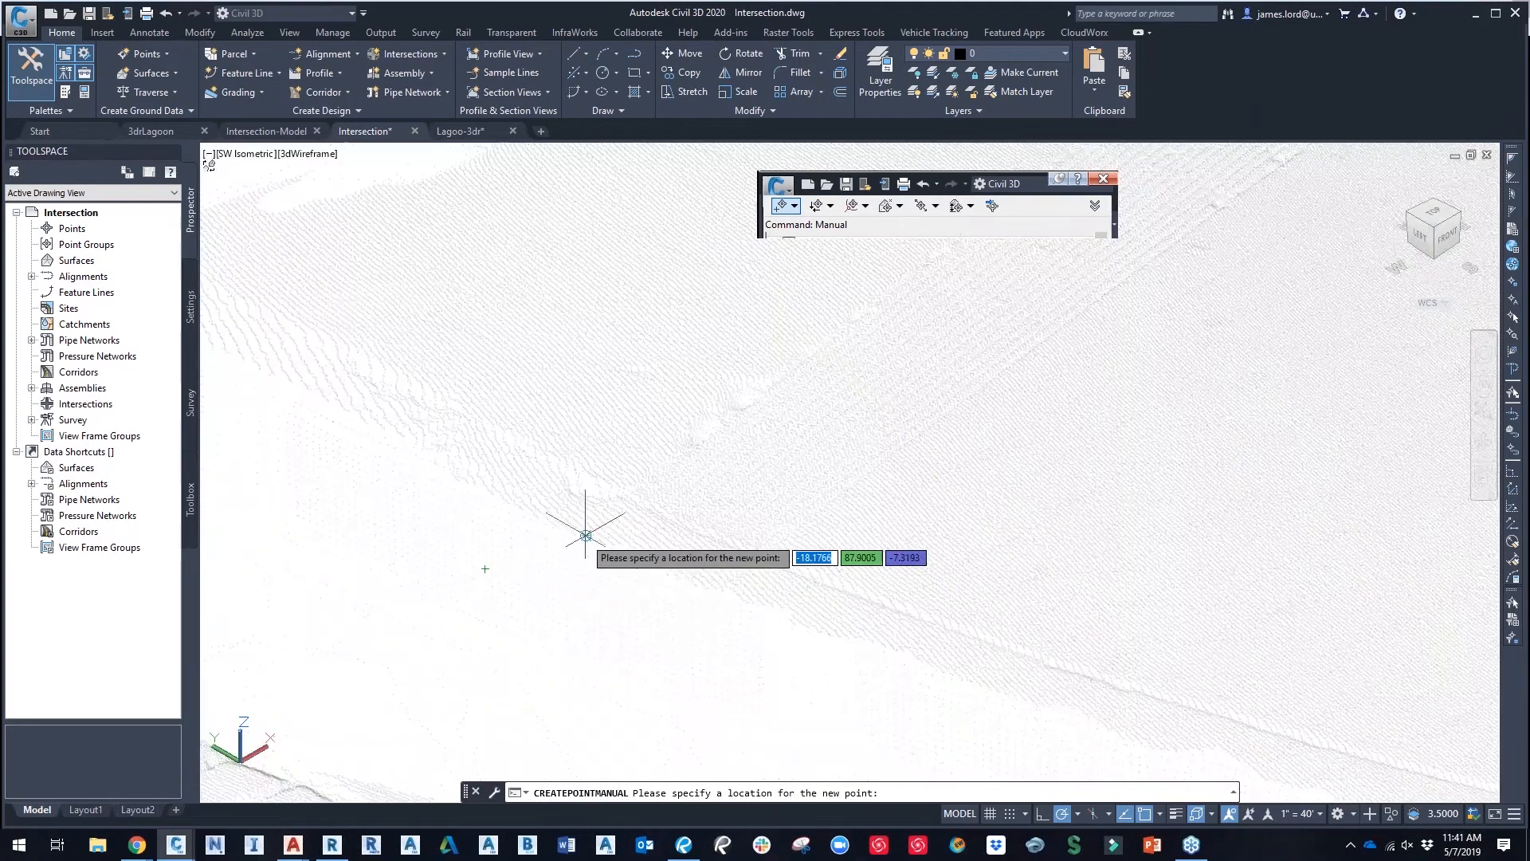
click(582, 537)
click(585, 535)
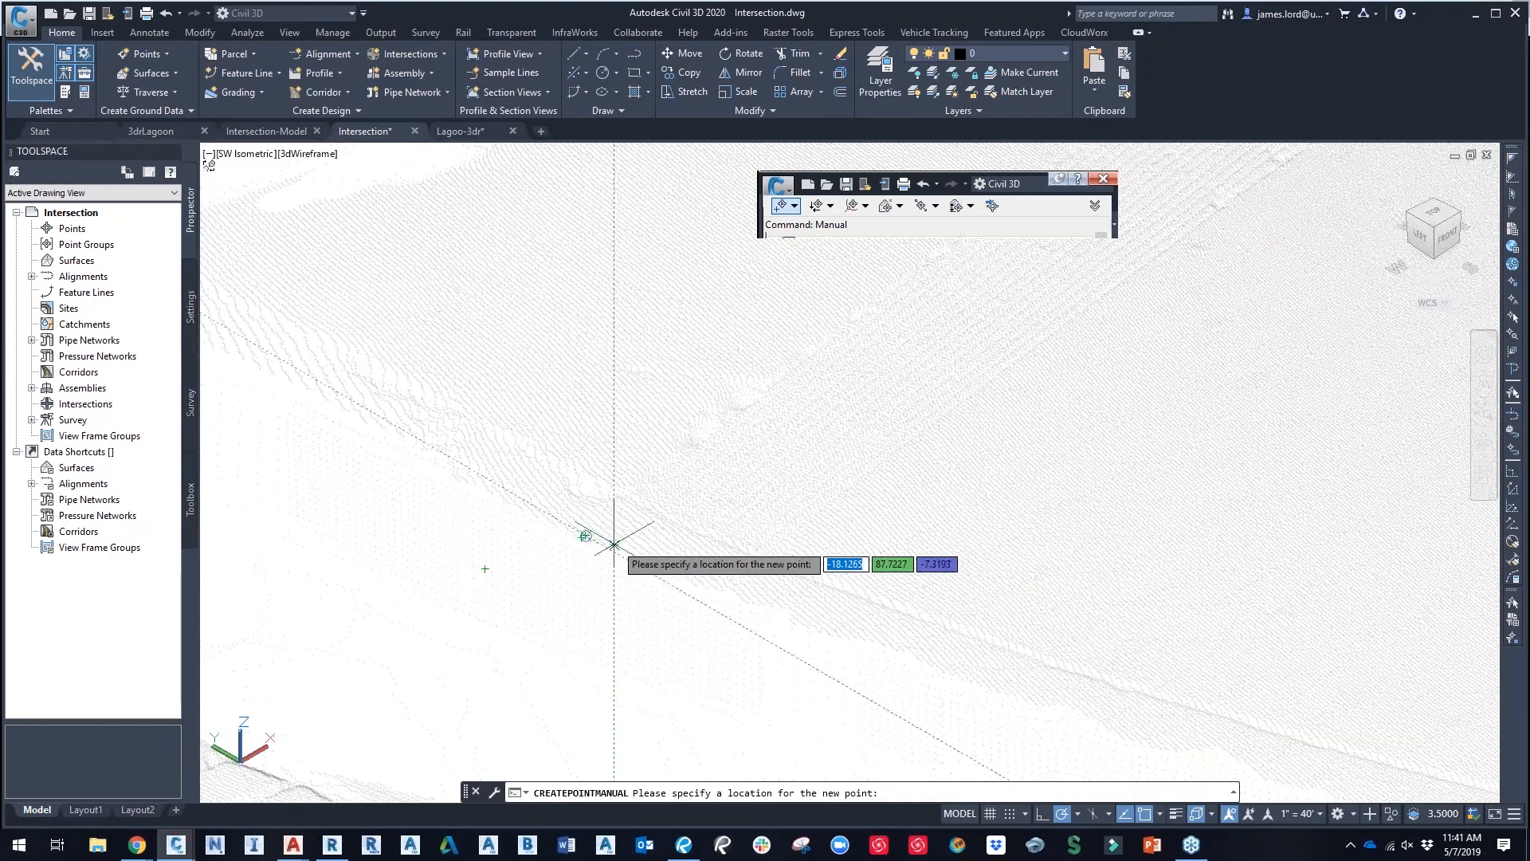
click(613, 545)
click(632, 538)
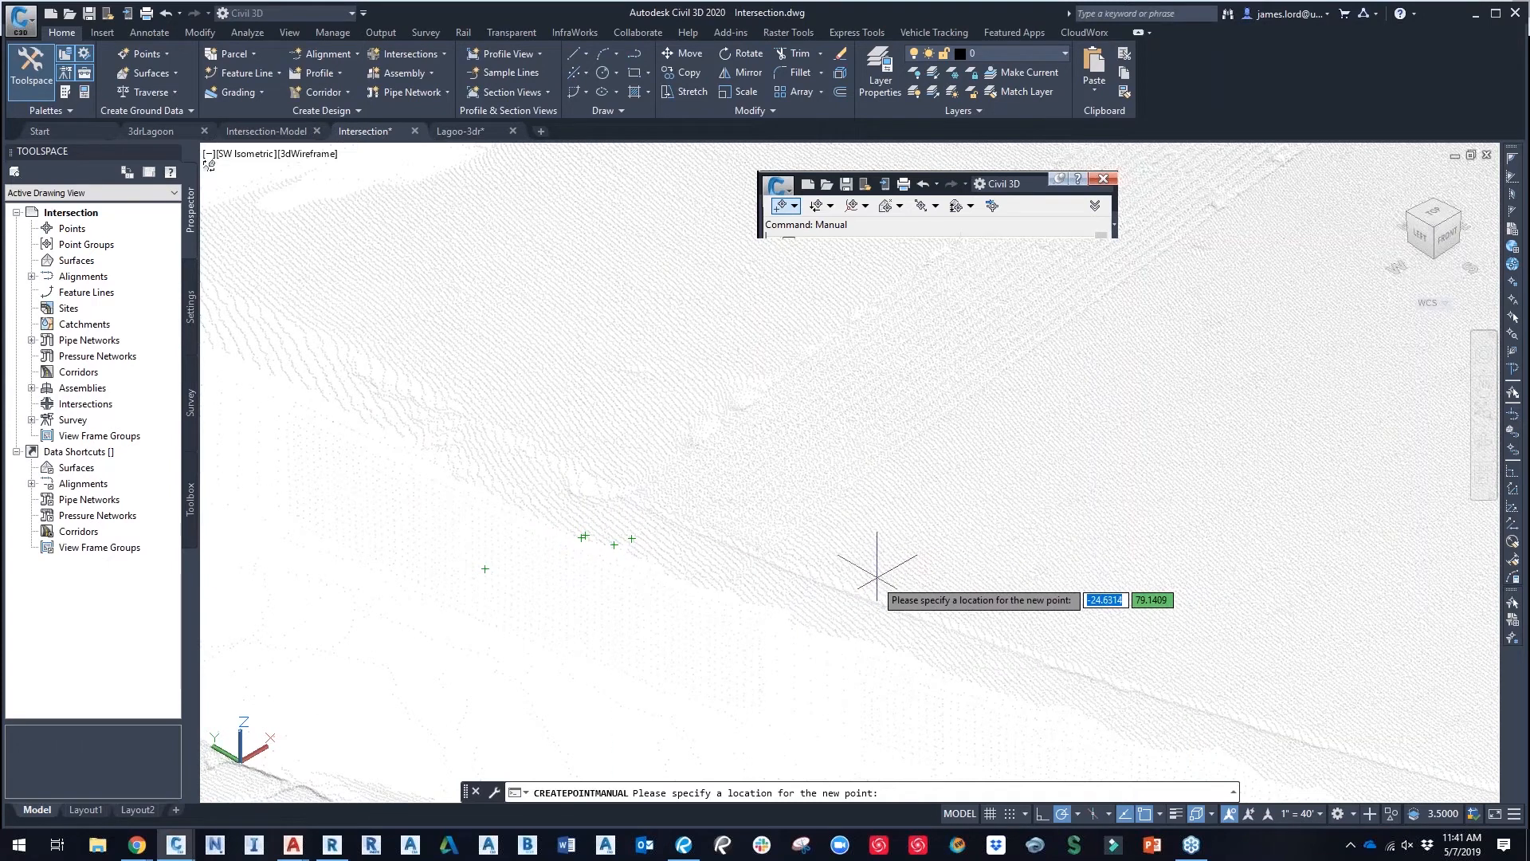
key(Escape)
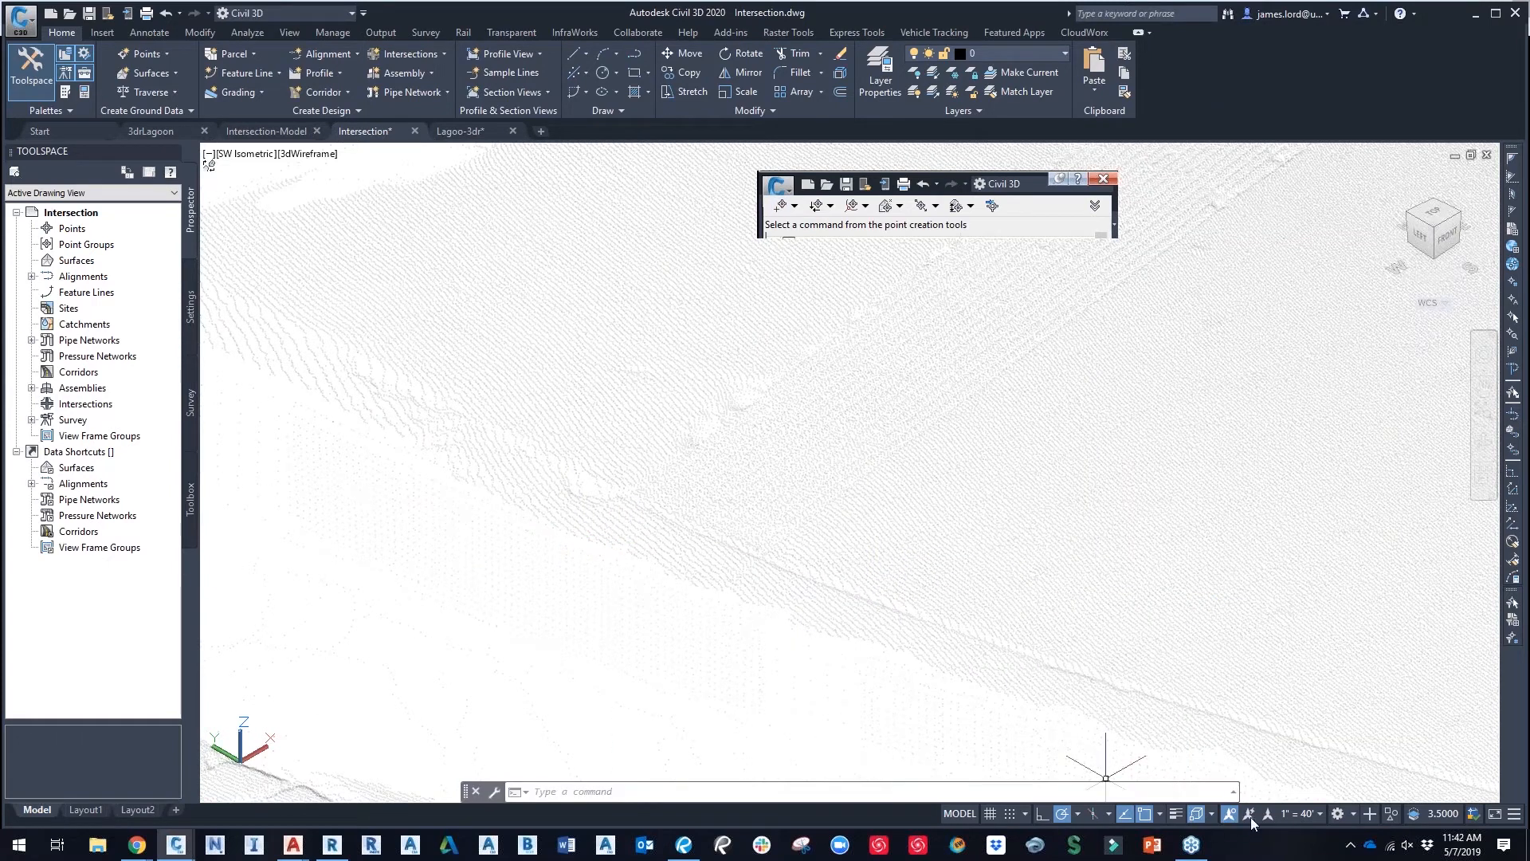
Step: Turn off the point cloud Node mode in the 3D object snap settings, keeping Edge, Corner and Perpendicular to edge enabled
click(1161, 814)
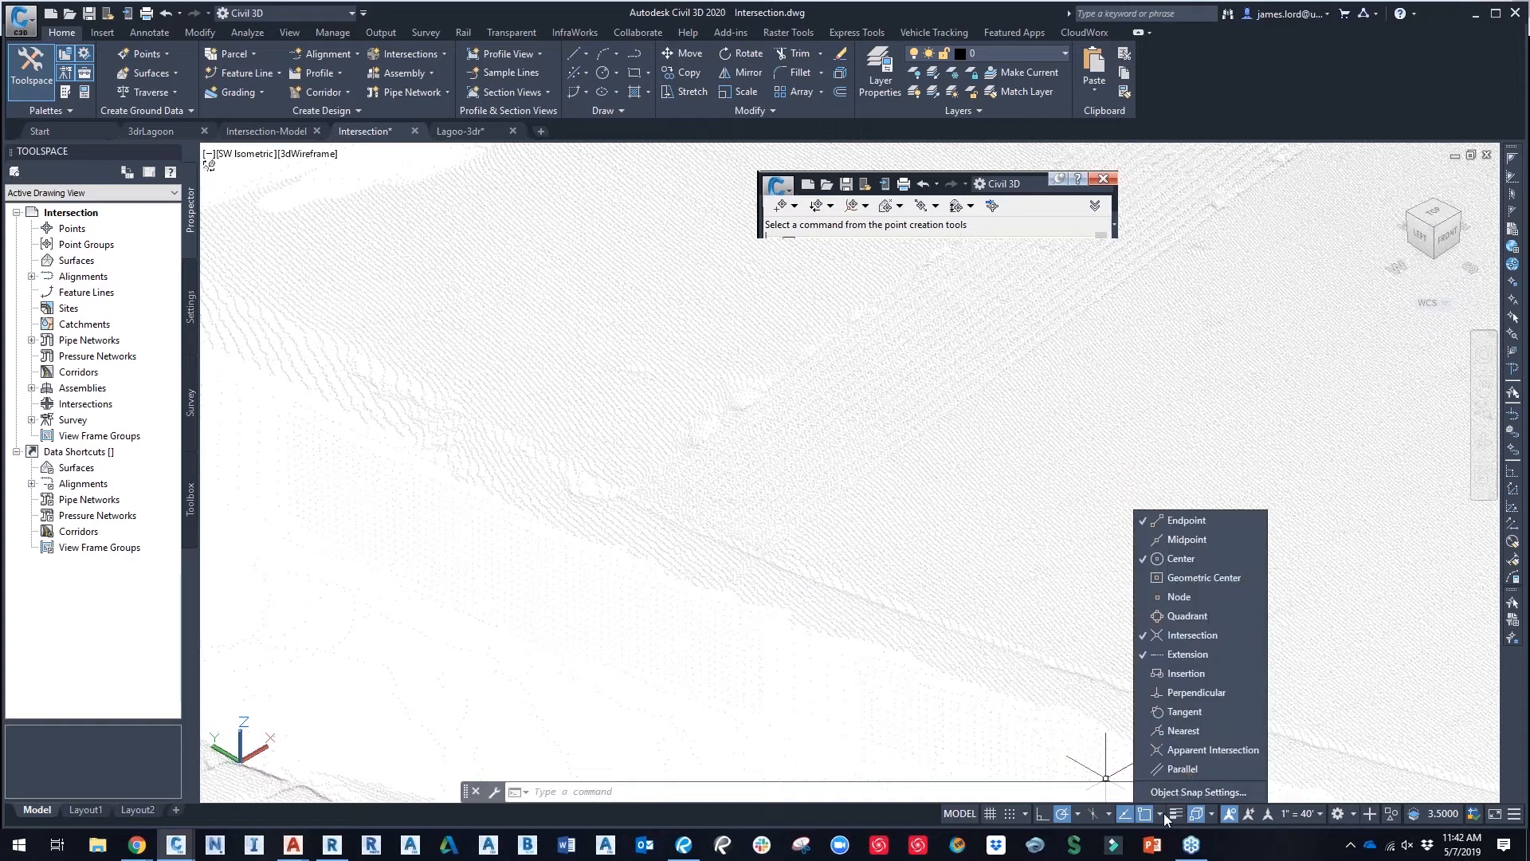
click(1227, 792)
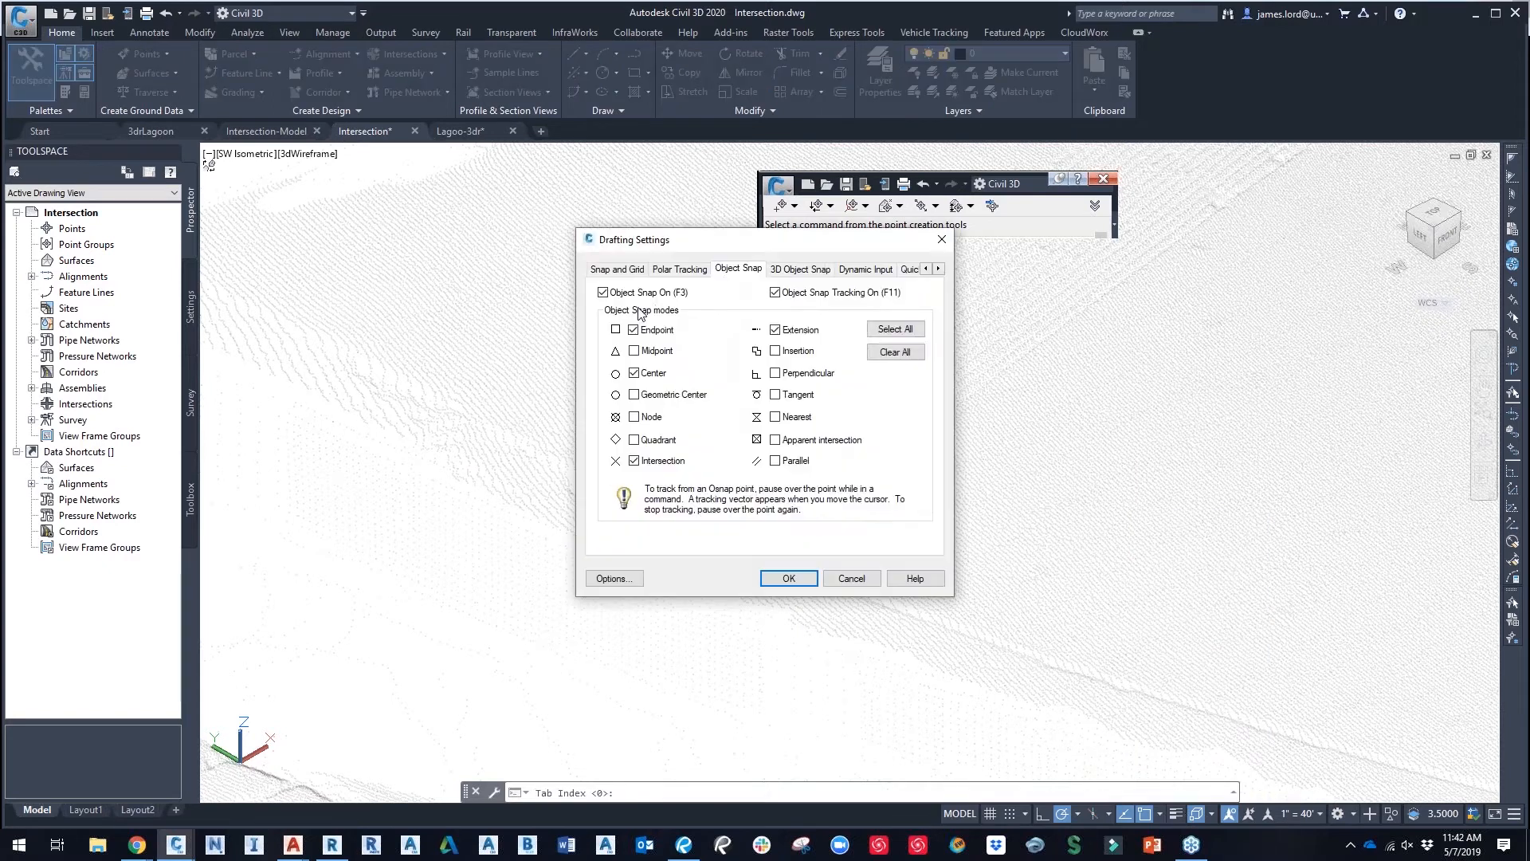
click(799, 268)
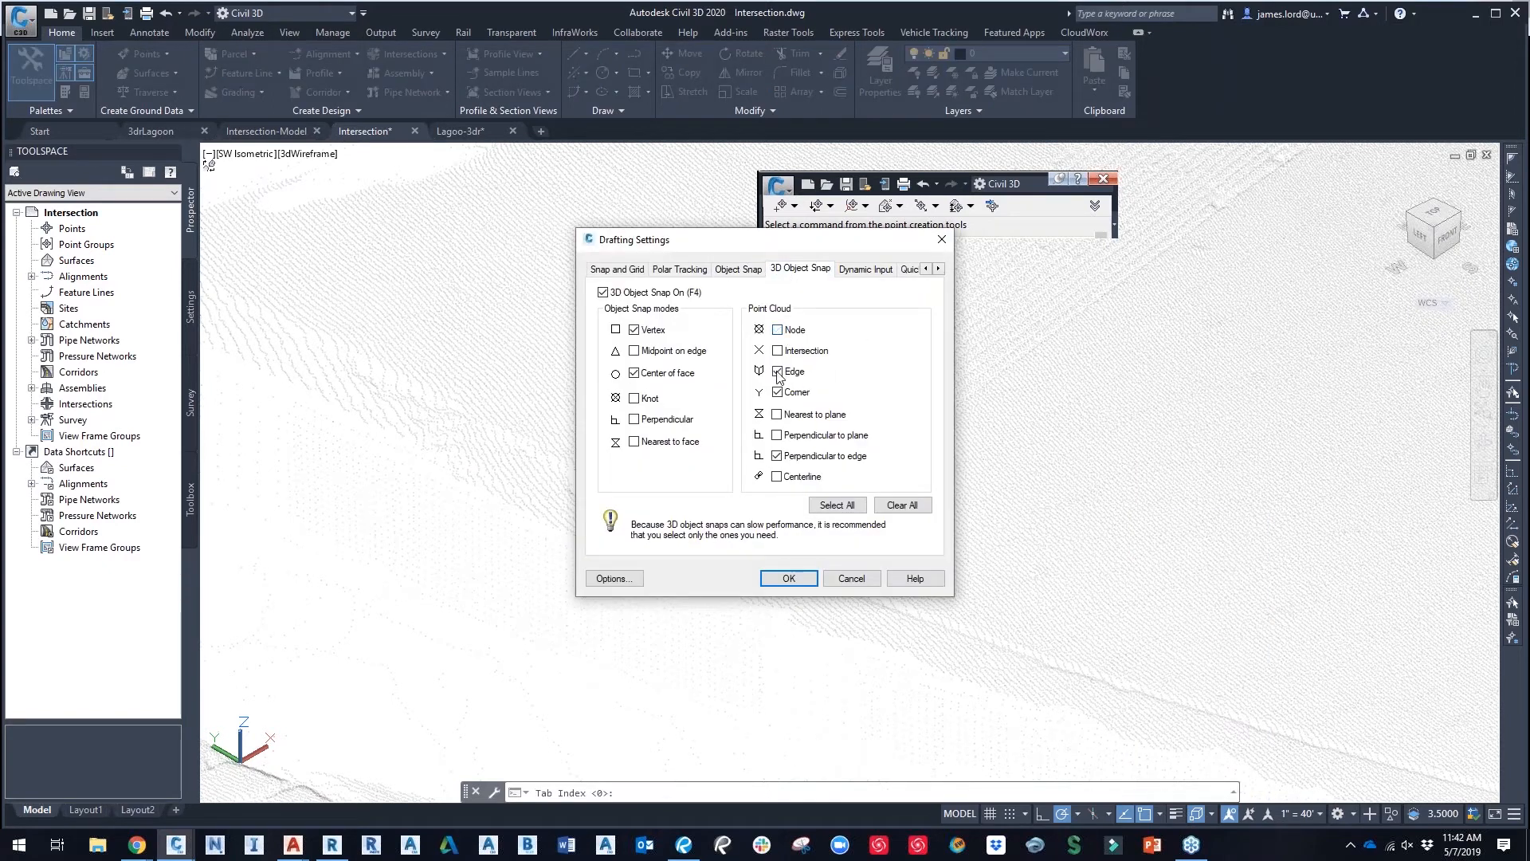
click(788, 574)
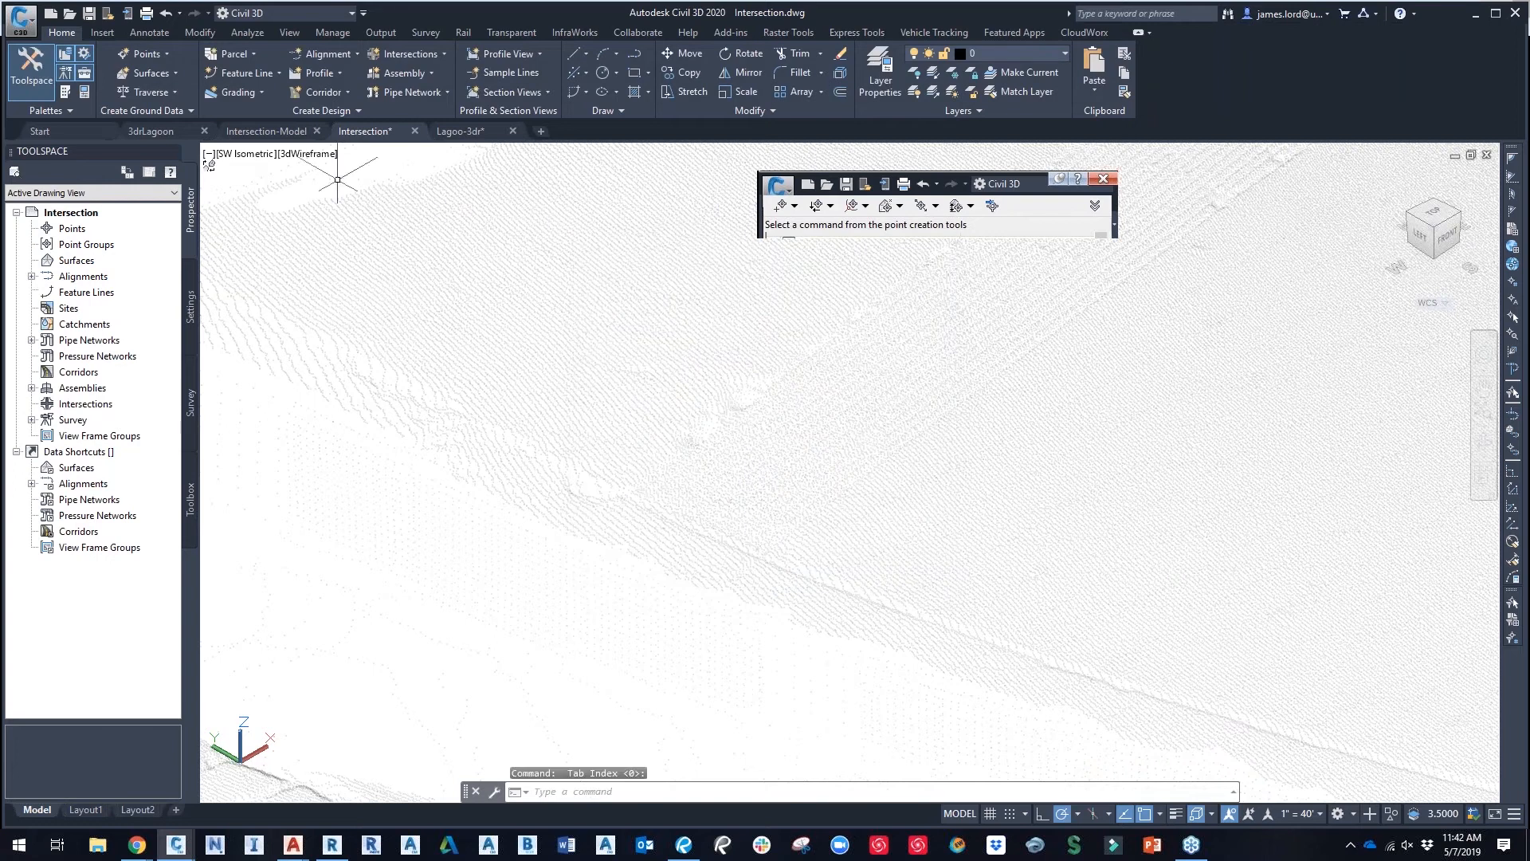
Step: Create a manual survey point snapped to the point cloud's curb edge with the default description and snapped elevation, then close the Point Creation Tools
click(795, 206)
click(796, 219)
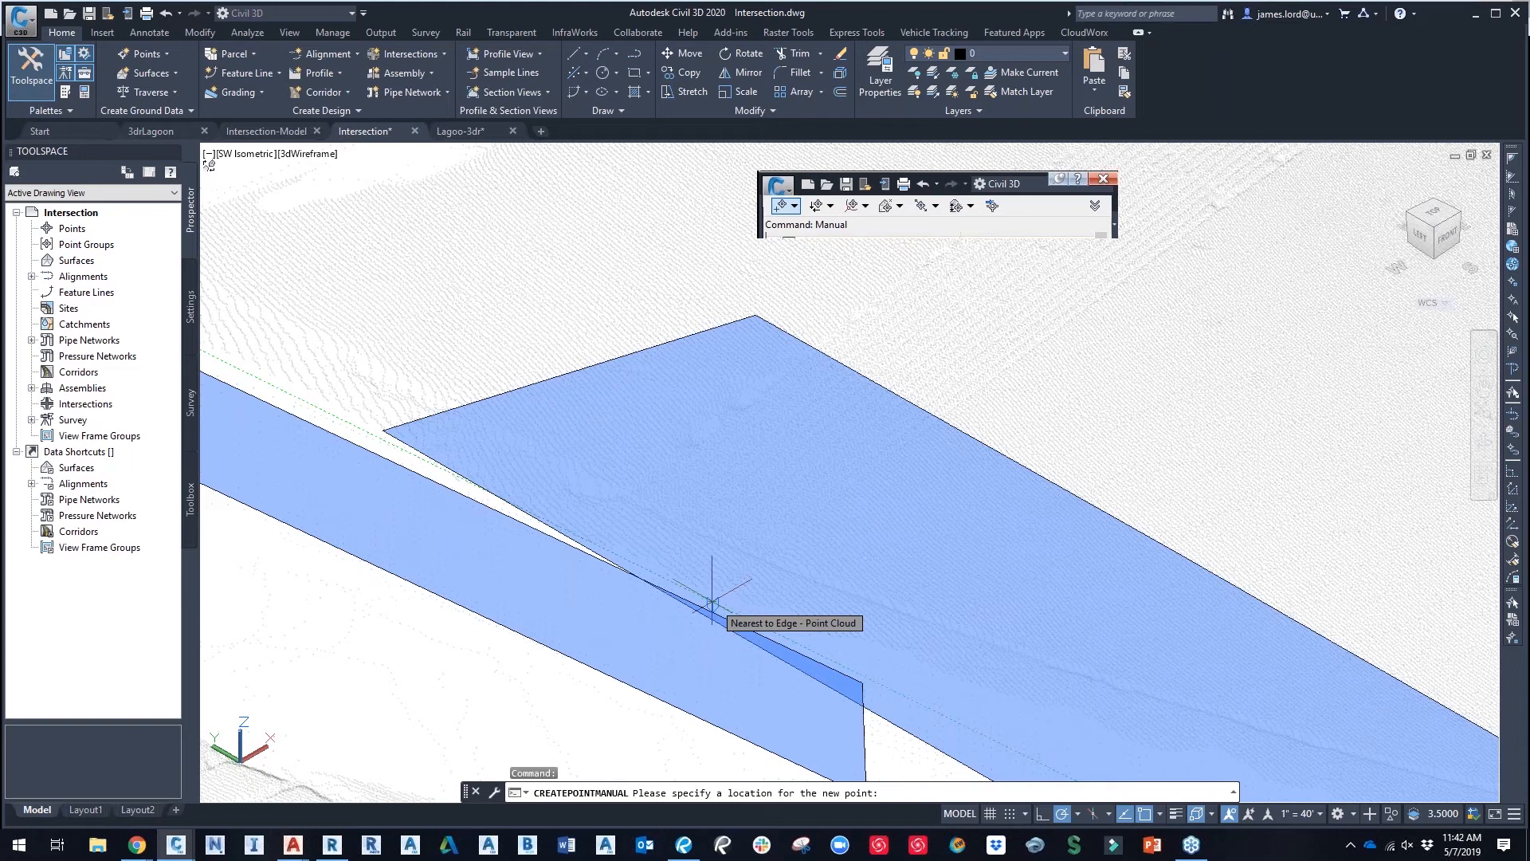
click(713, 599)
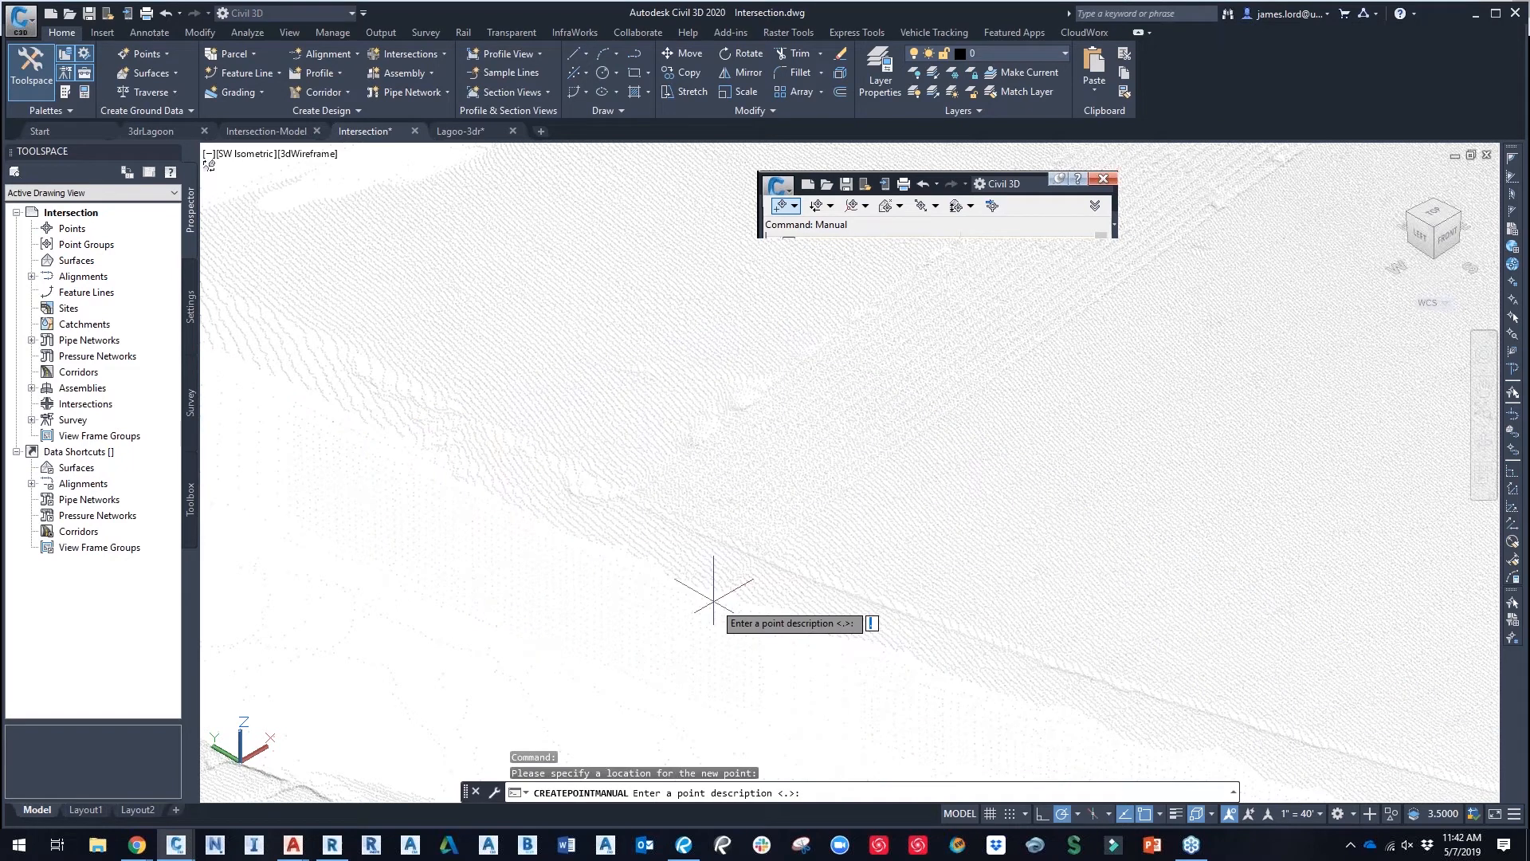
key(Return)
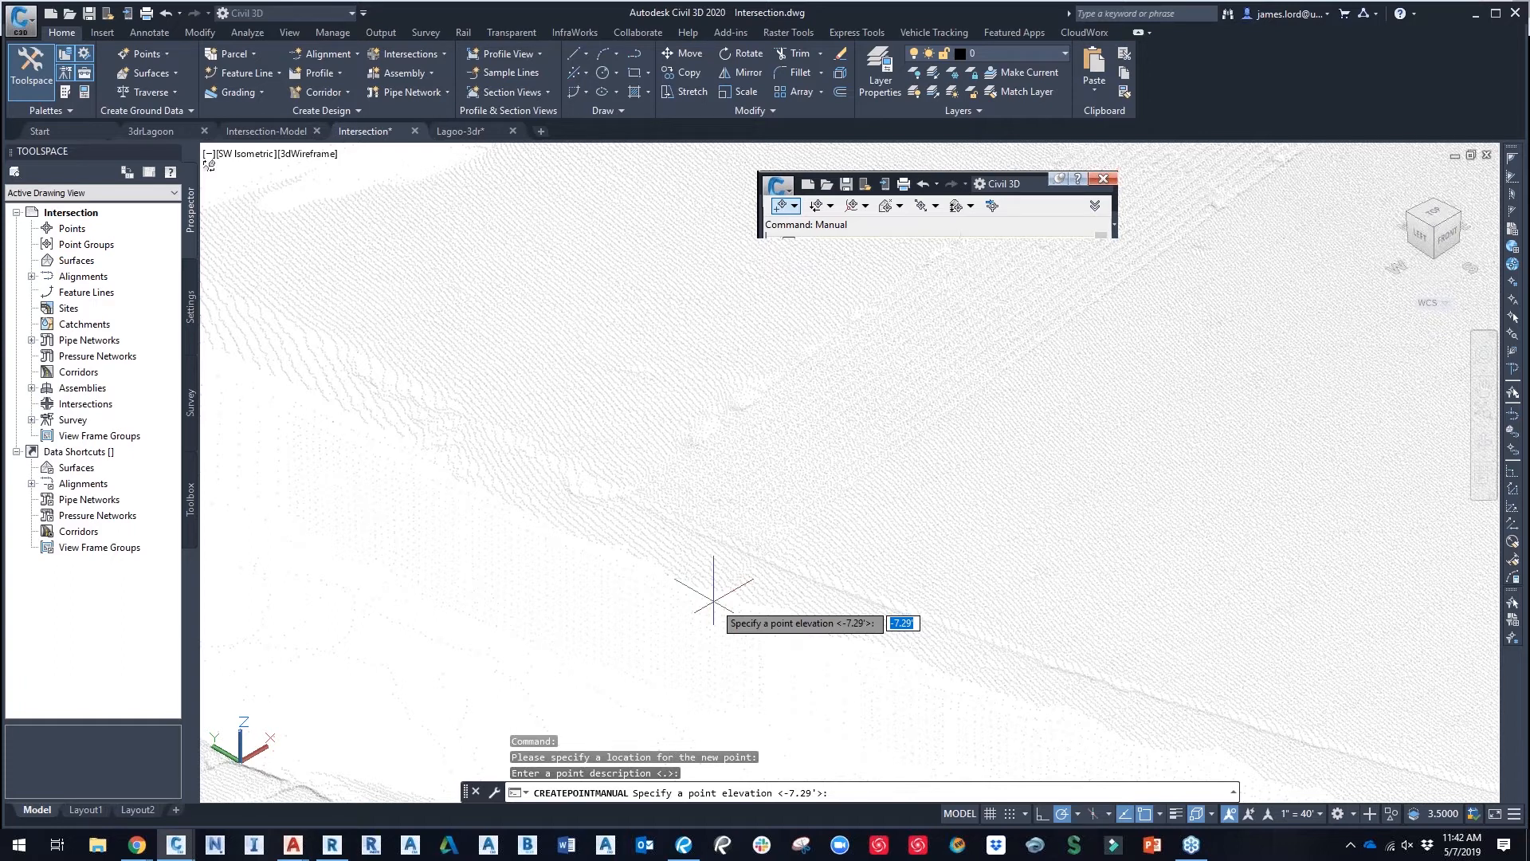
key(Return)
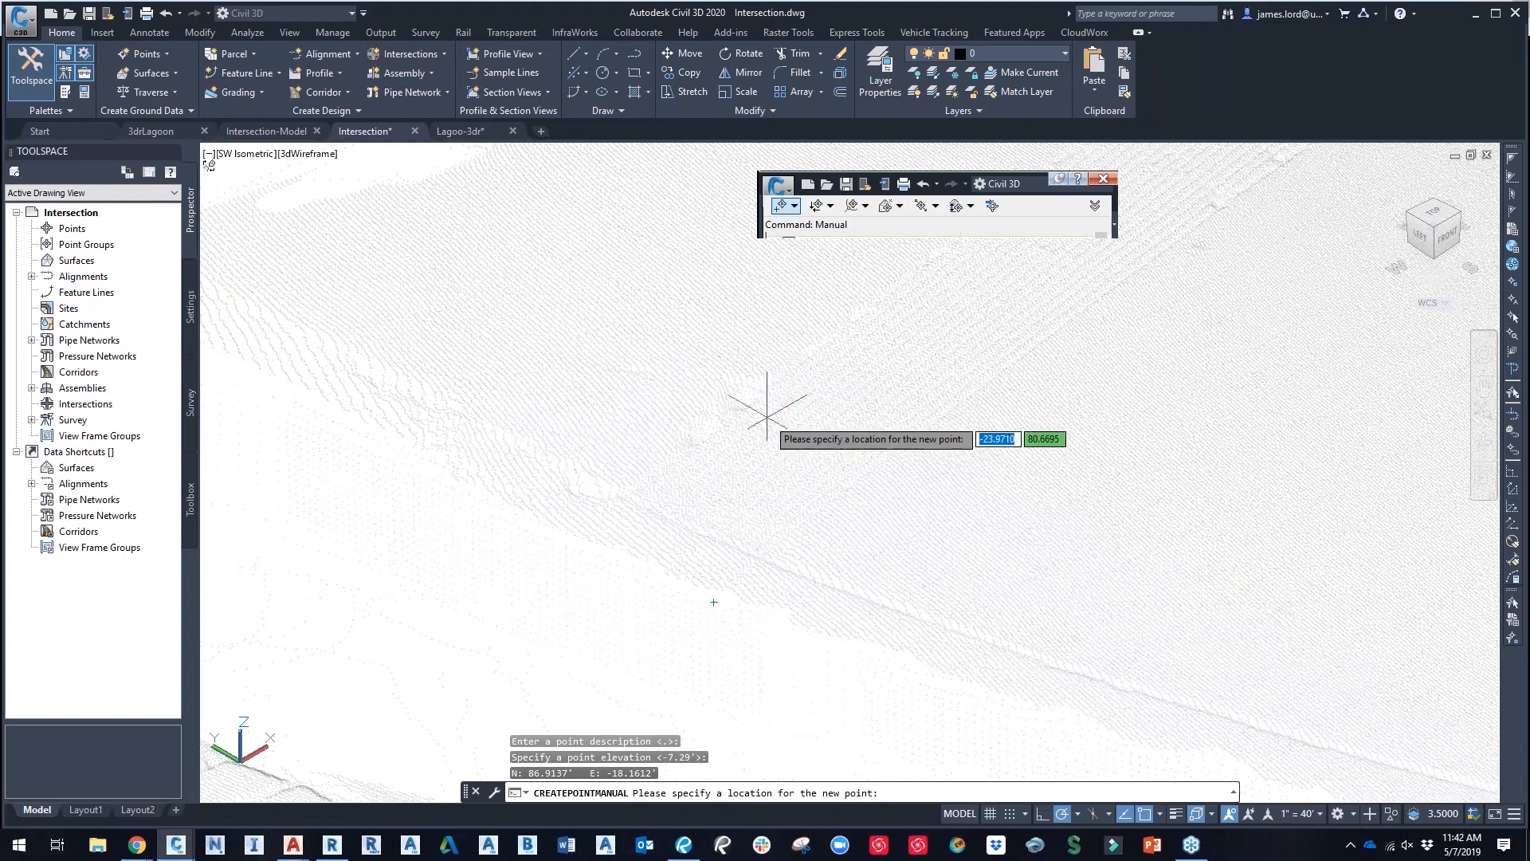
key(Escape)
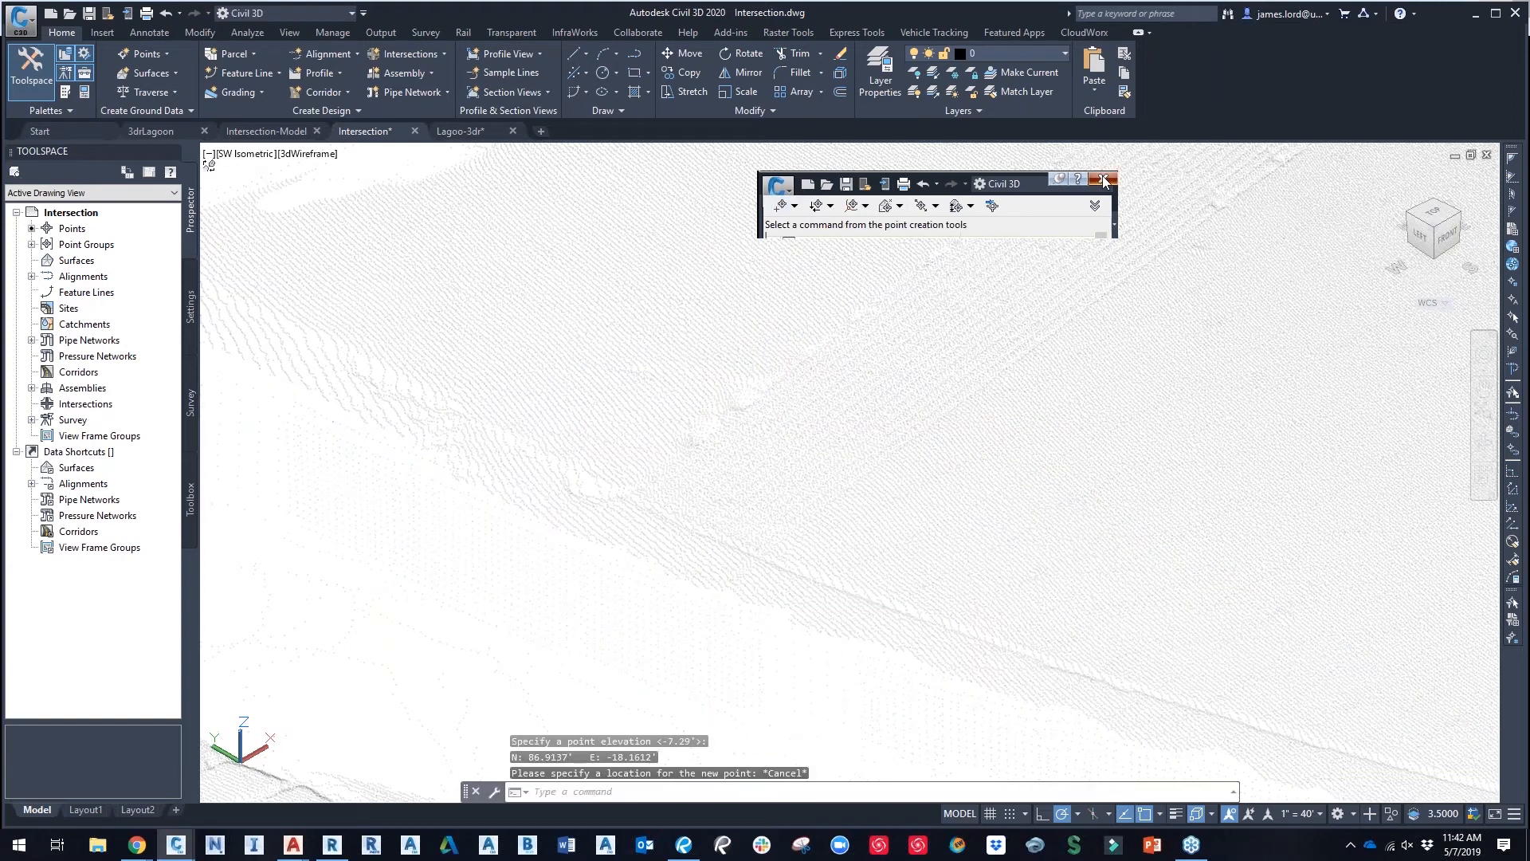
click(1102, 177)
Step: Start a new feature line in Site 1 using the Basic Feature Line style, with the style's lineweight set to 0.90 mm
click(255, 71)
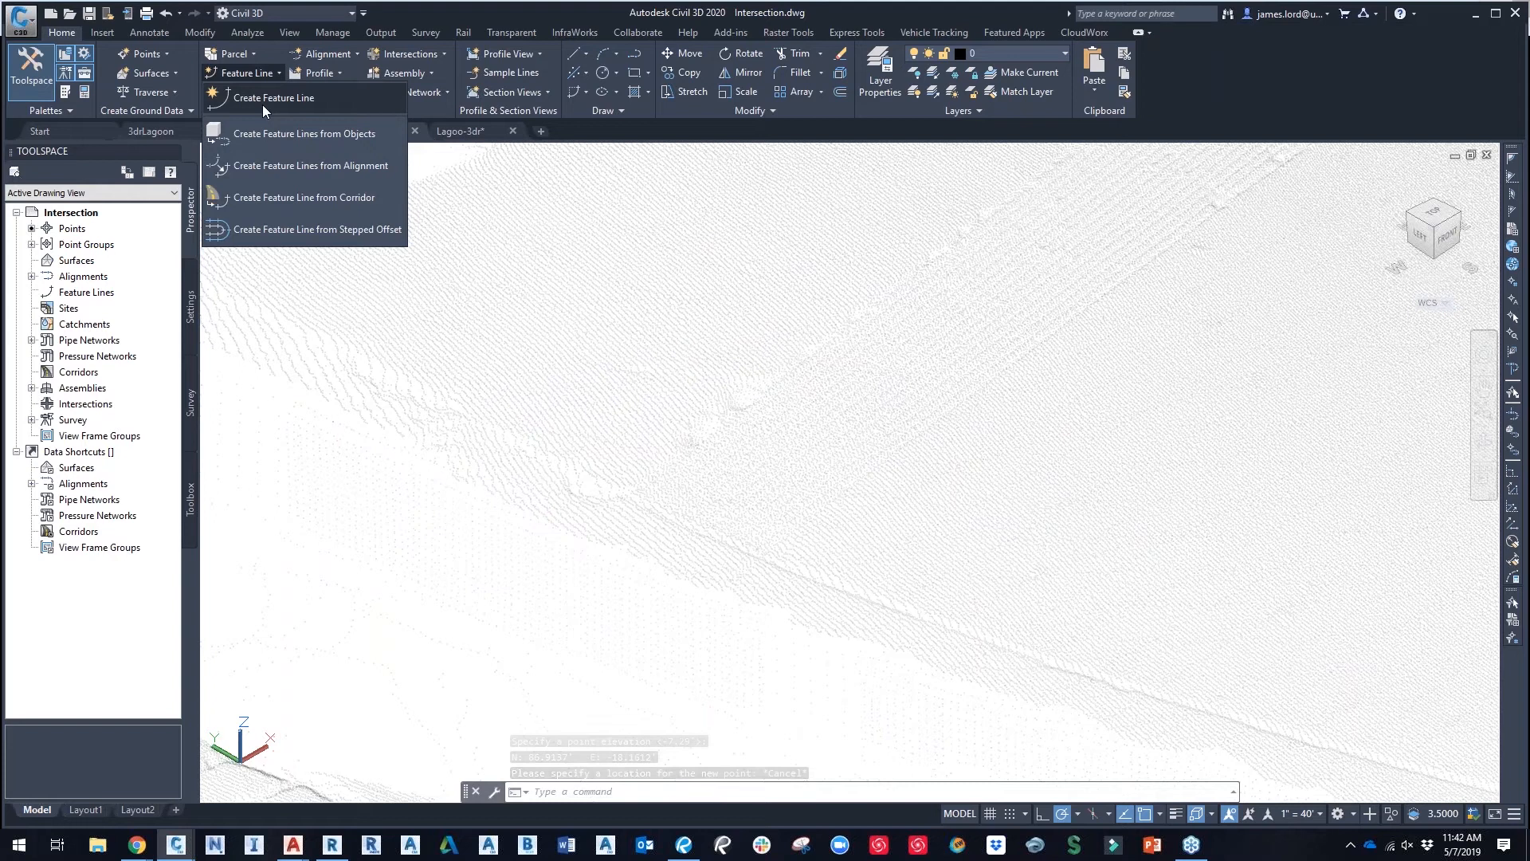
click(263, 106)
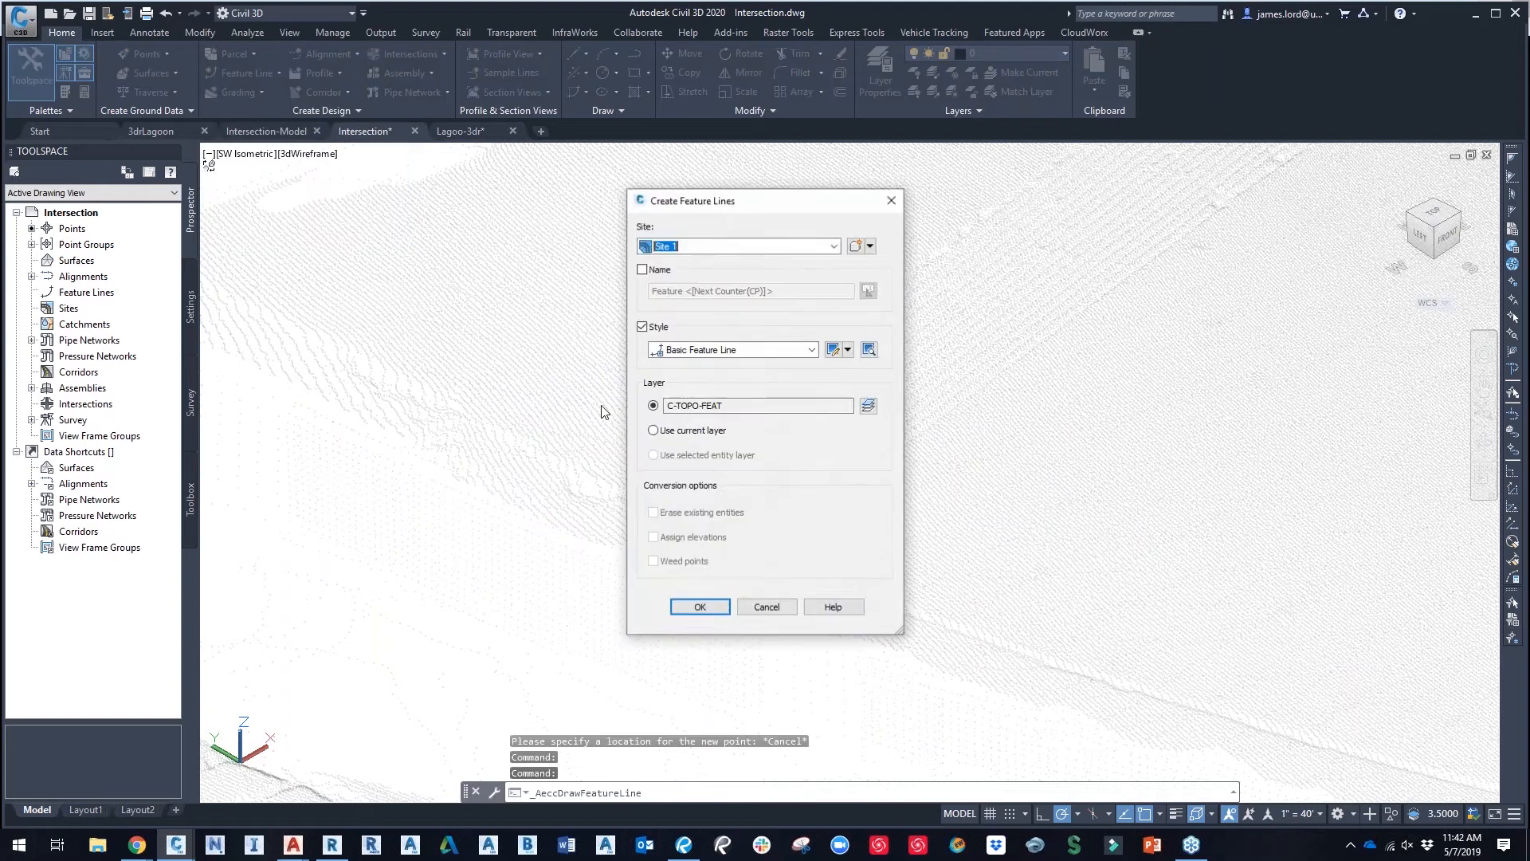
click(832, 349)
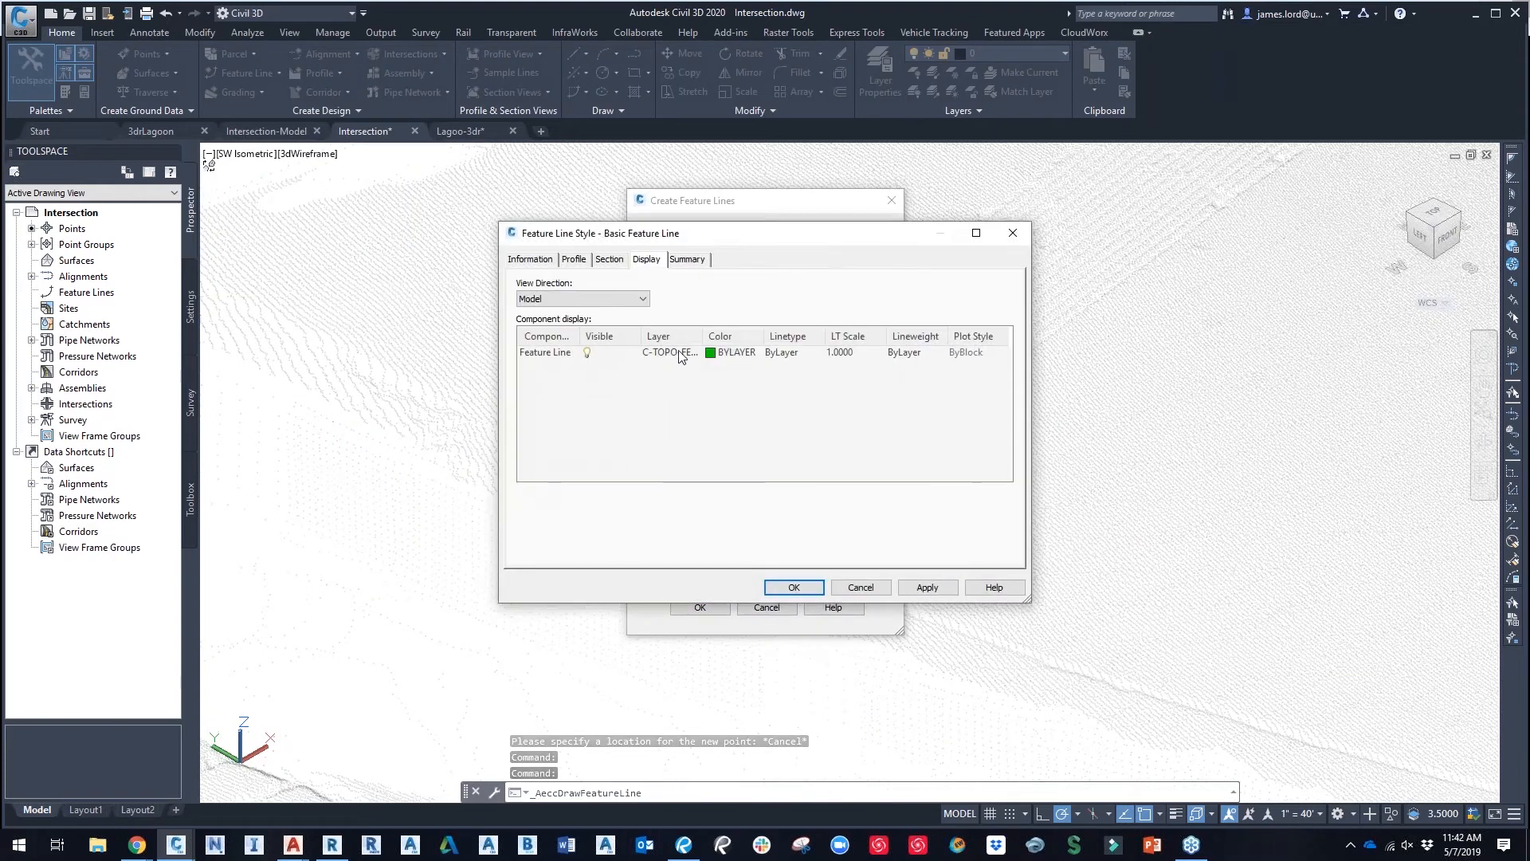
click(903, 352)
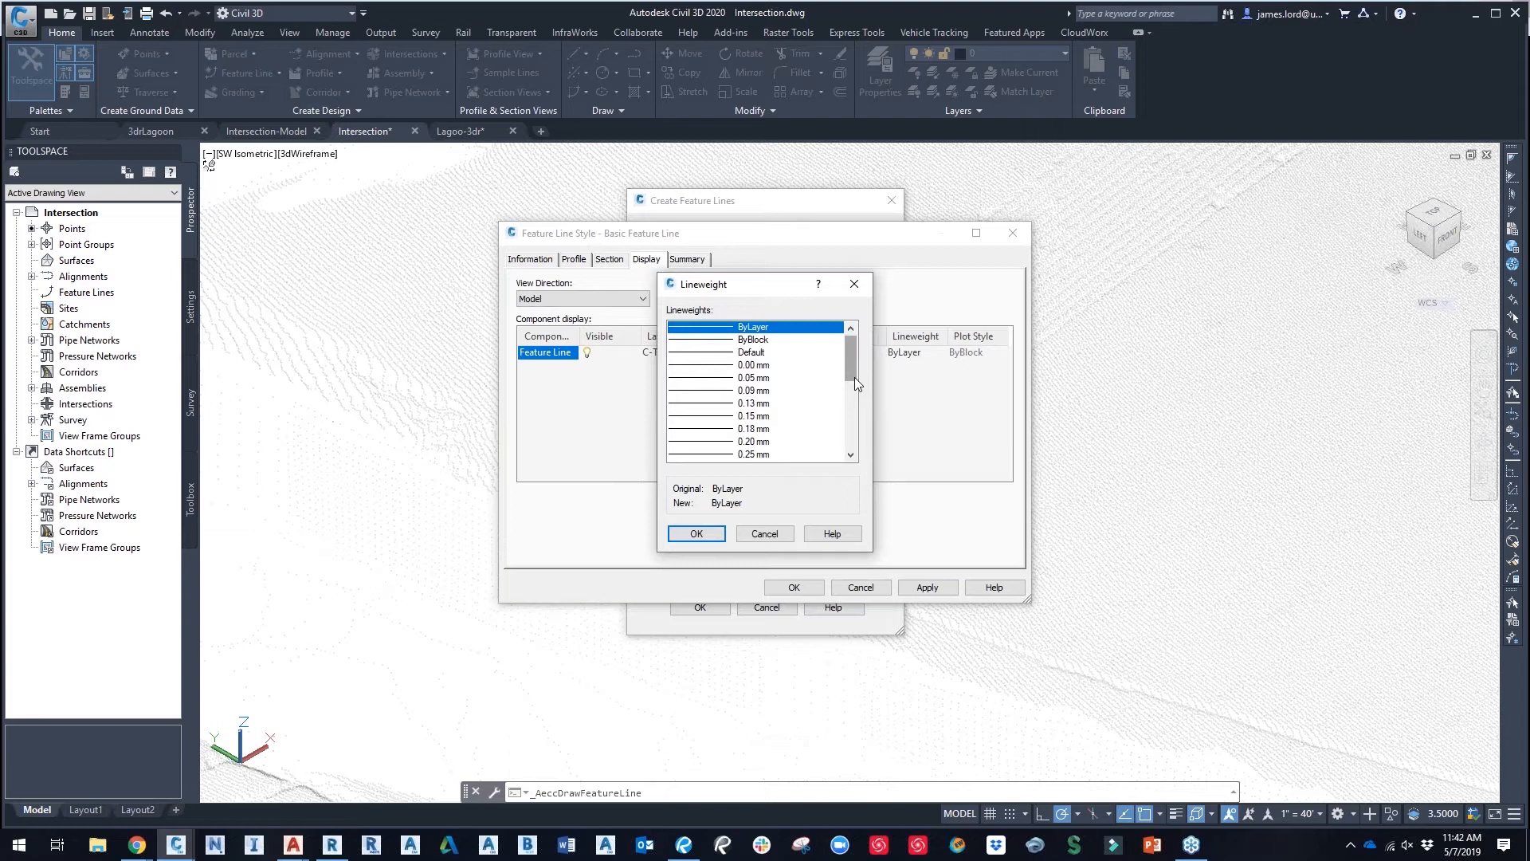
drag(854, 376, 851, 414)
click(753, 429)
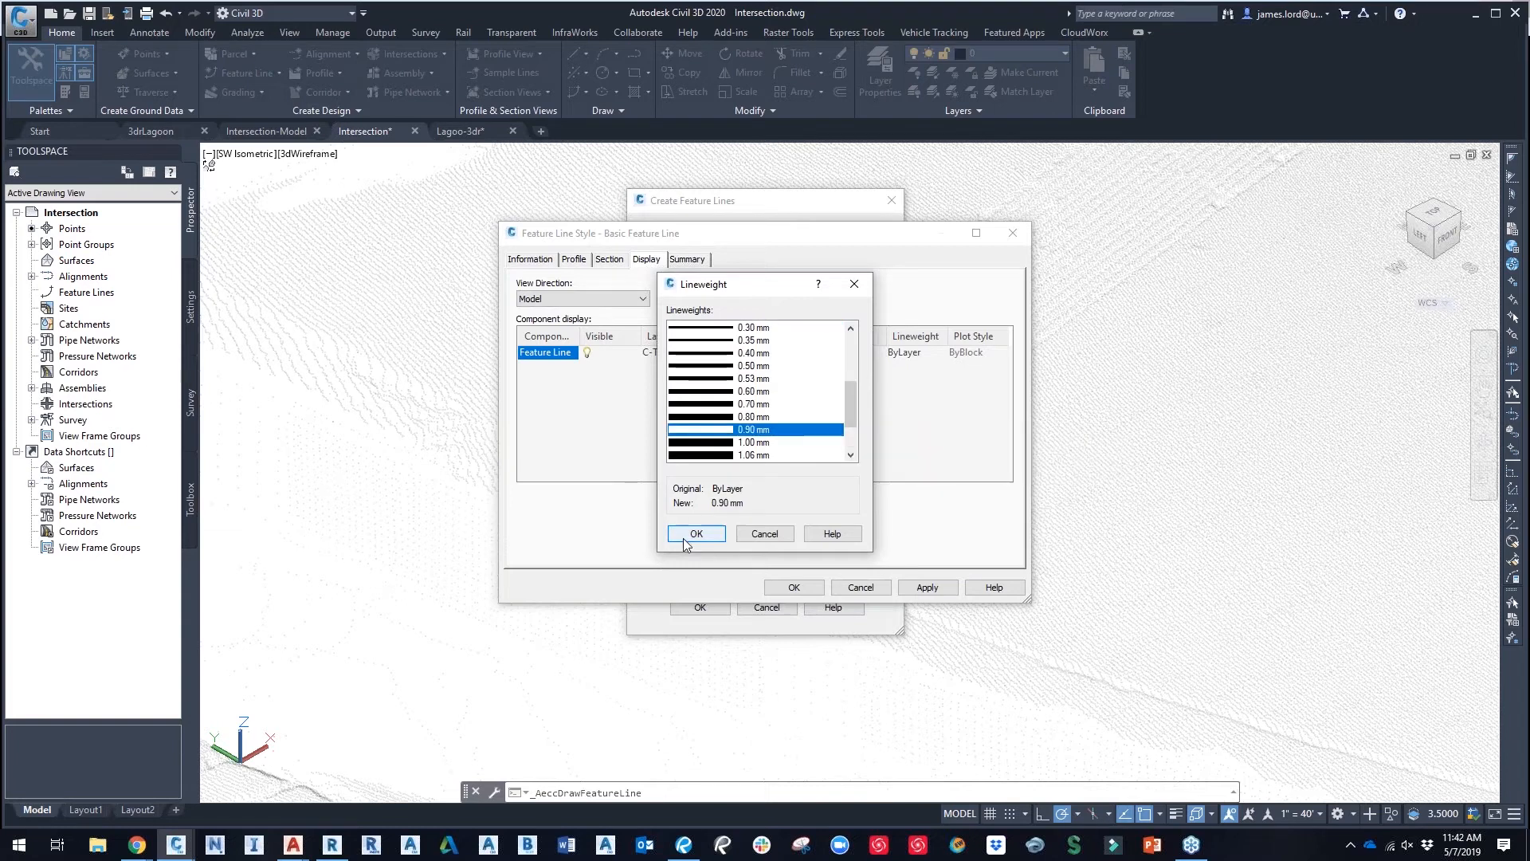
click(695, 533)
click(794, 587)
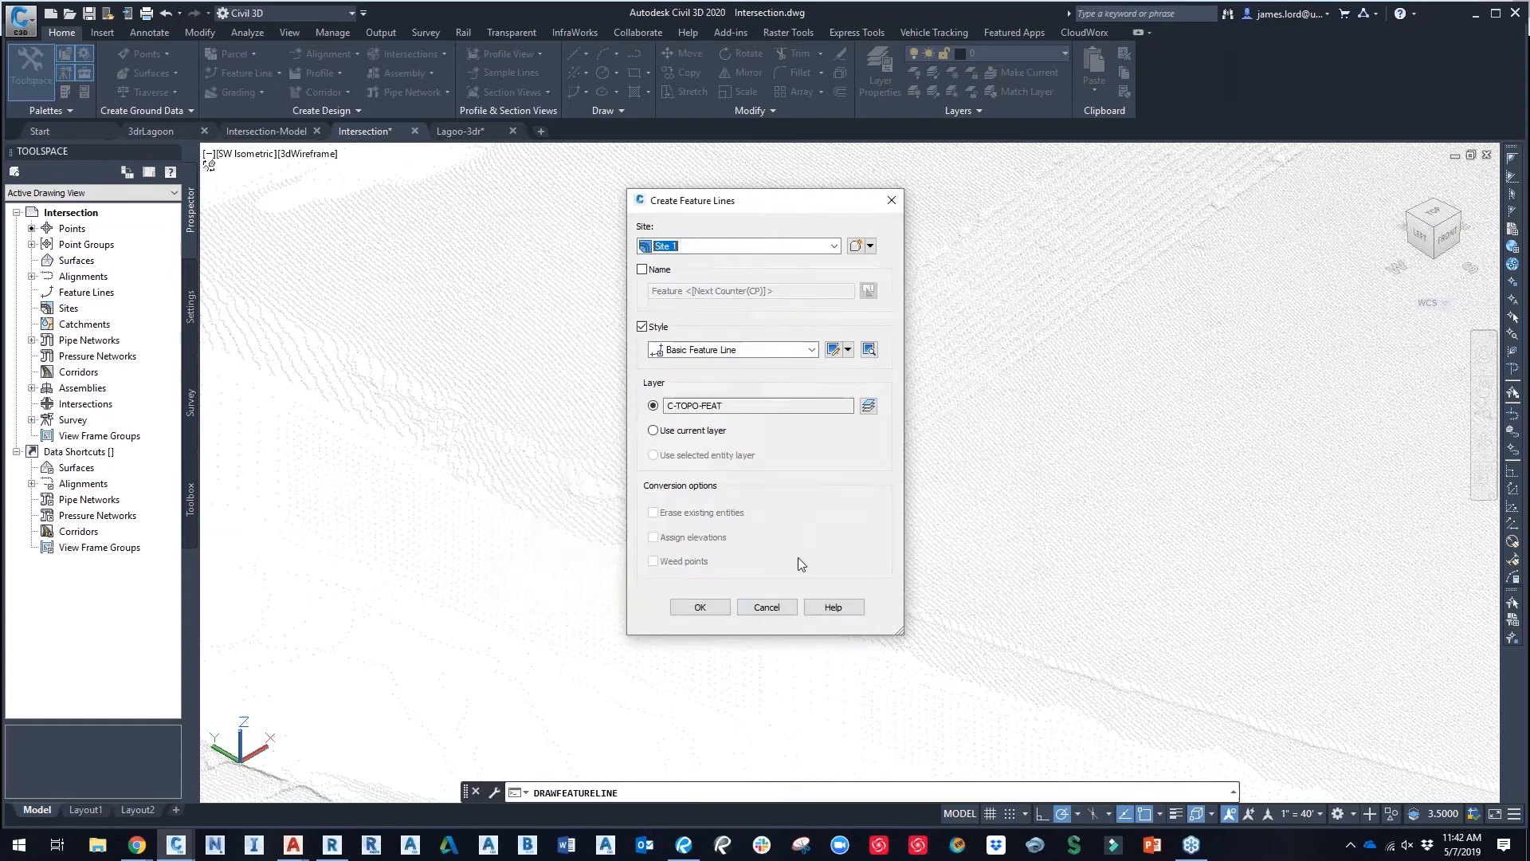
click(691, 605)
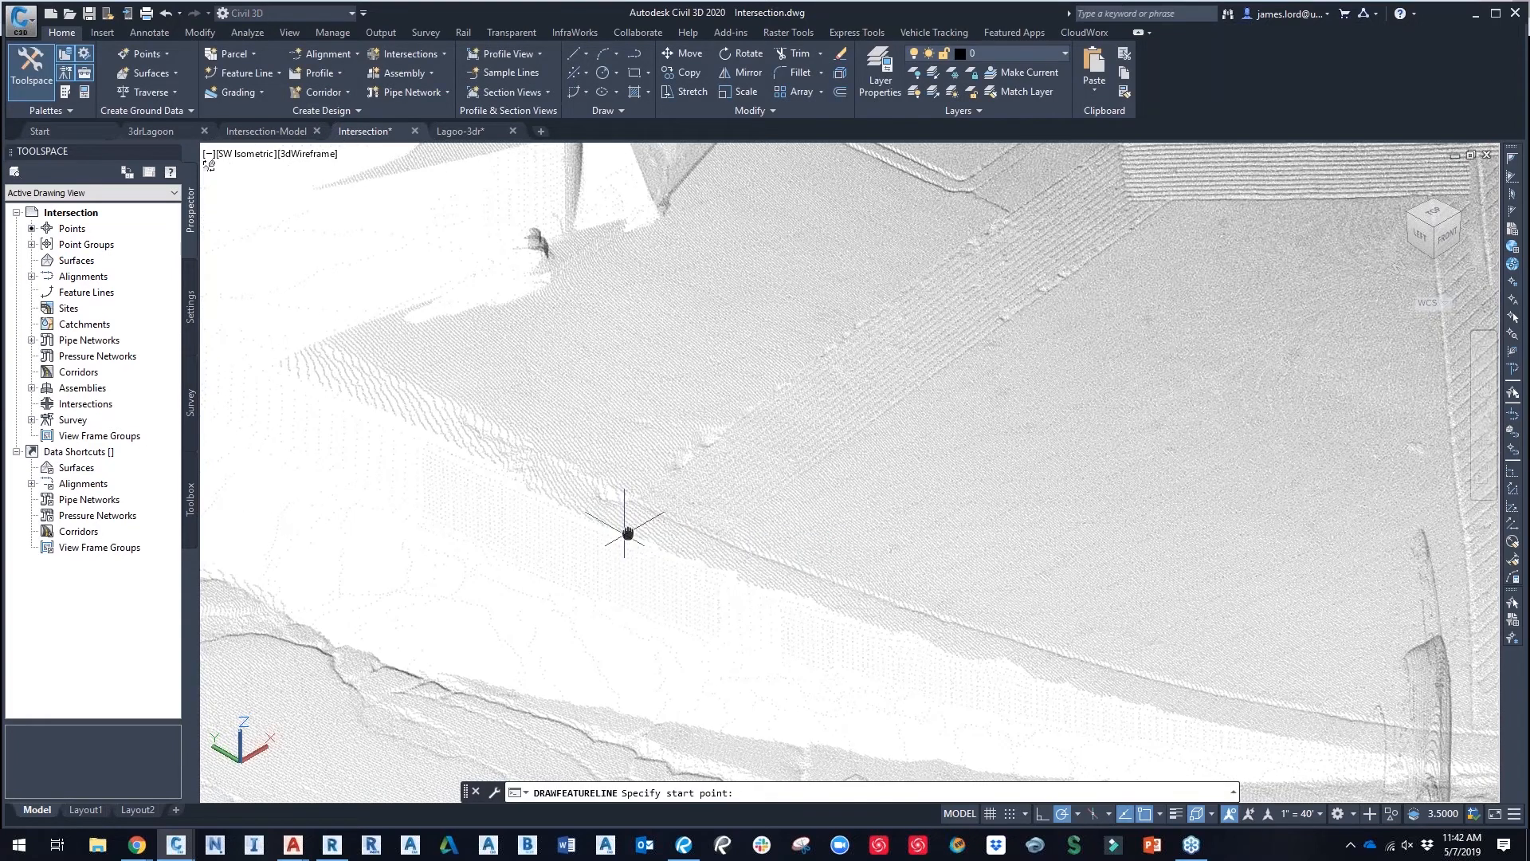
Step: Check the 3D object snap modes and draw the feature line's first straight segment along the curb edge, accepting the snapped elevations
scroll(608, 366, up, 2)
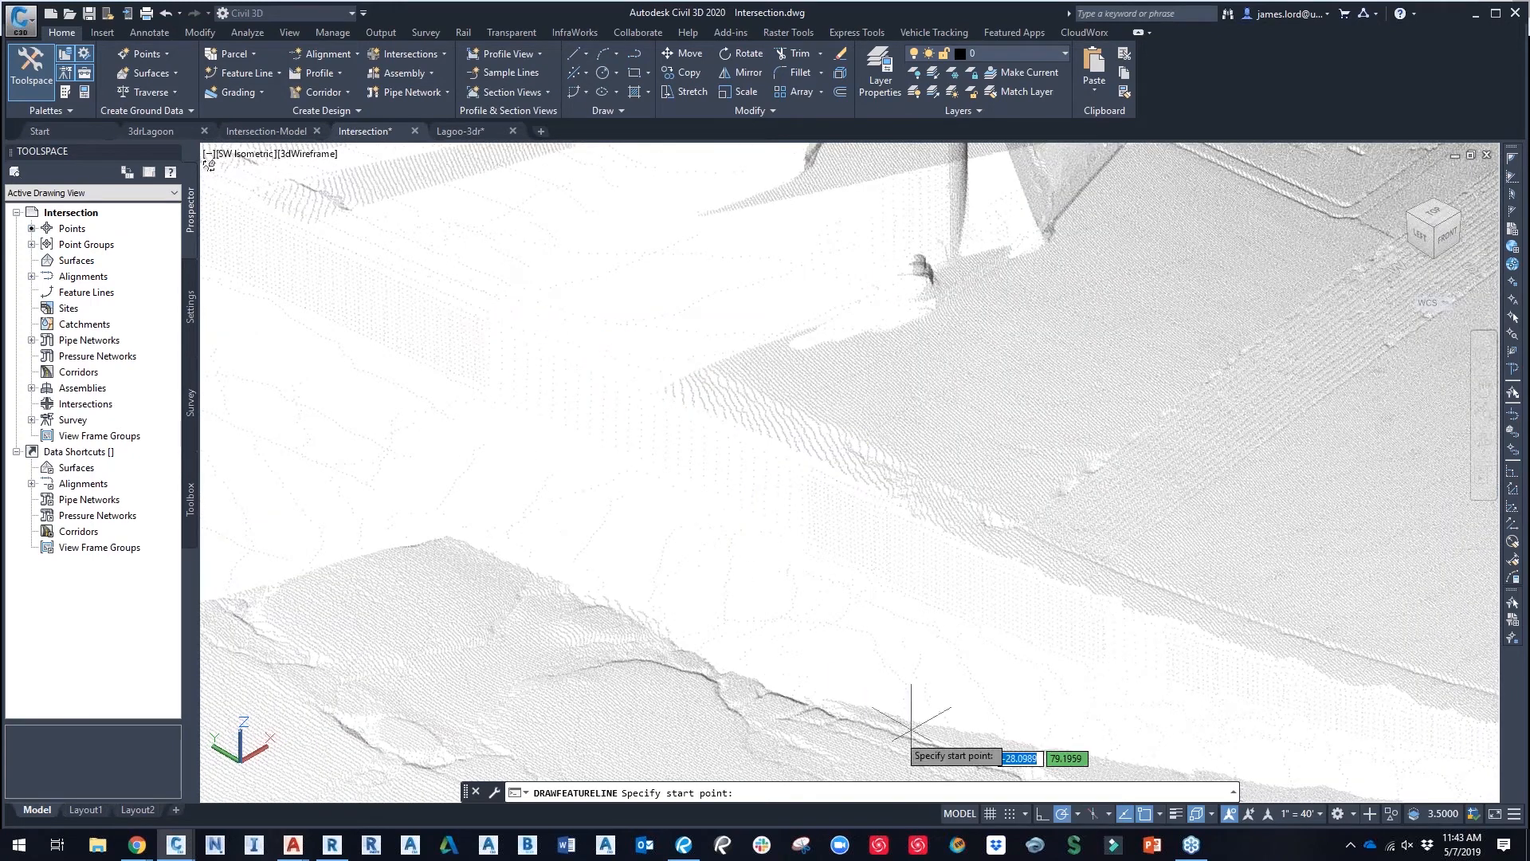
click(1160, 814)
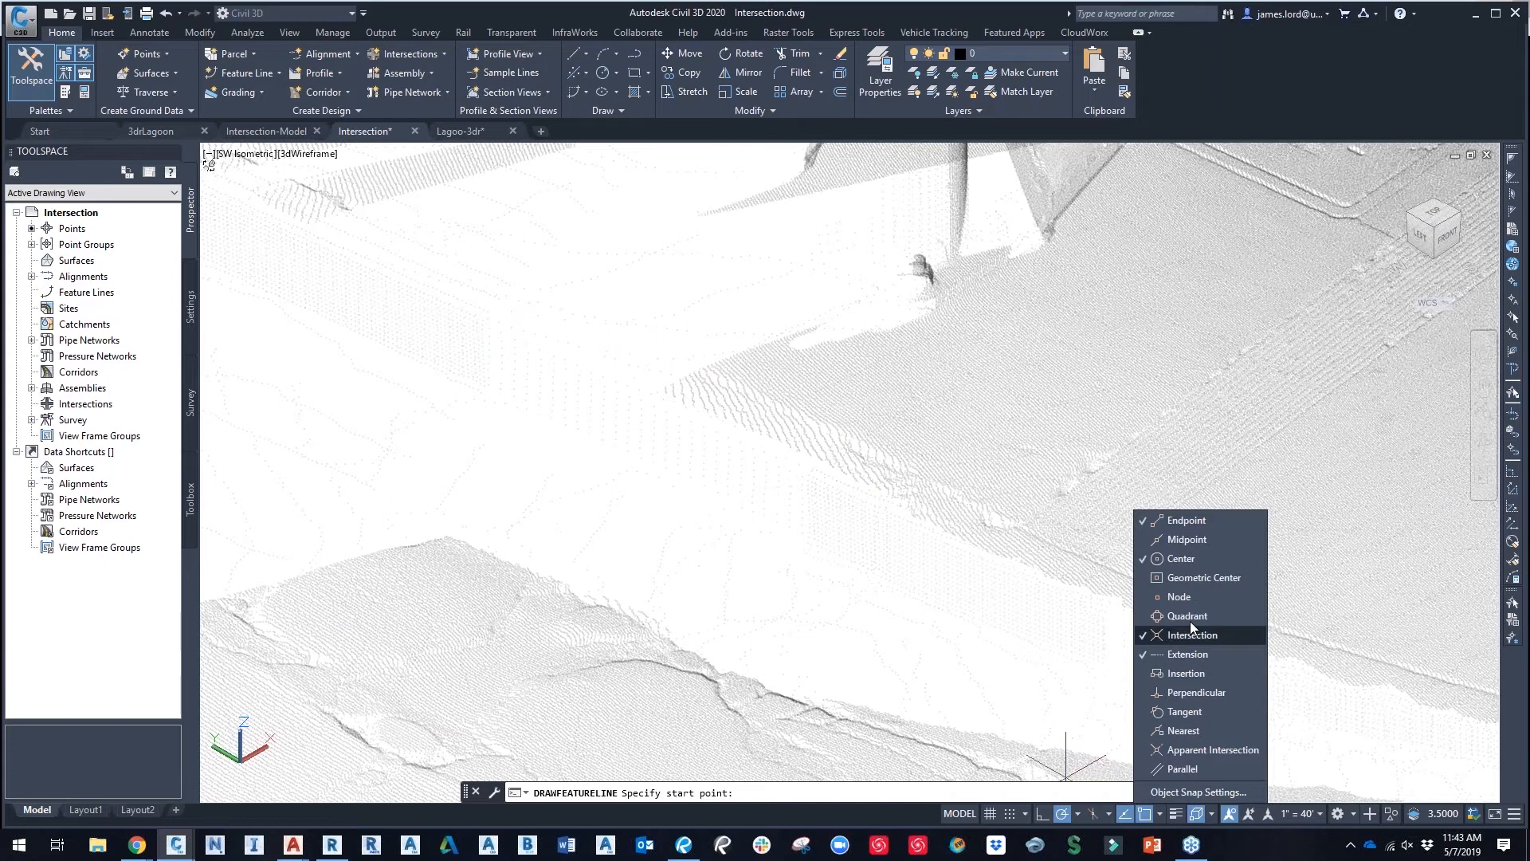
click(1198, 791)
click(802, 270)
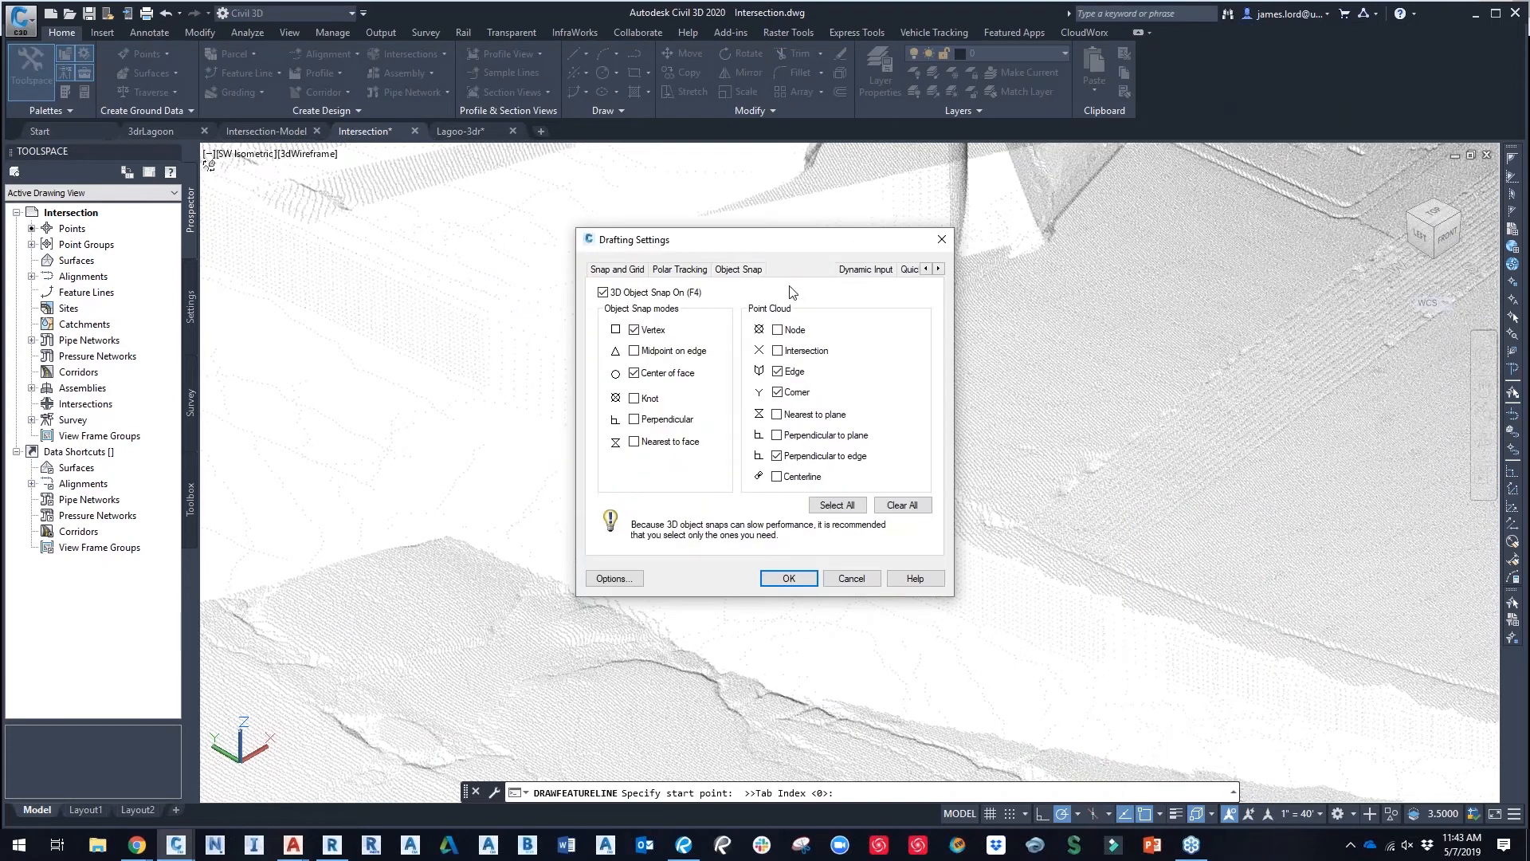
click(785, 578)
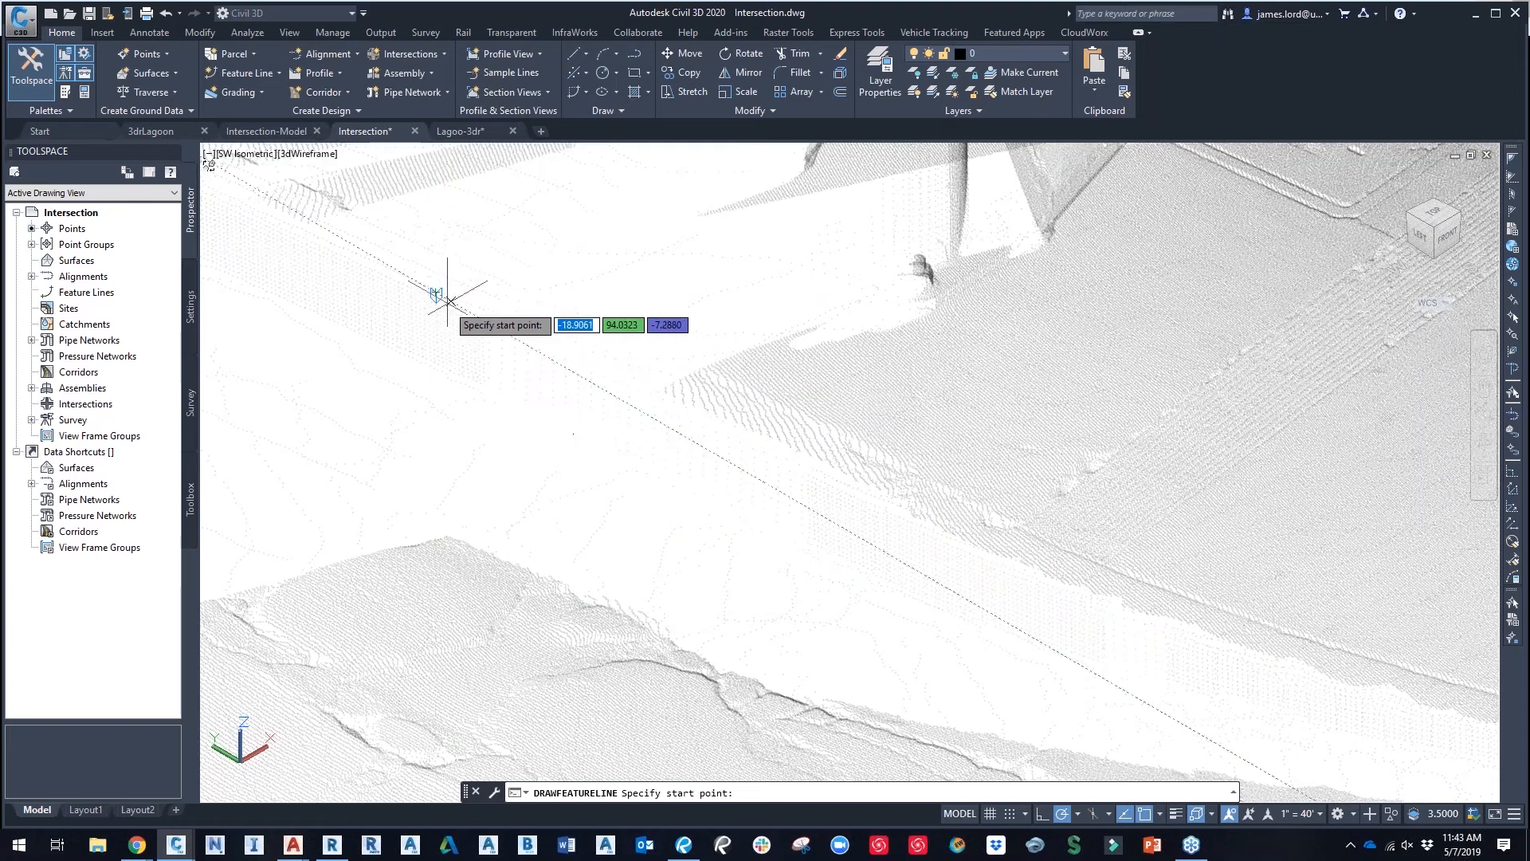
click(435, 293)
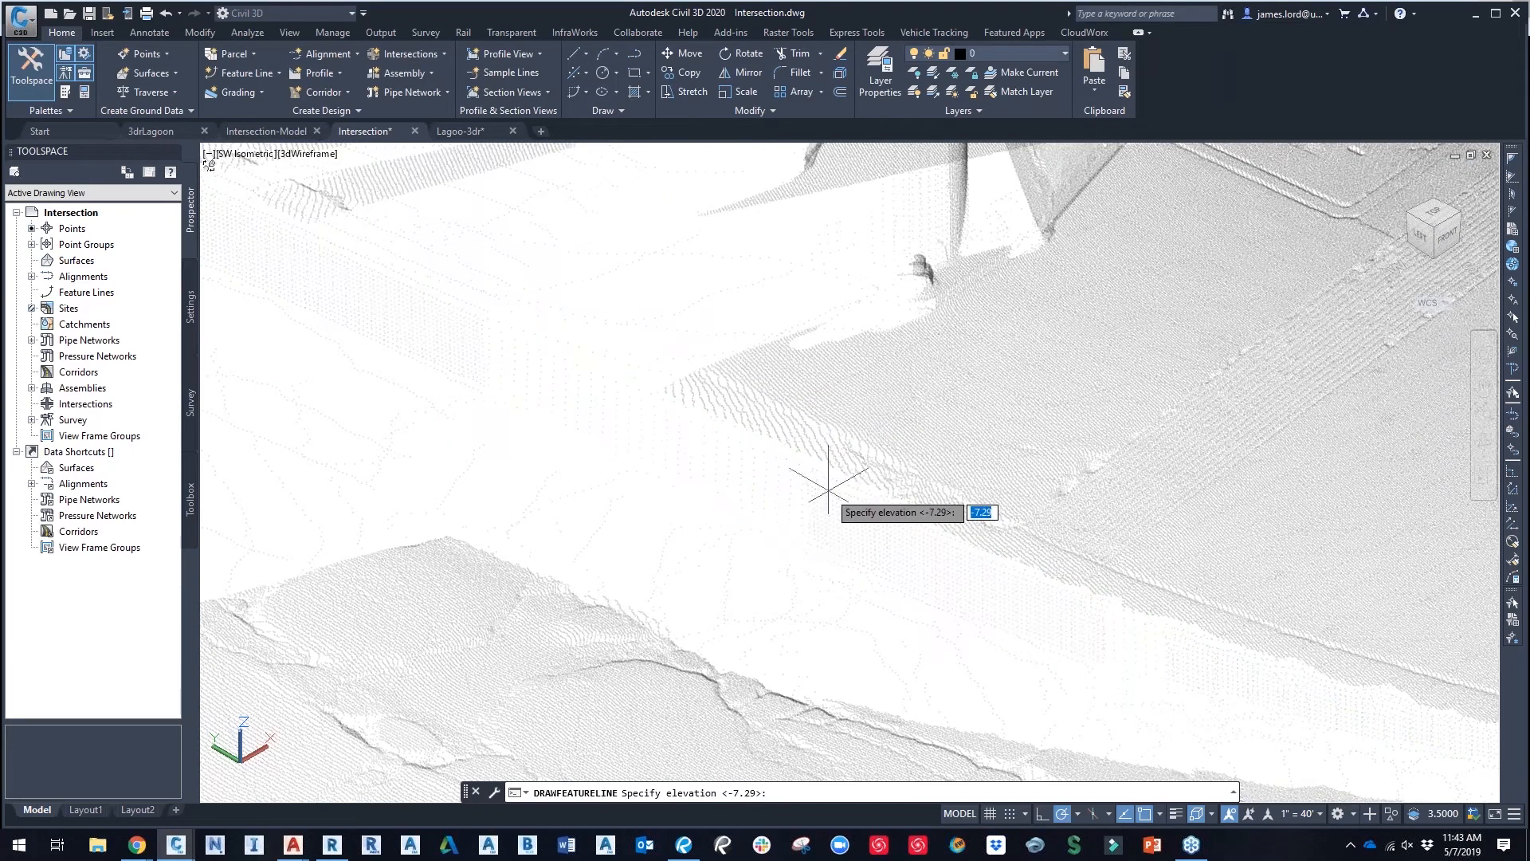
key(Return)
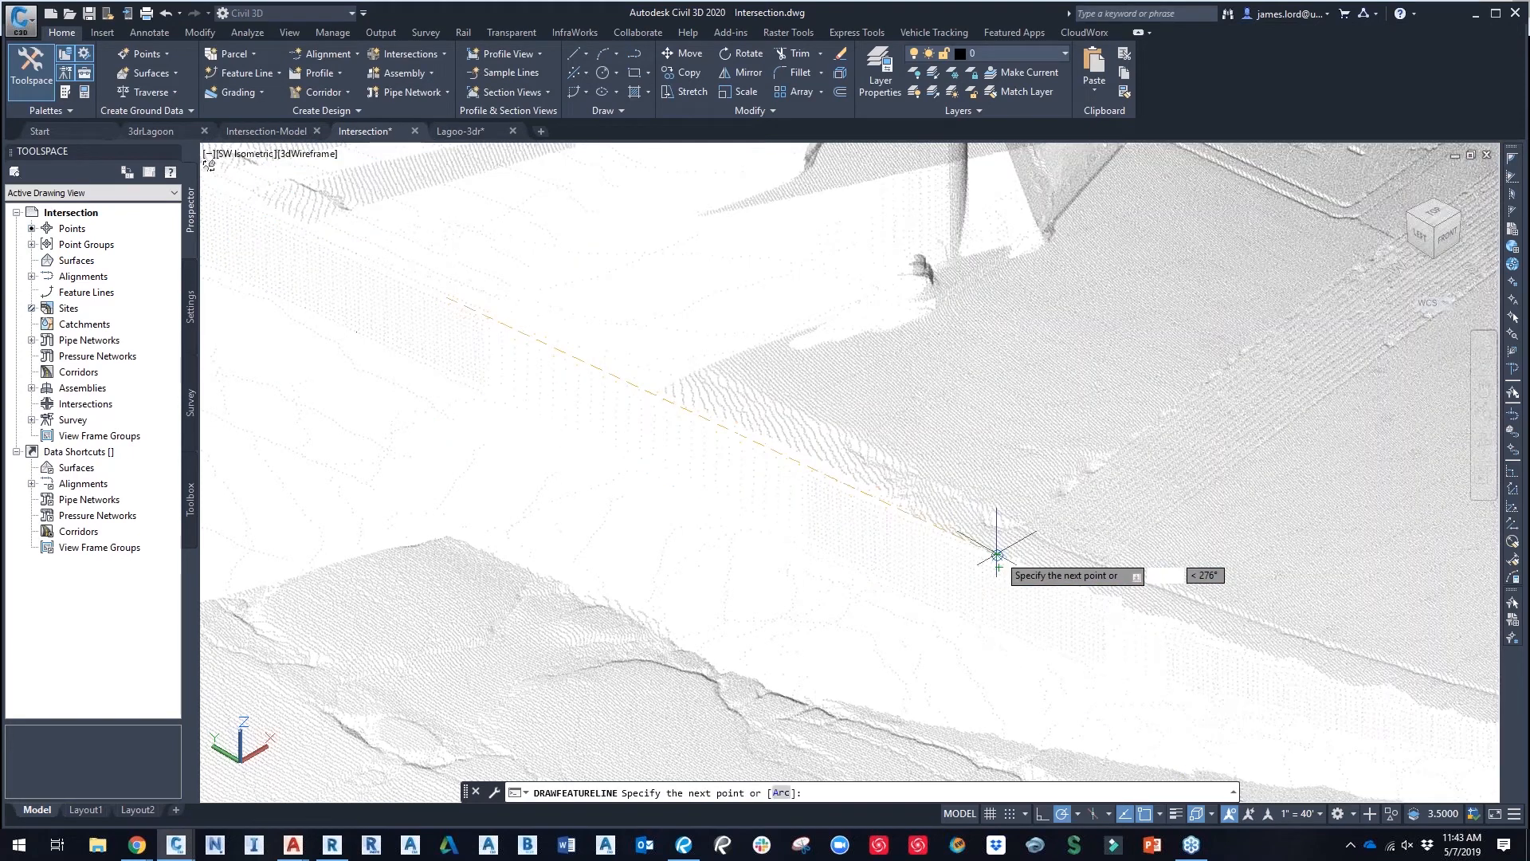
click(997, 551)
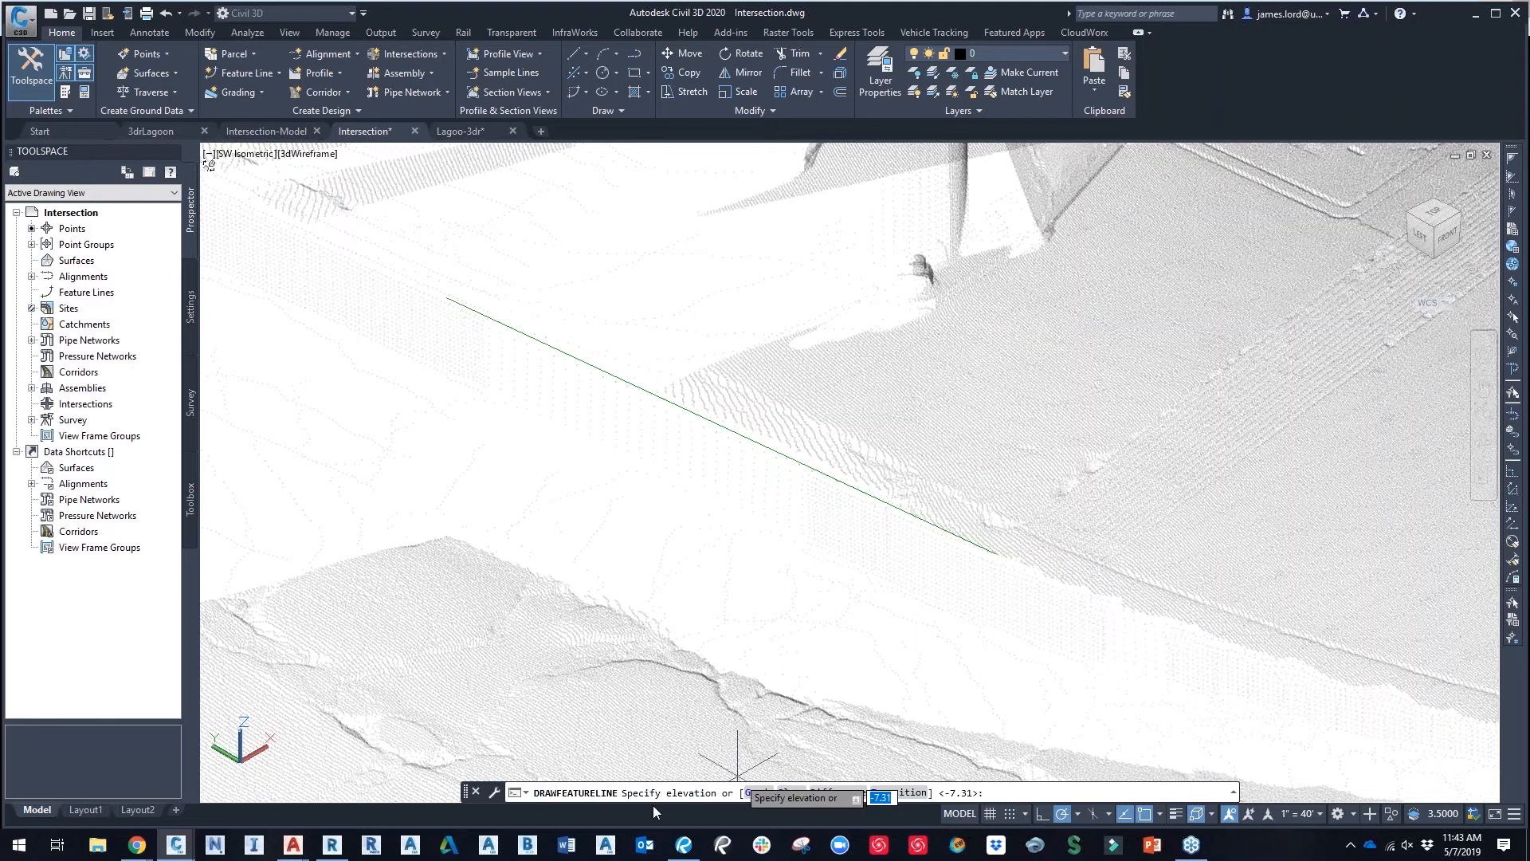
key(Return)
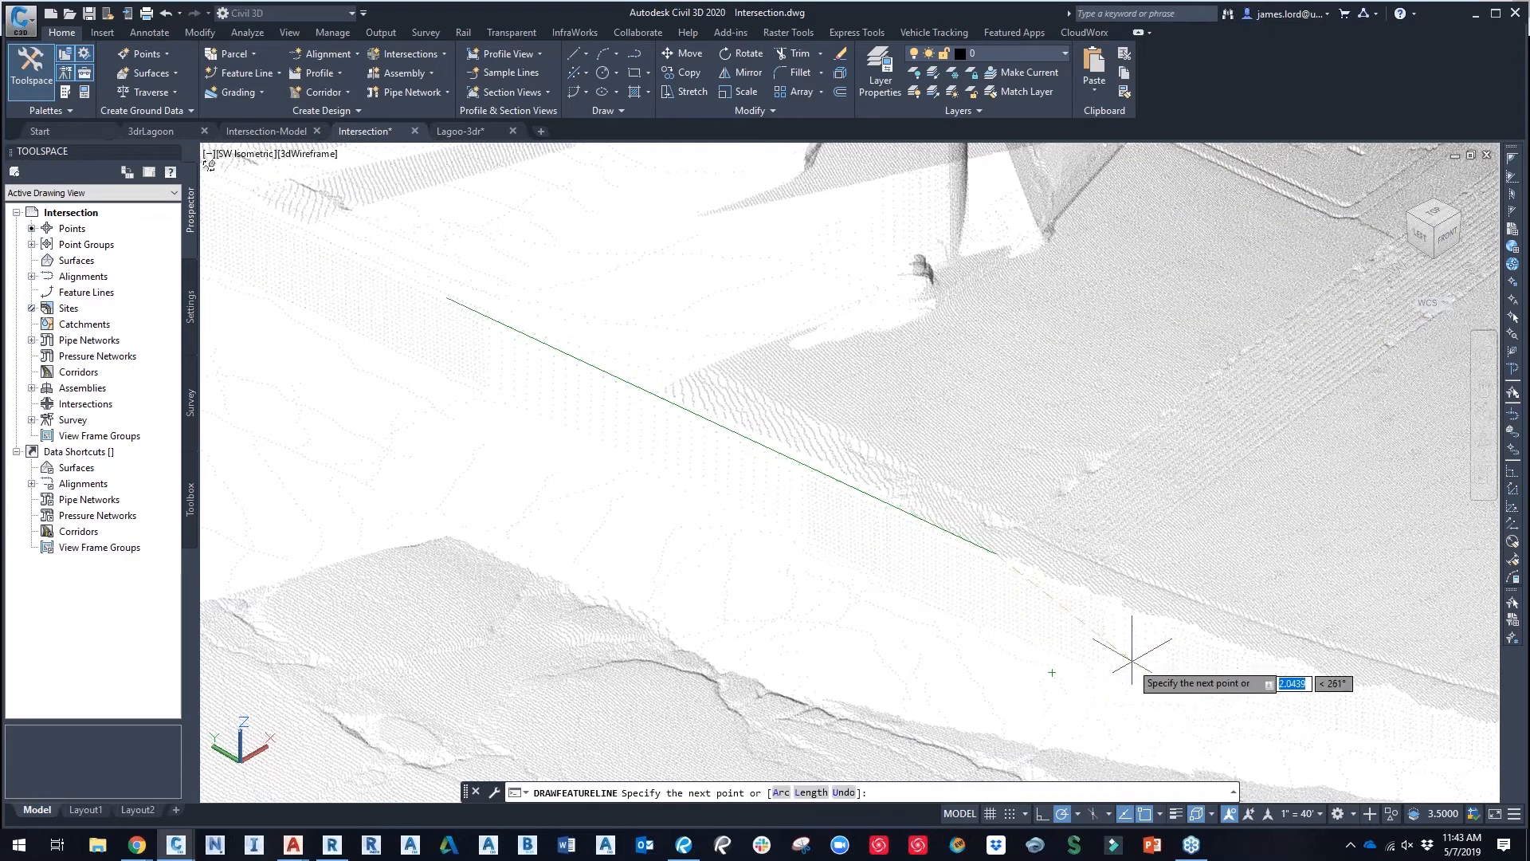
Step: Extend the feature line with a second-point arc of about 16 ft radius along the curved curb, accepting the snapped end elevation
middle_drag(1132, 661, 527, 502)
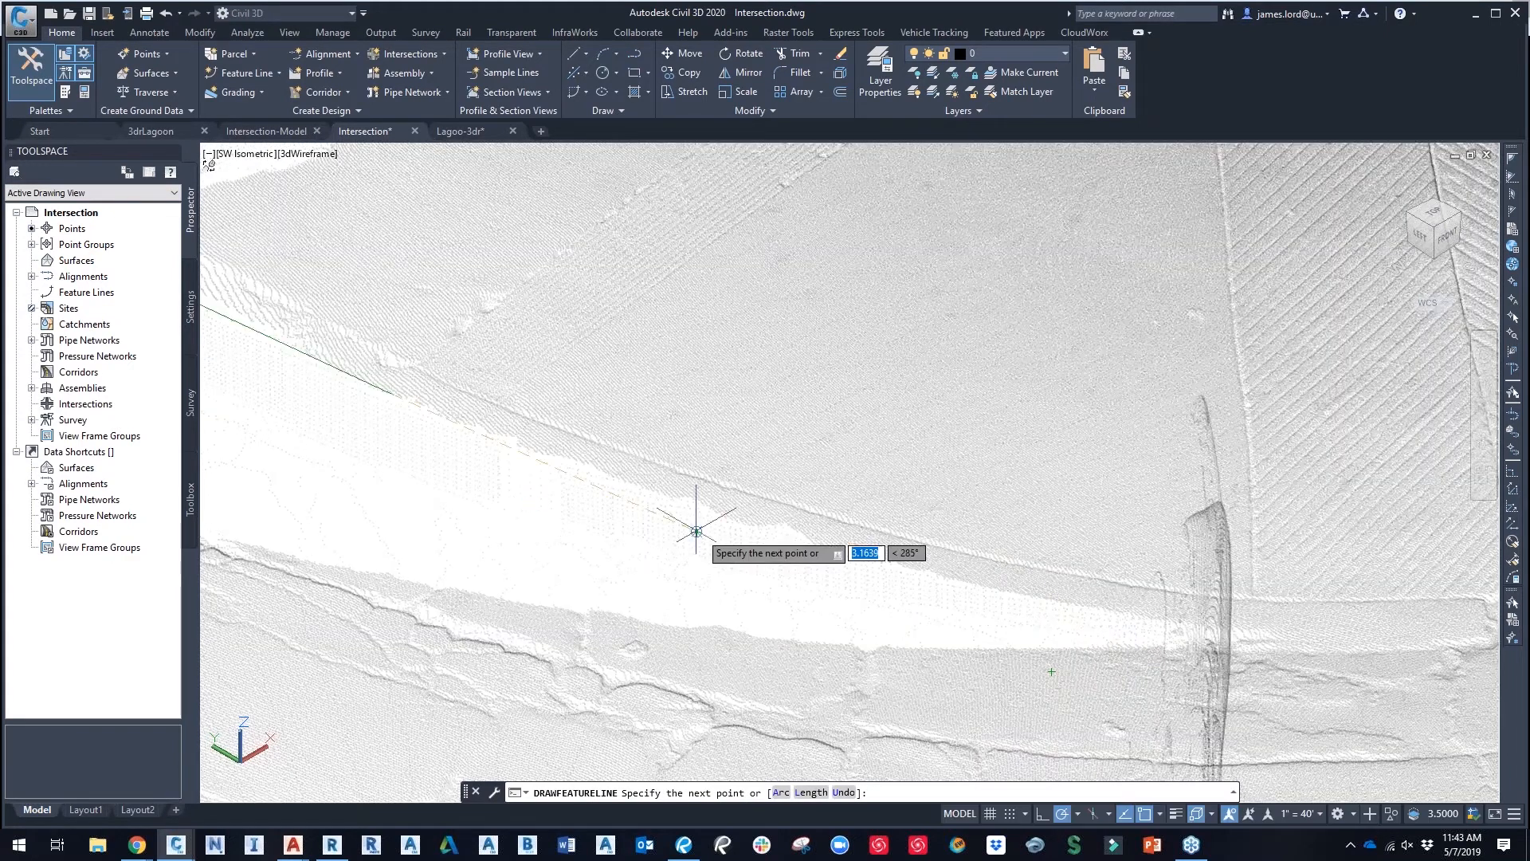
click(781, 792)
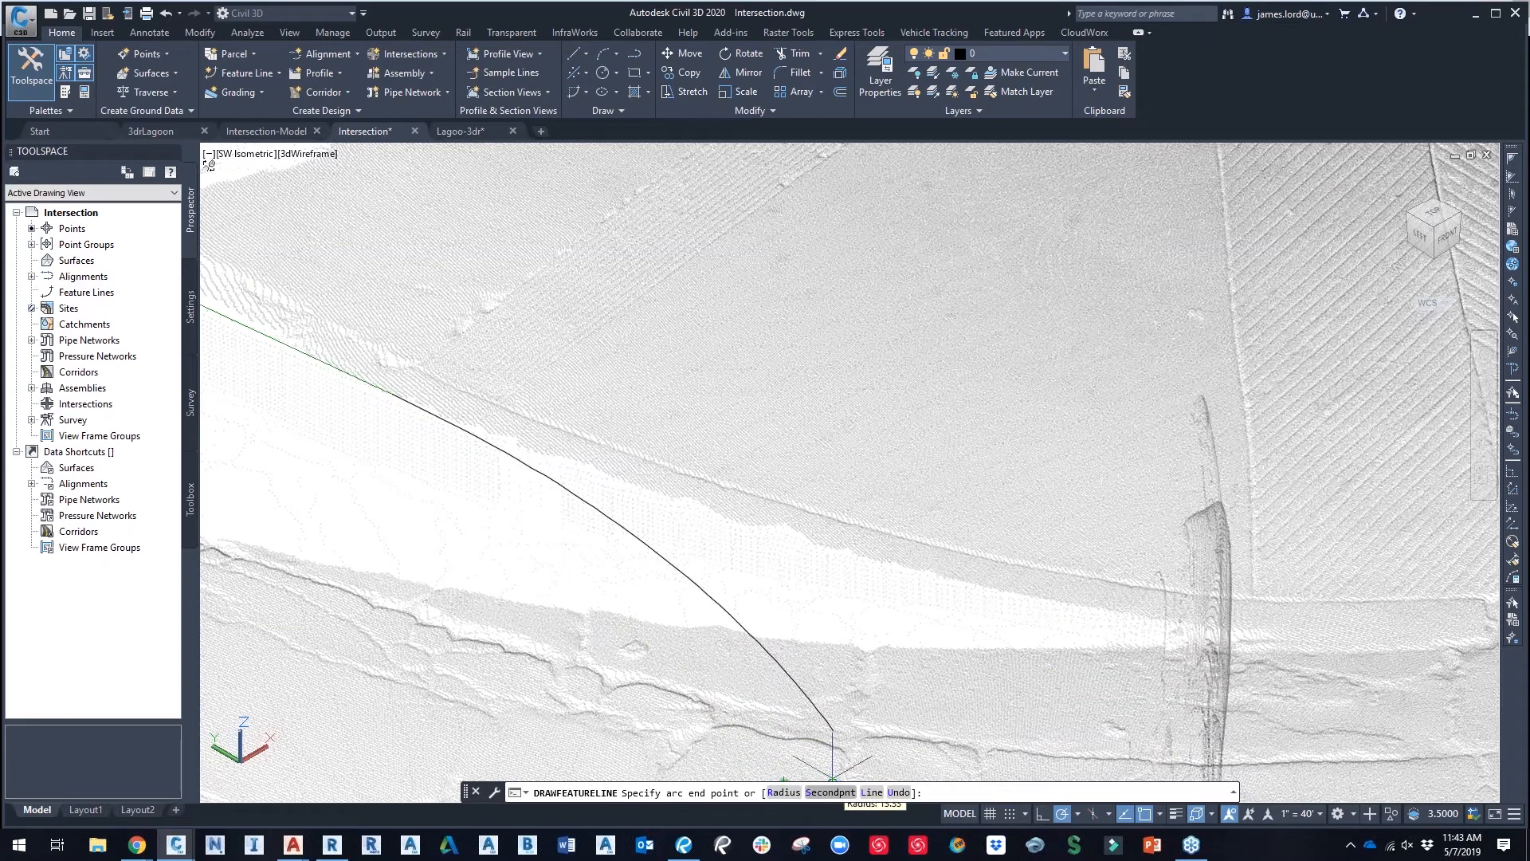
click(831, 792)
click(821, 545)
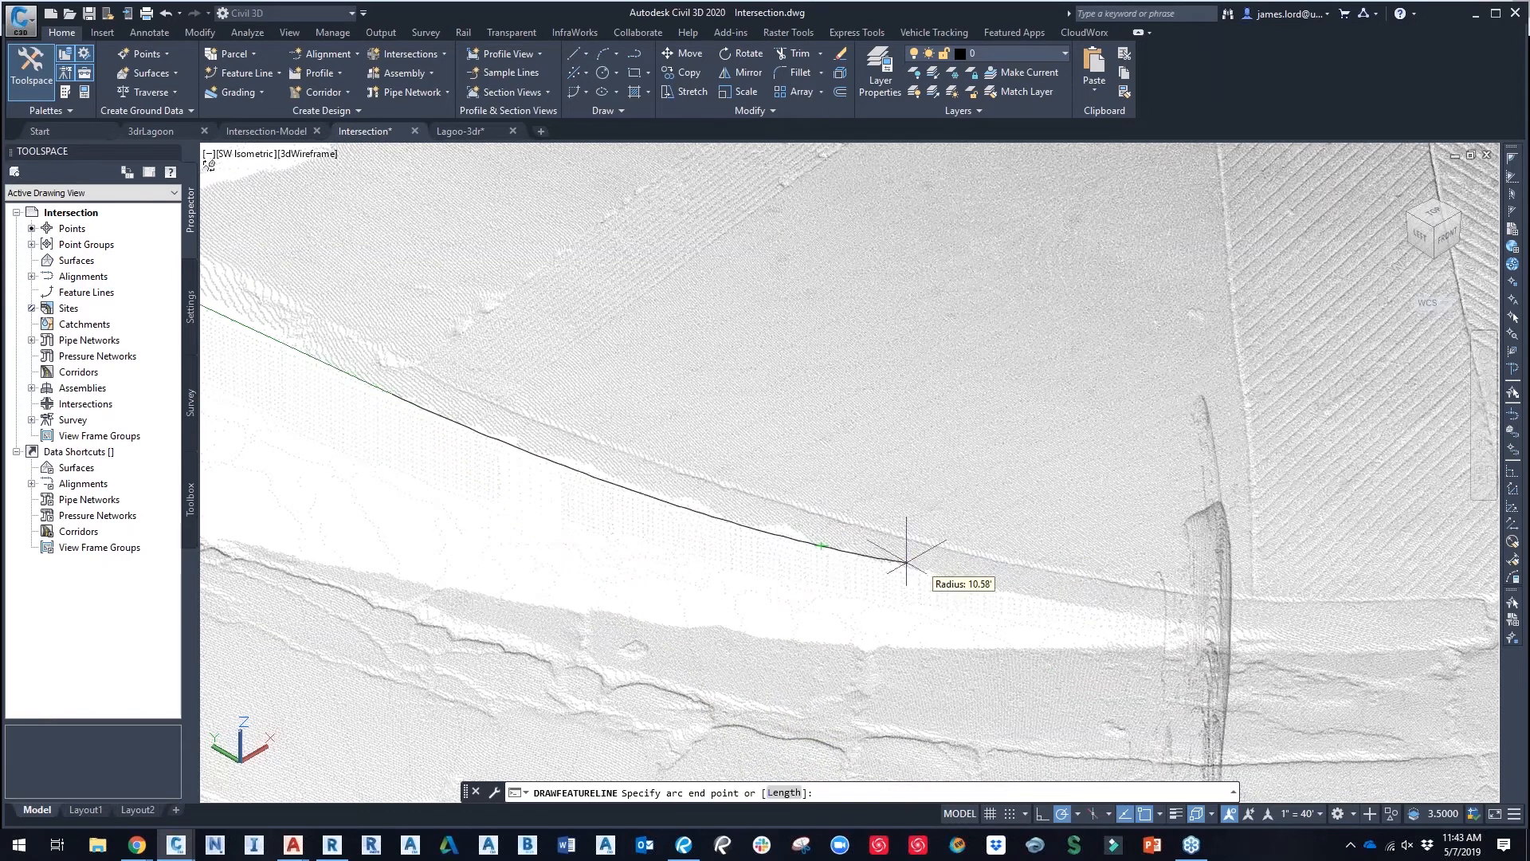
middle_drag(1291, 633, 1045, 638)
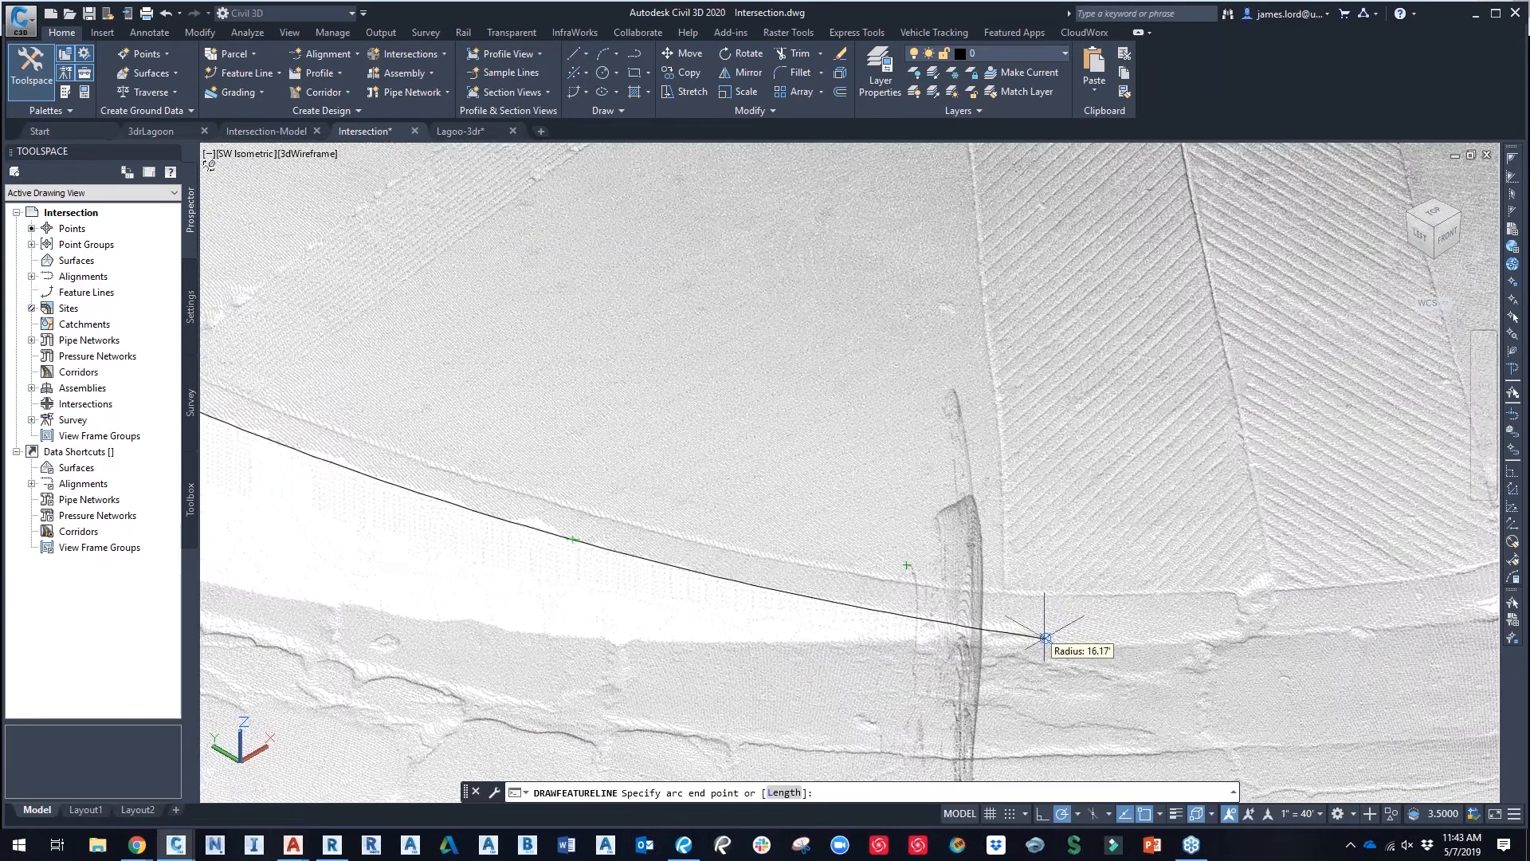
click(1056, 636)
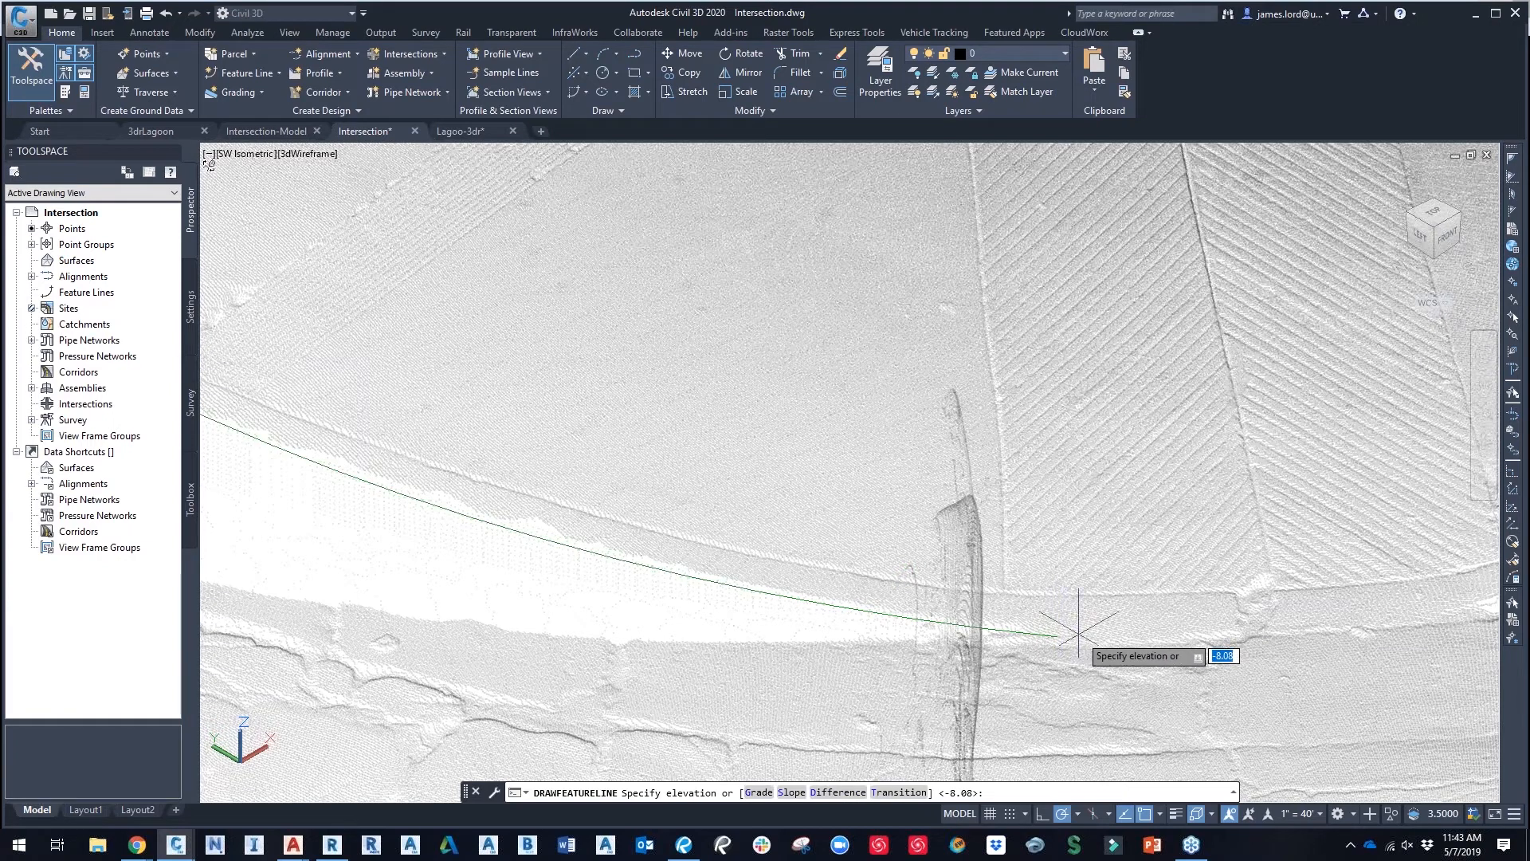
key(Return)
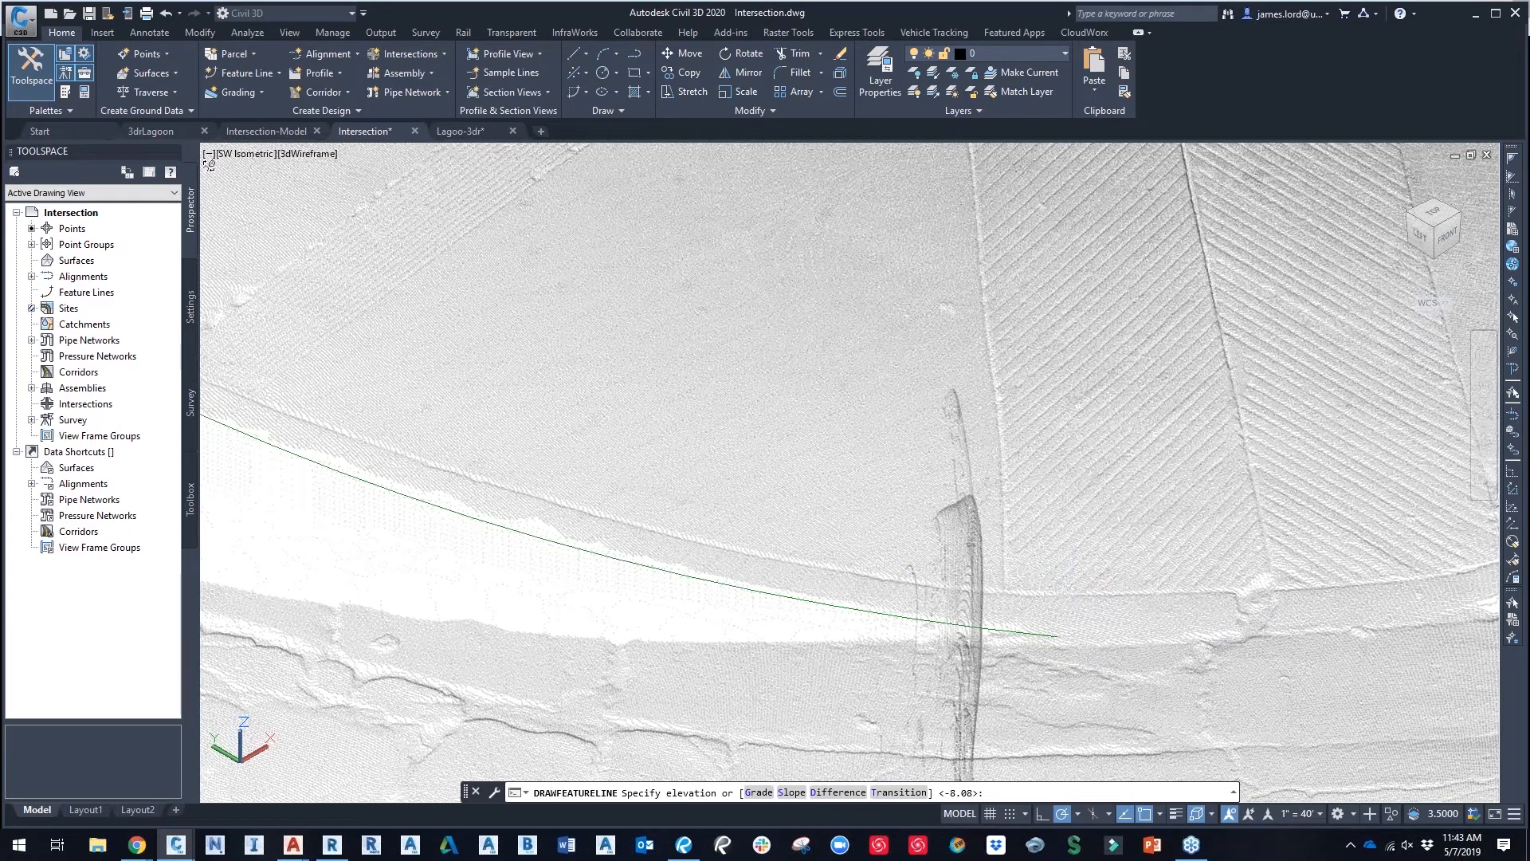
Step: Continue the feature line with an arc of about 14 ft radius past the foot of the ribbed ramp, accepting the snapped elevation
middle_drag(1276, 674, 968, 610)
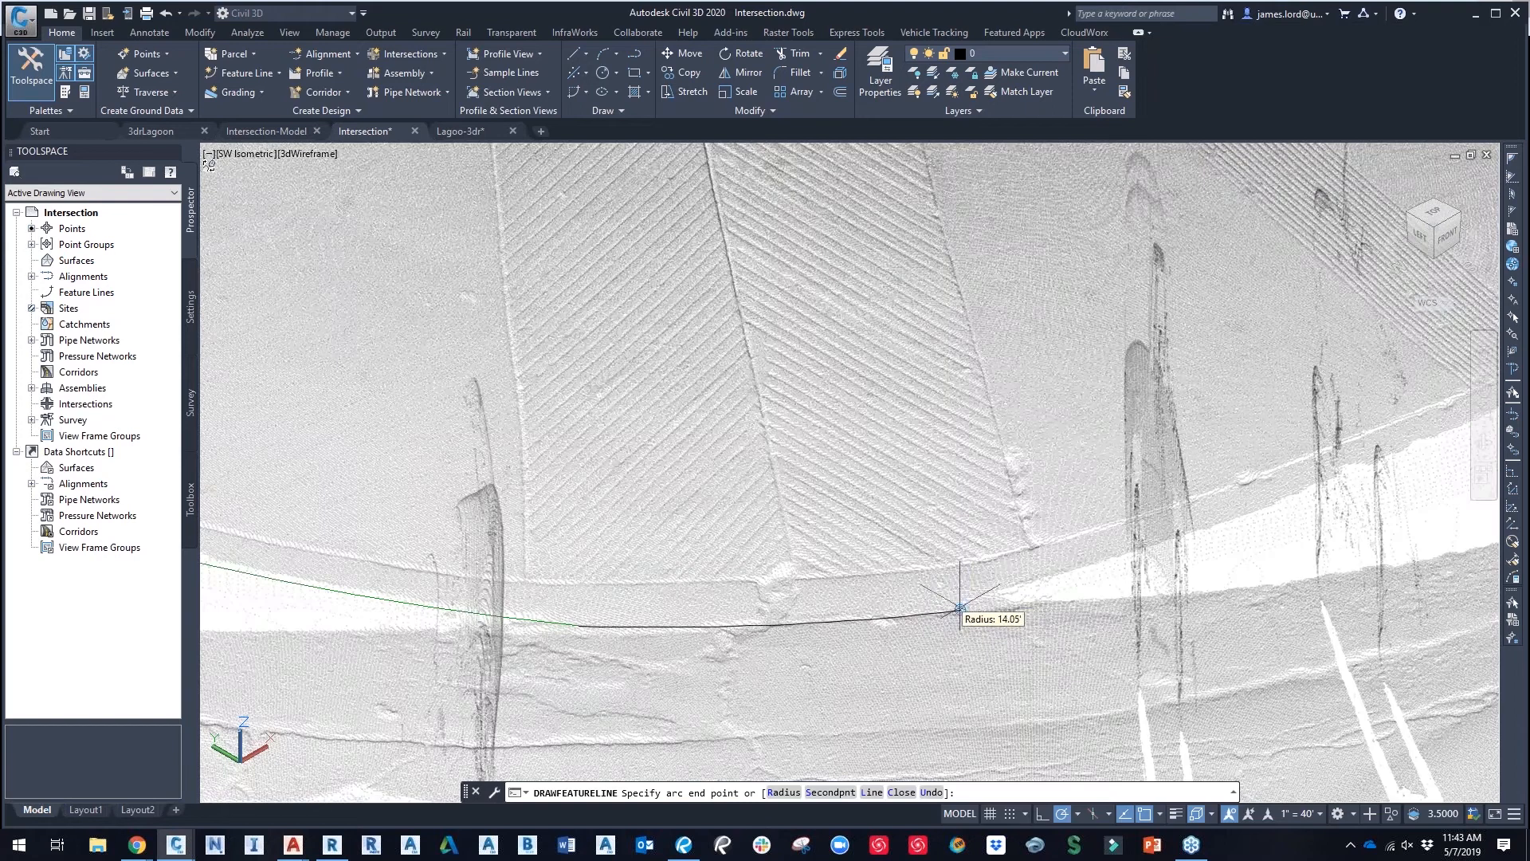
click(988, 599)
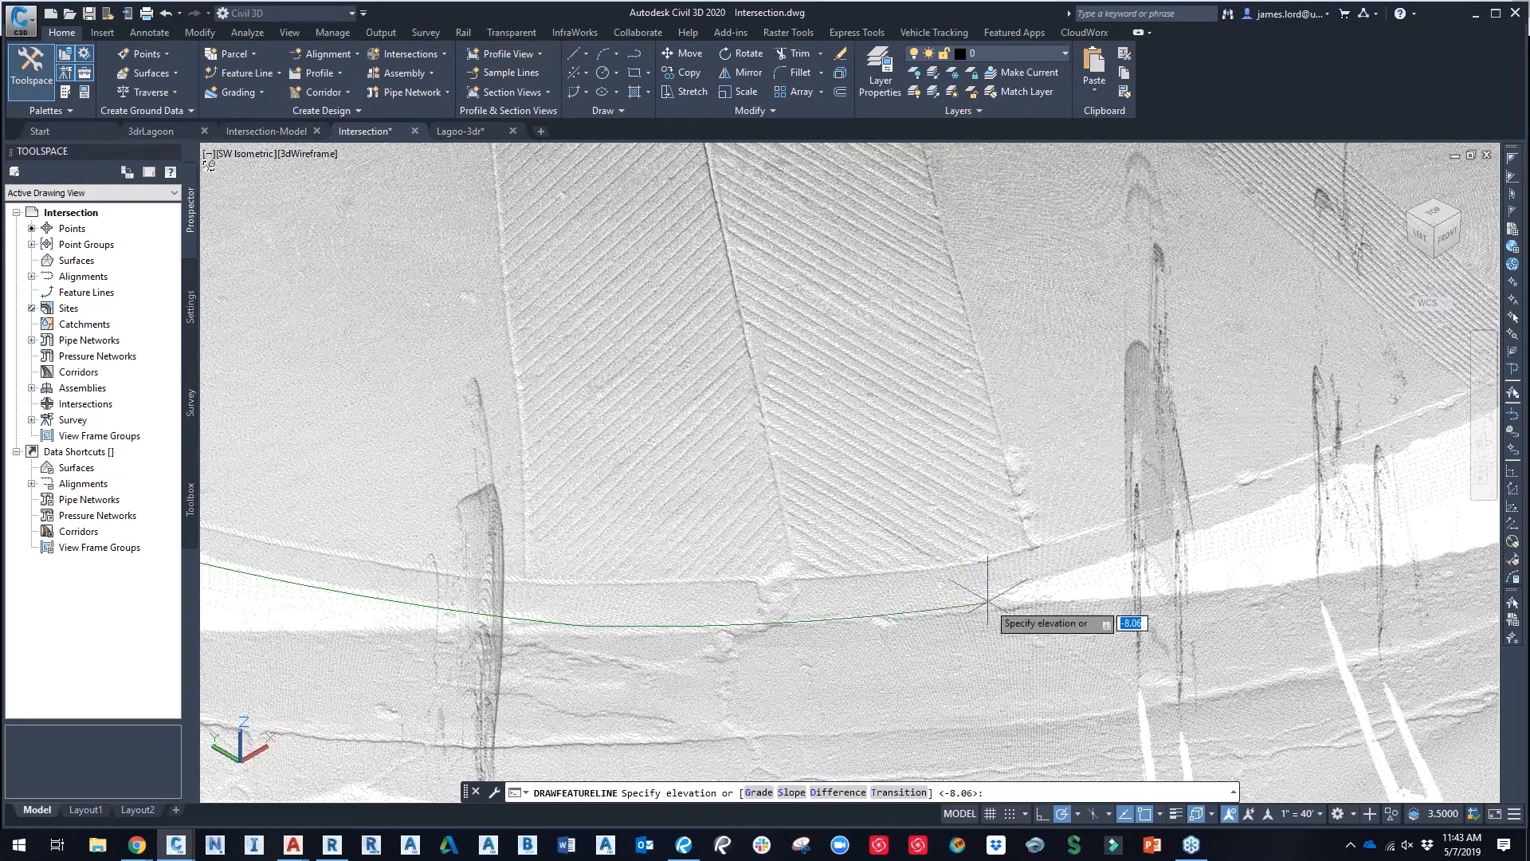
key(Return)
Step: Add a final second-point arc along the rising curb to the end of the grooved border strip, accept its elevation and finish the feature line
middle_drag(1099, 590, 985, 552)
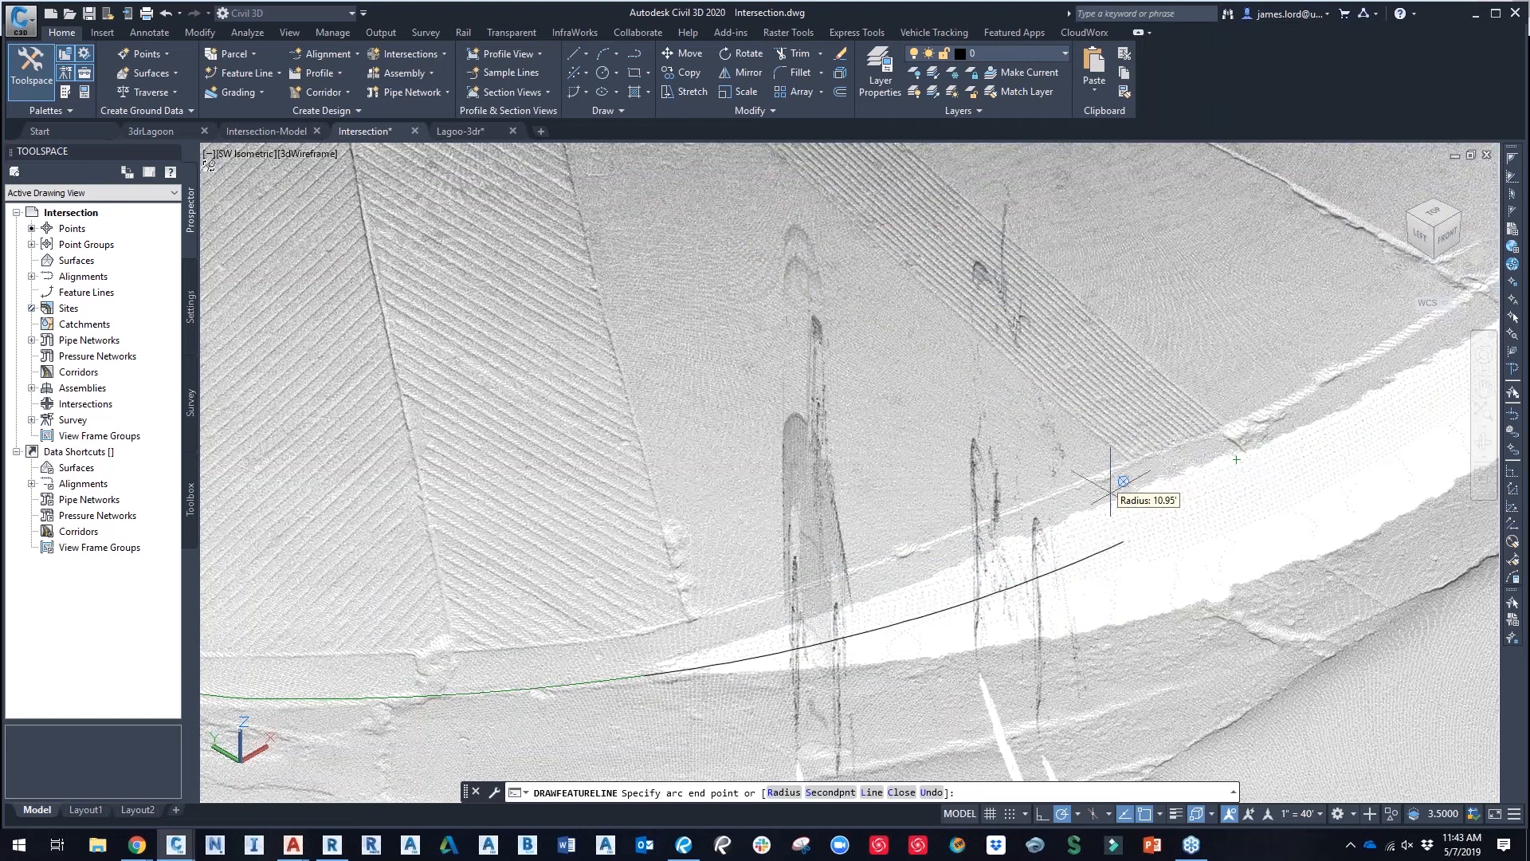
click(830, 791)
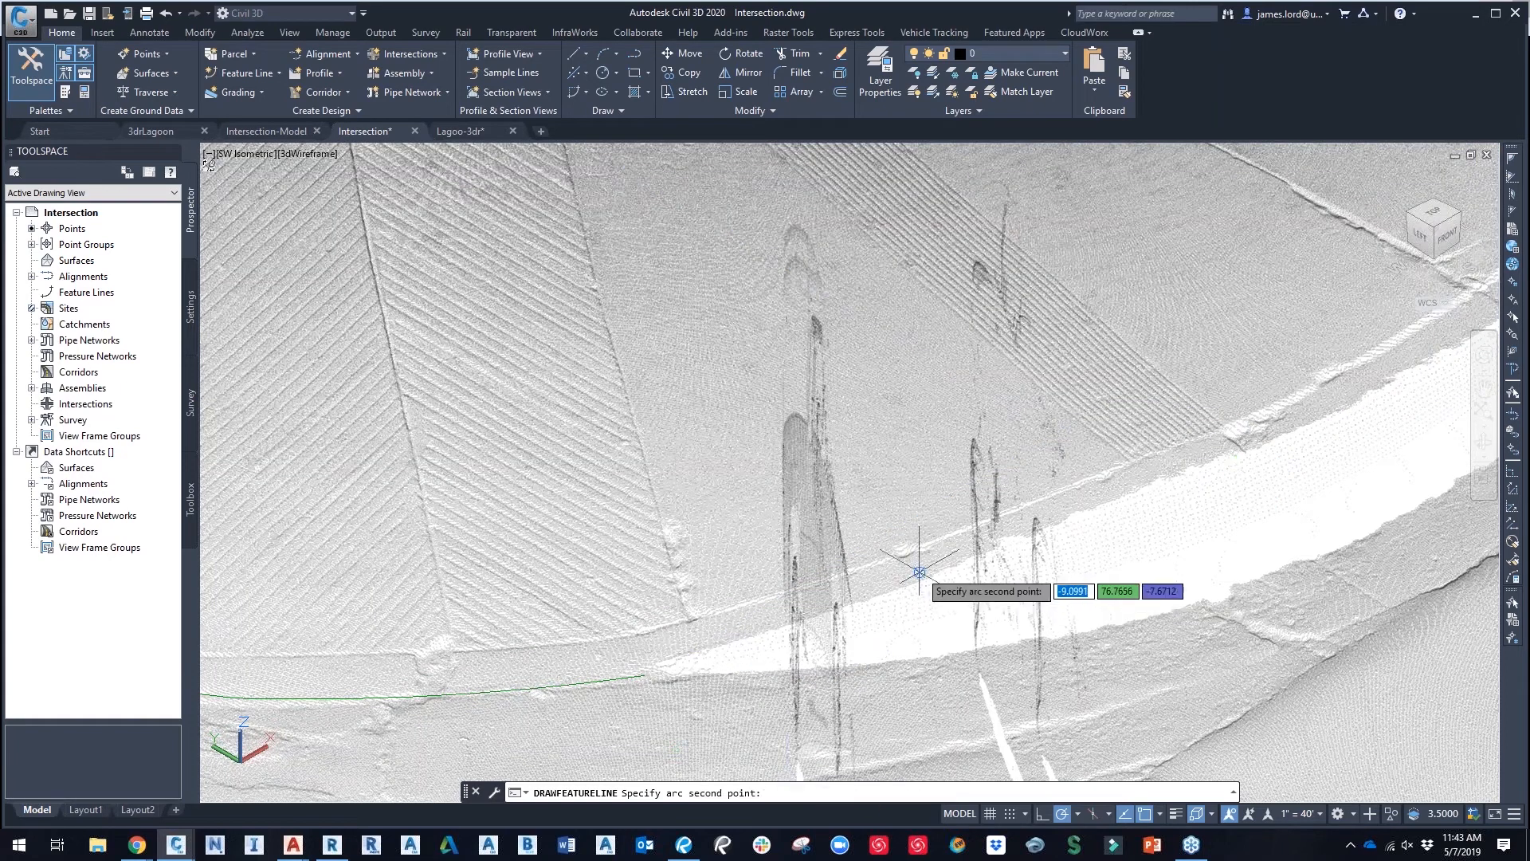
click(928, 578)
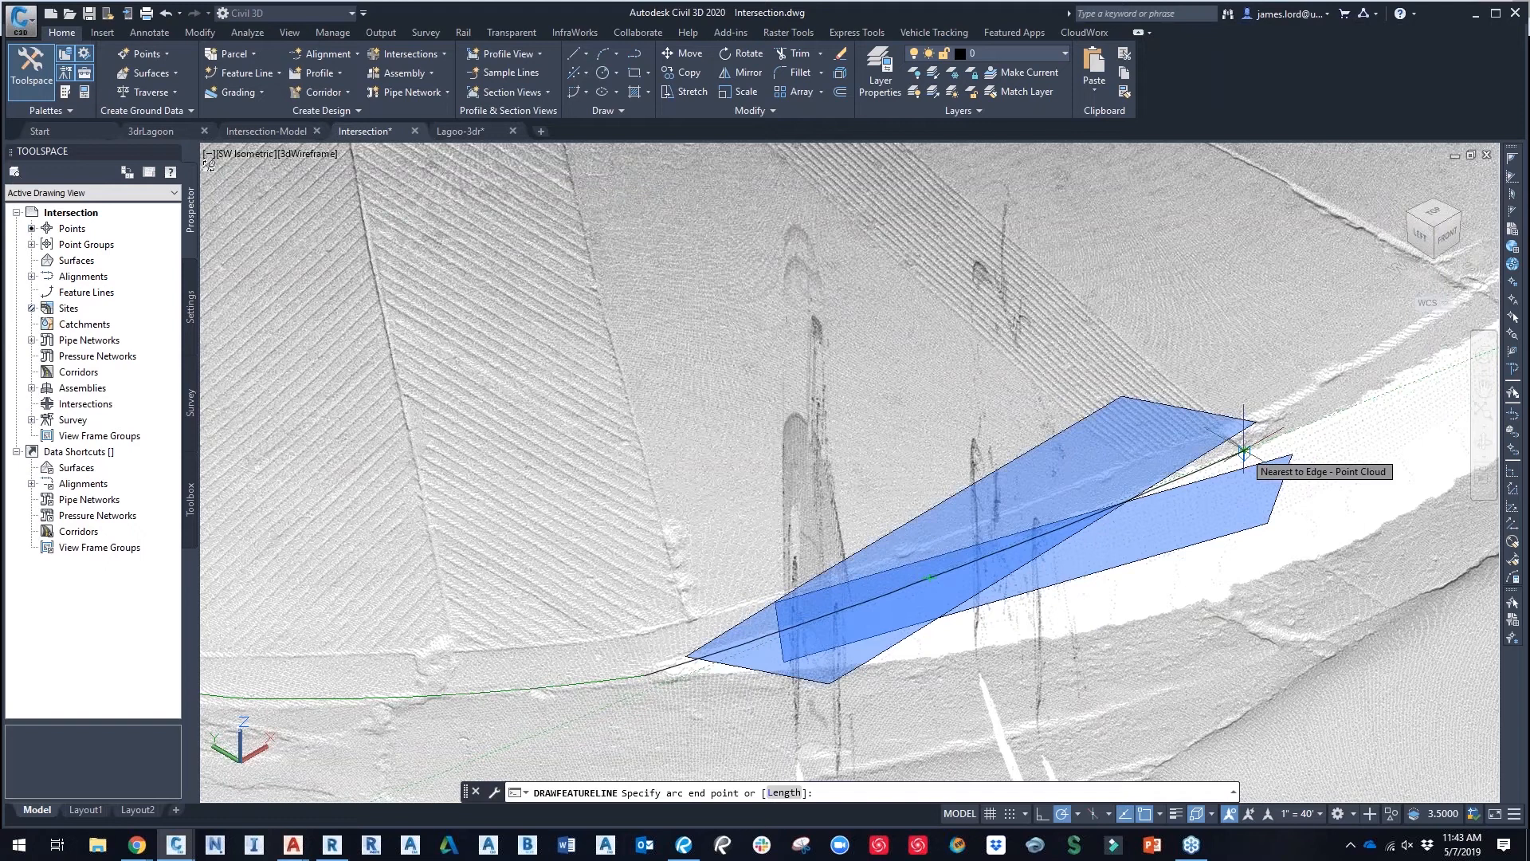
click(1242, 452)
middle_drag(1219, 502, 1435, 397)
key(Return)
key(Escape)
key(Escape)
Step: Turn on lineweight display so the curb feature line is drawn at its assigned thickness over the point cloud
scroll(1175, 477, down, 3)
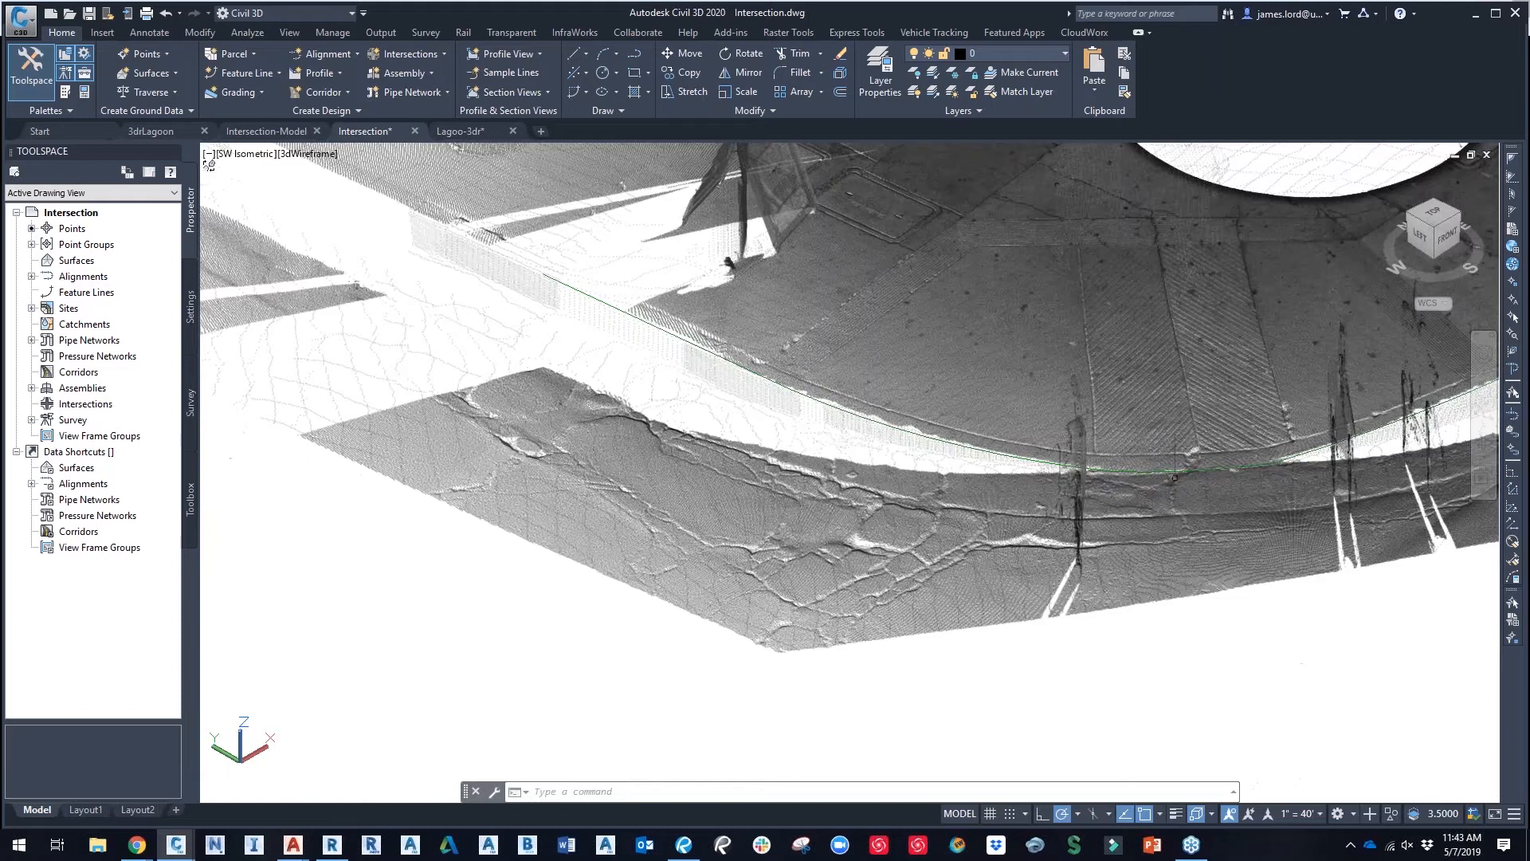
scroll(893, 573, up, 4)
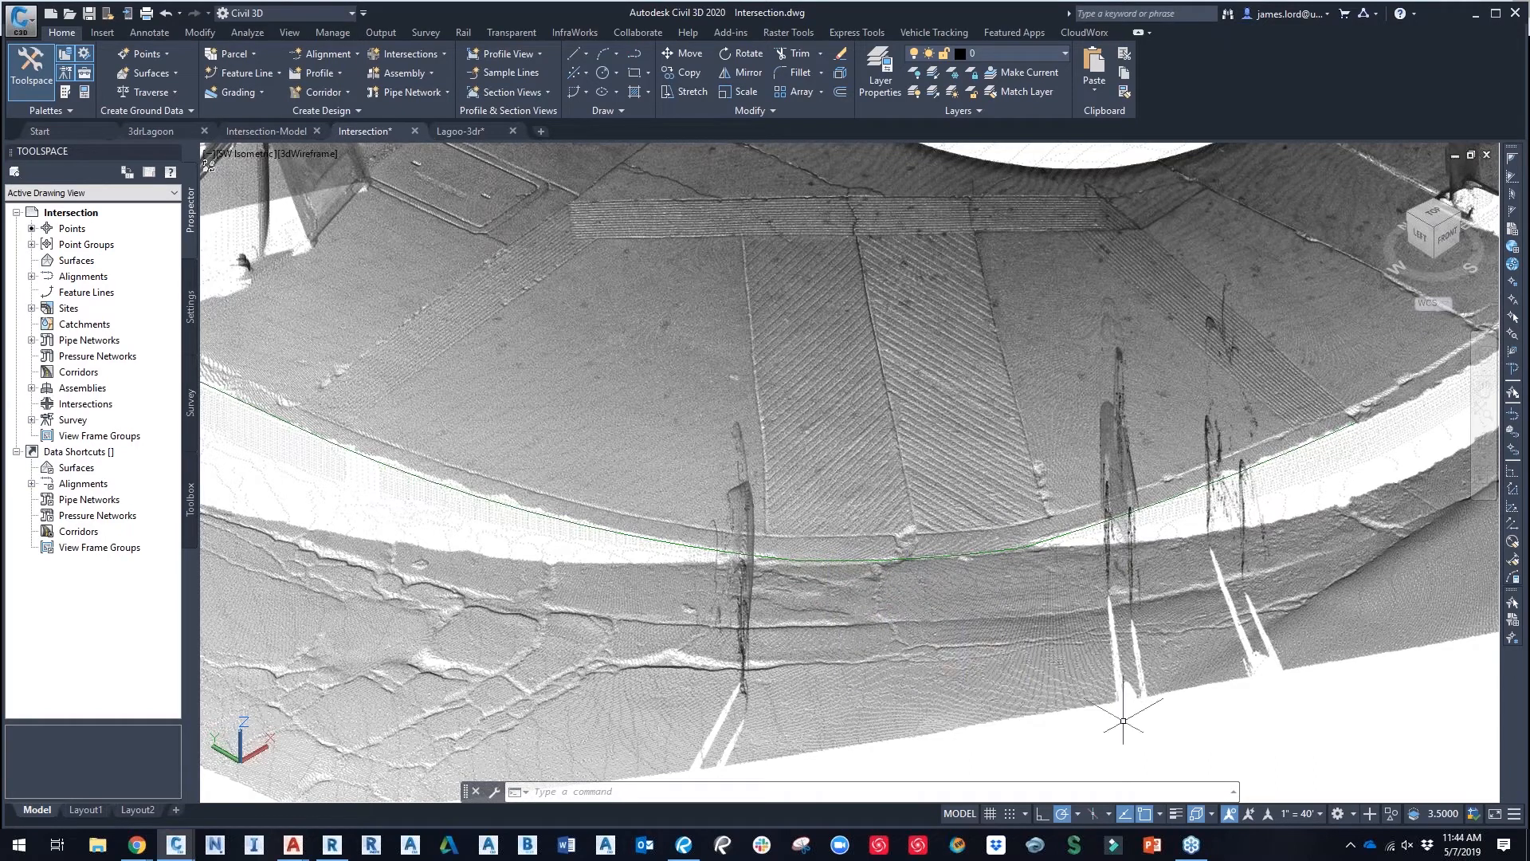
click(1172, 814)
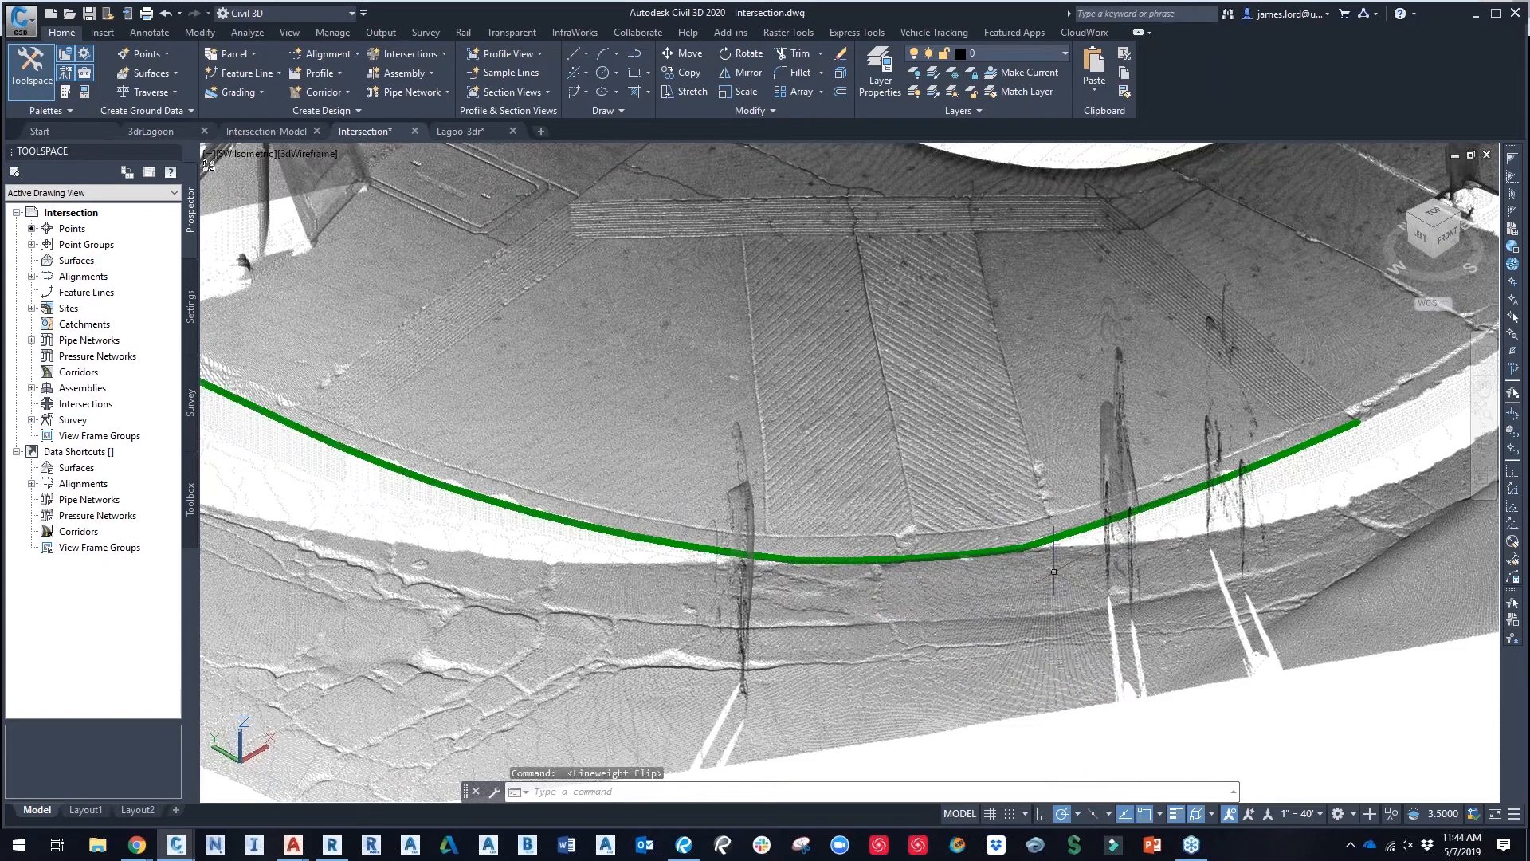
middle_drag(1040, 580, 949, 587)
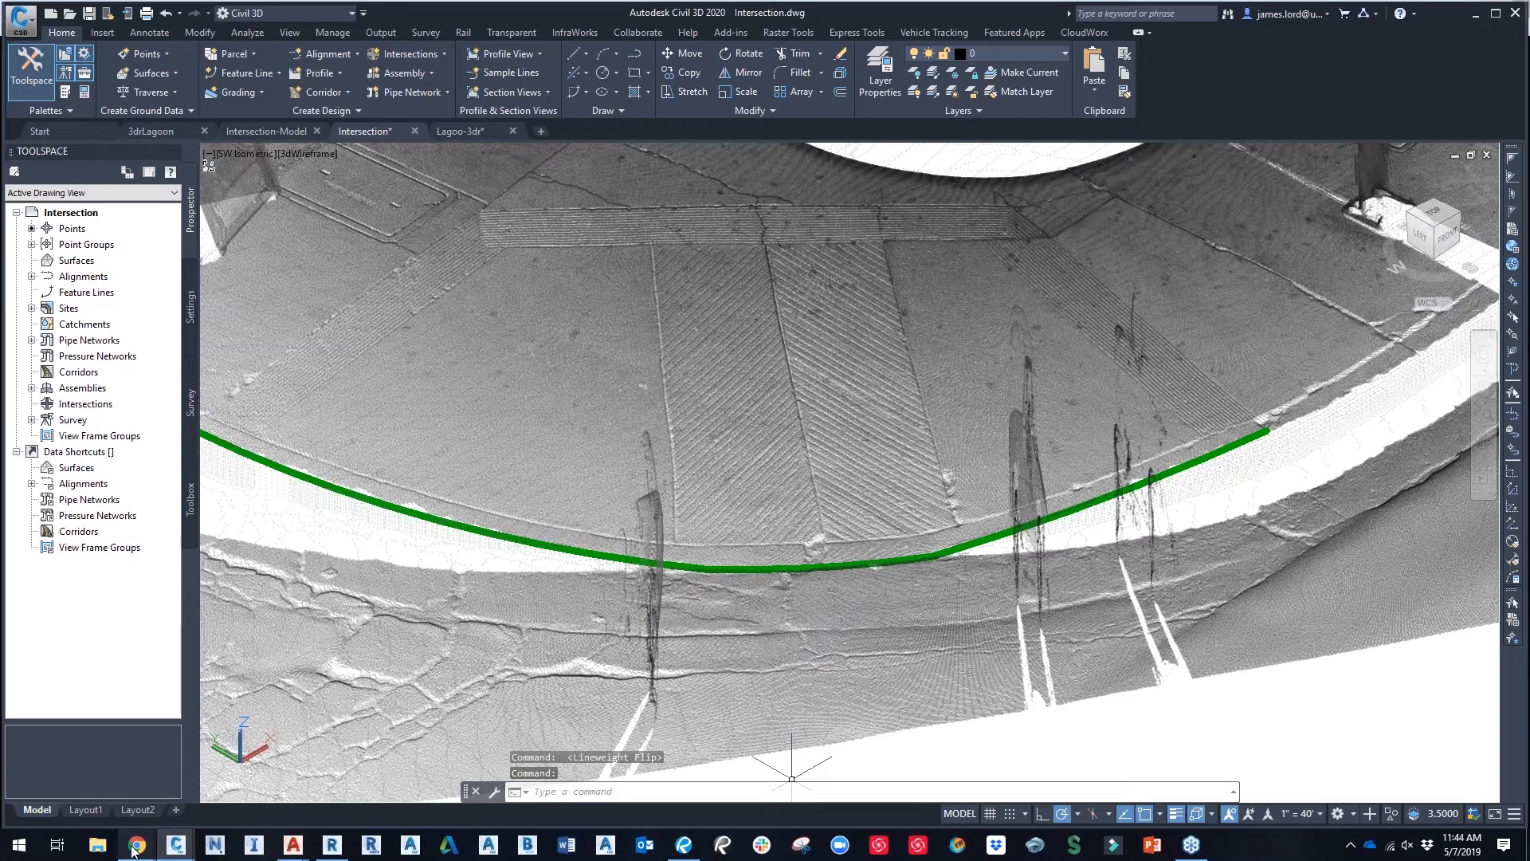
mouse_move(134, 851)
click(255, 769)
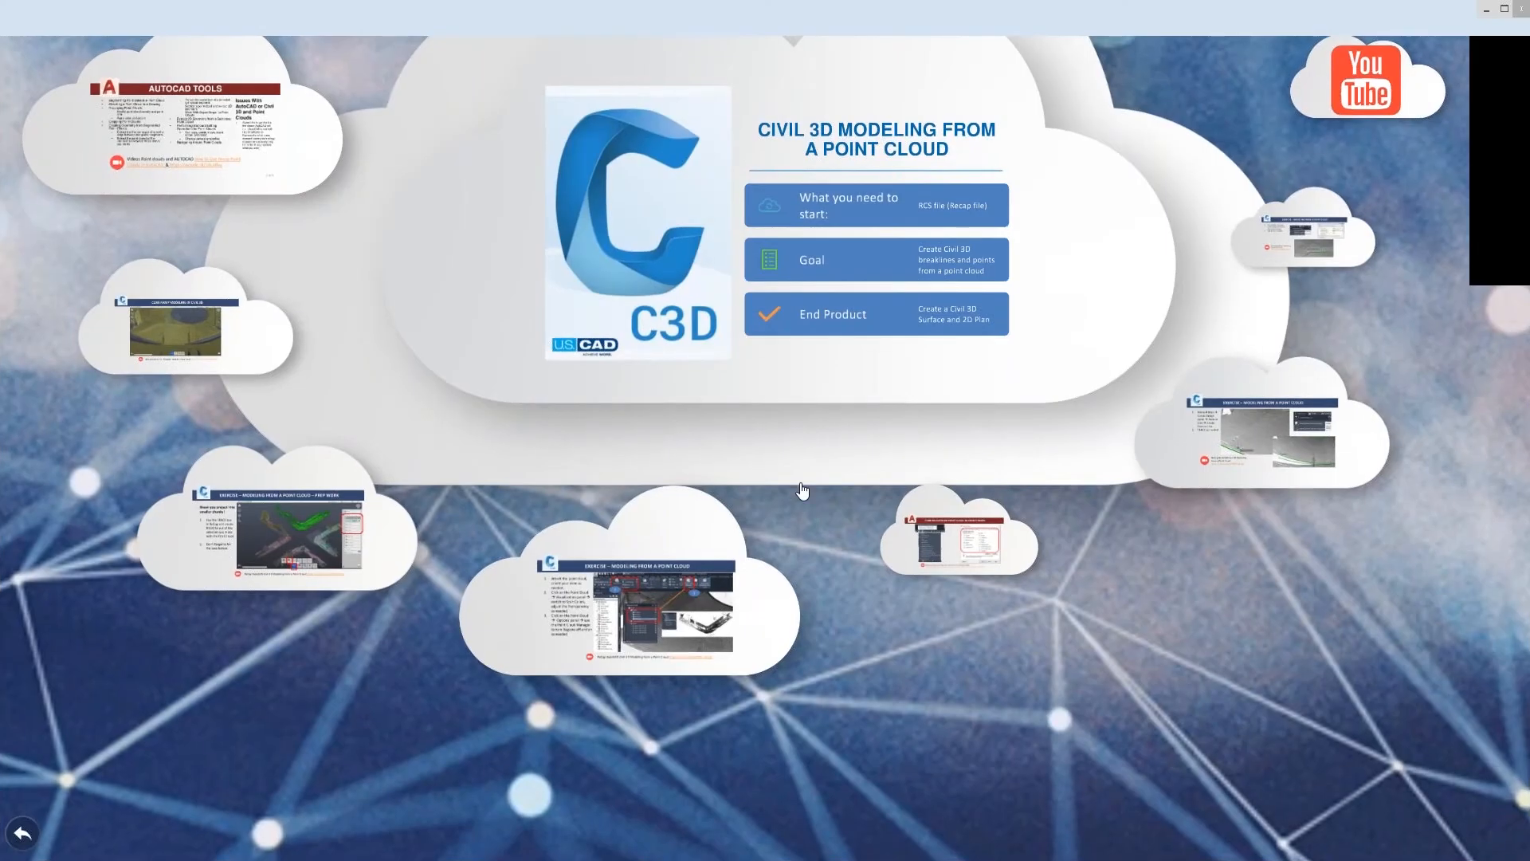
click(23, 834)
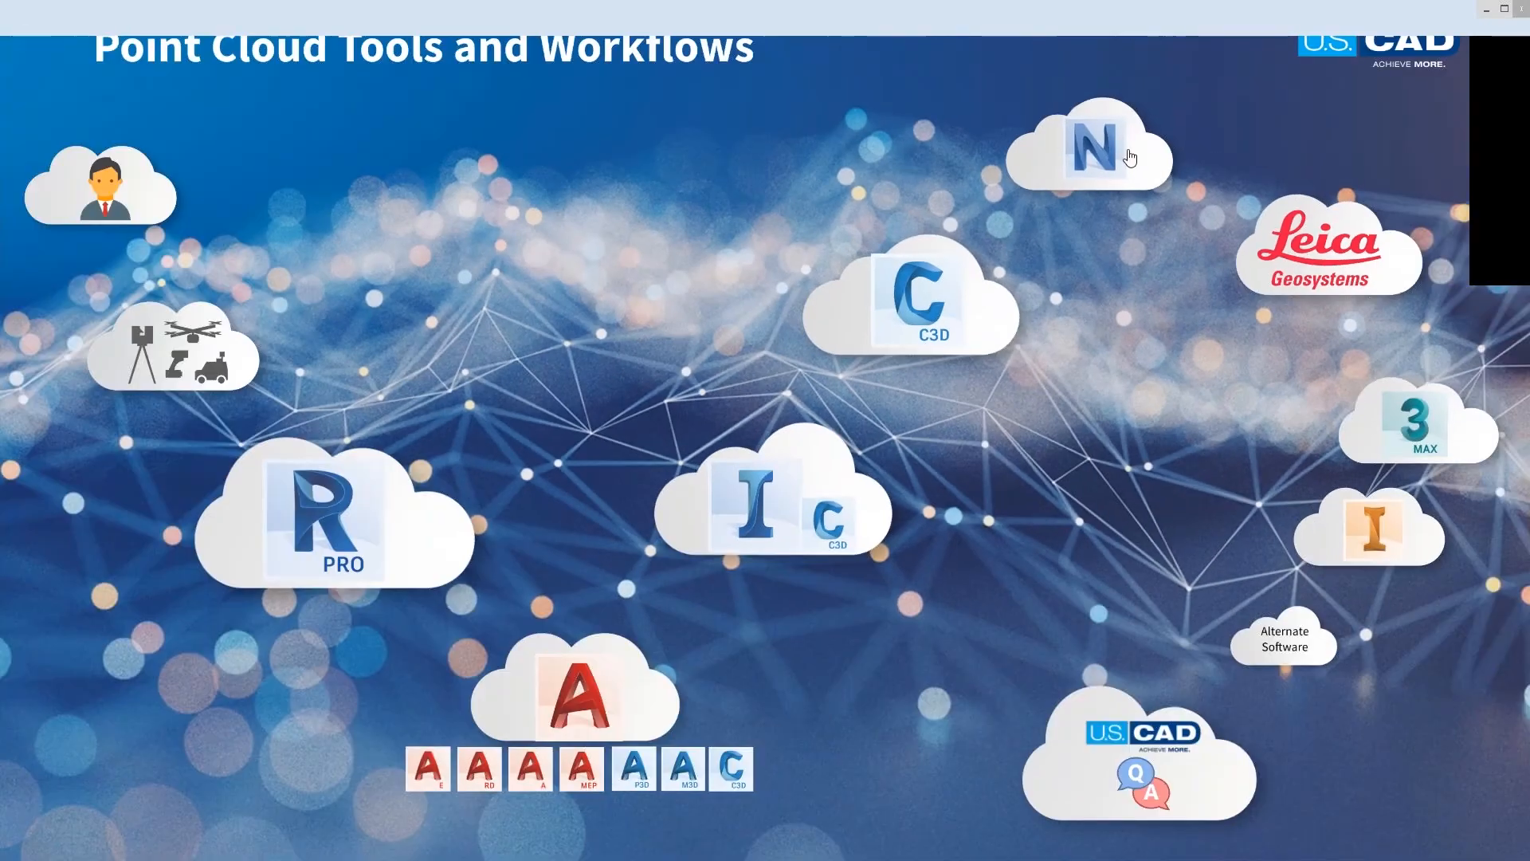
click(1130, 158)
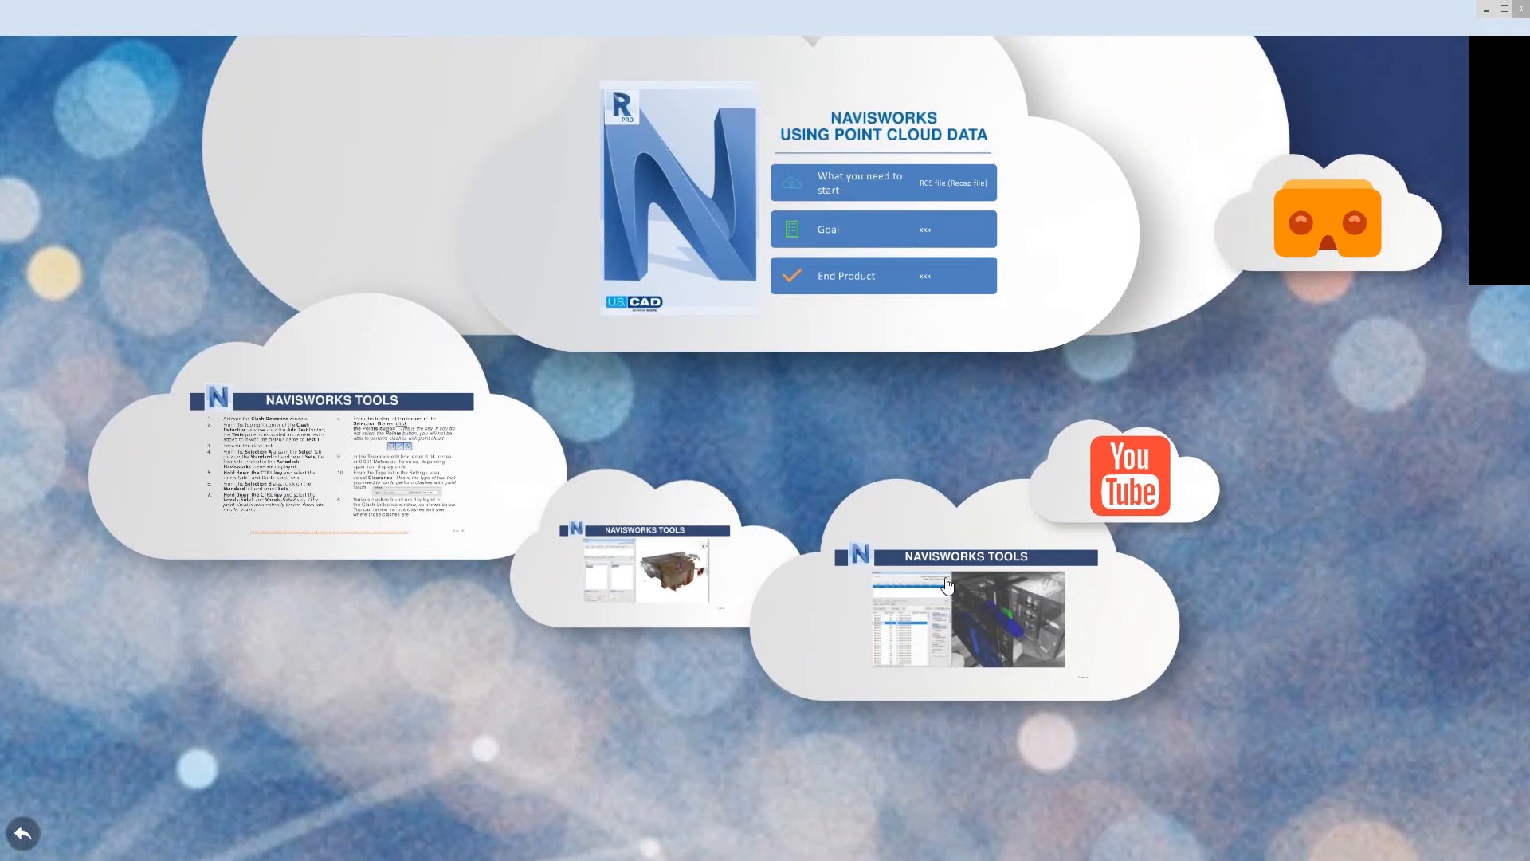
click(1156, 488)
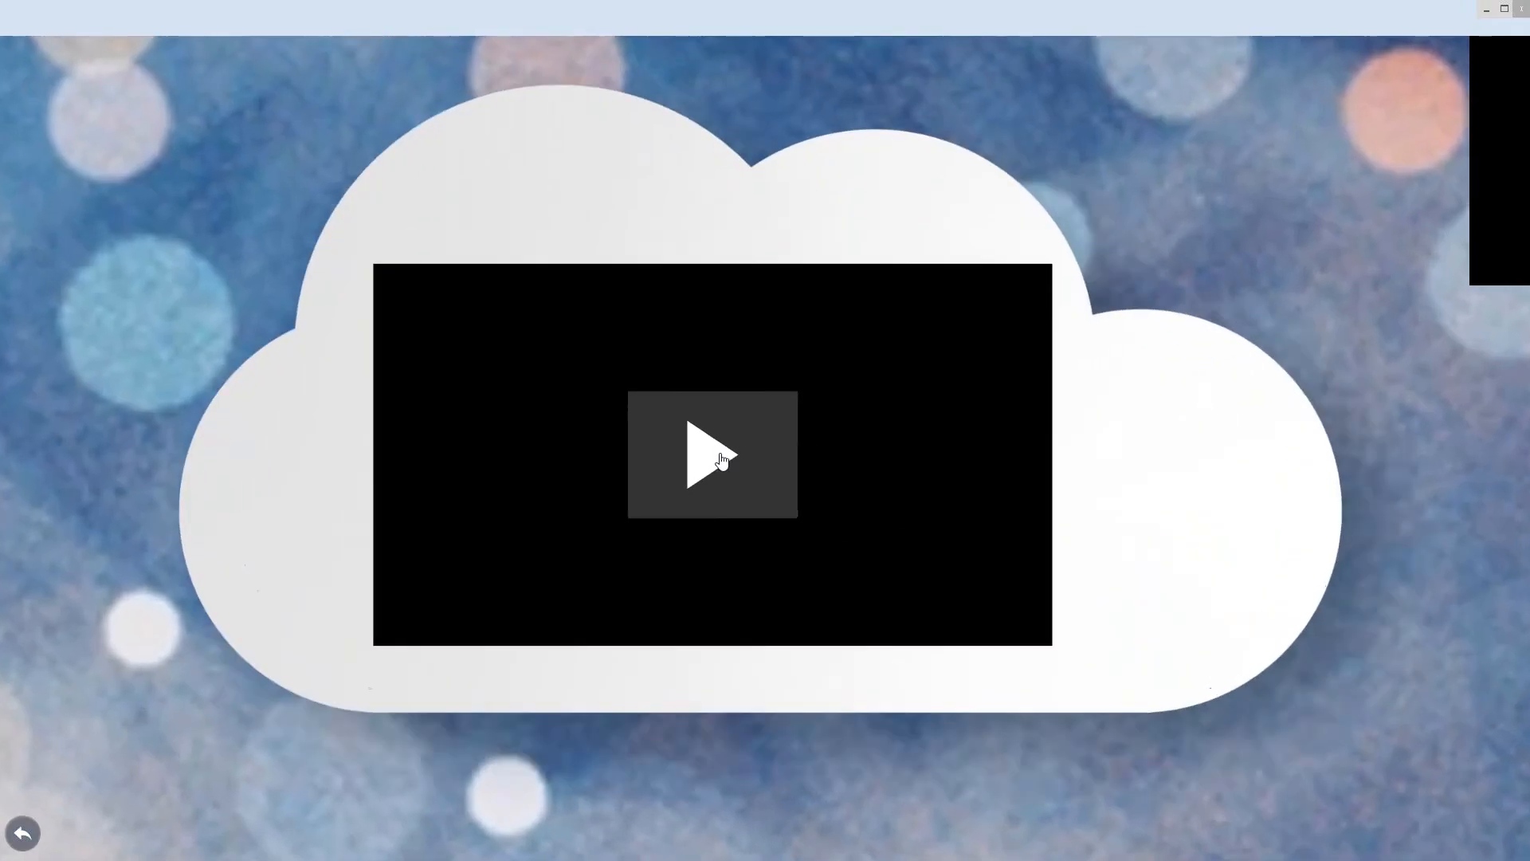
click(722, 461)
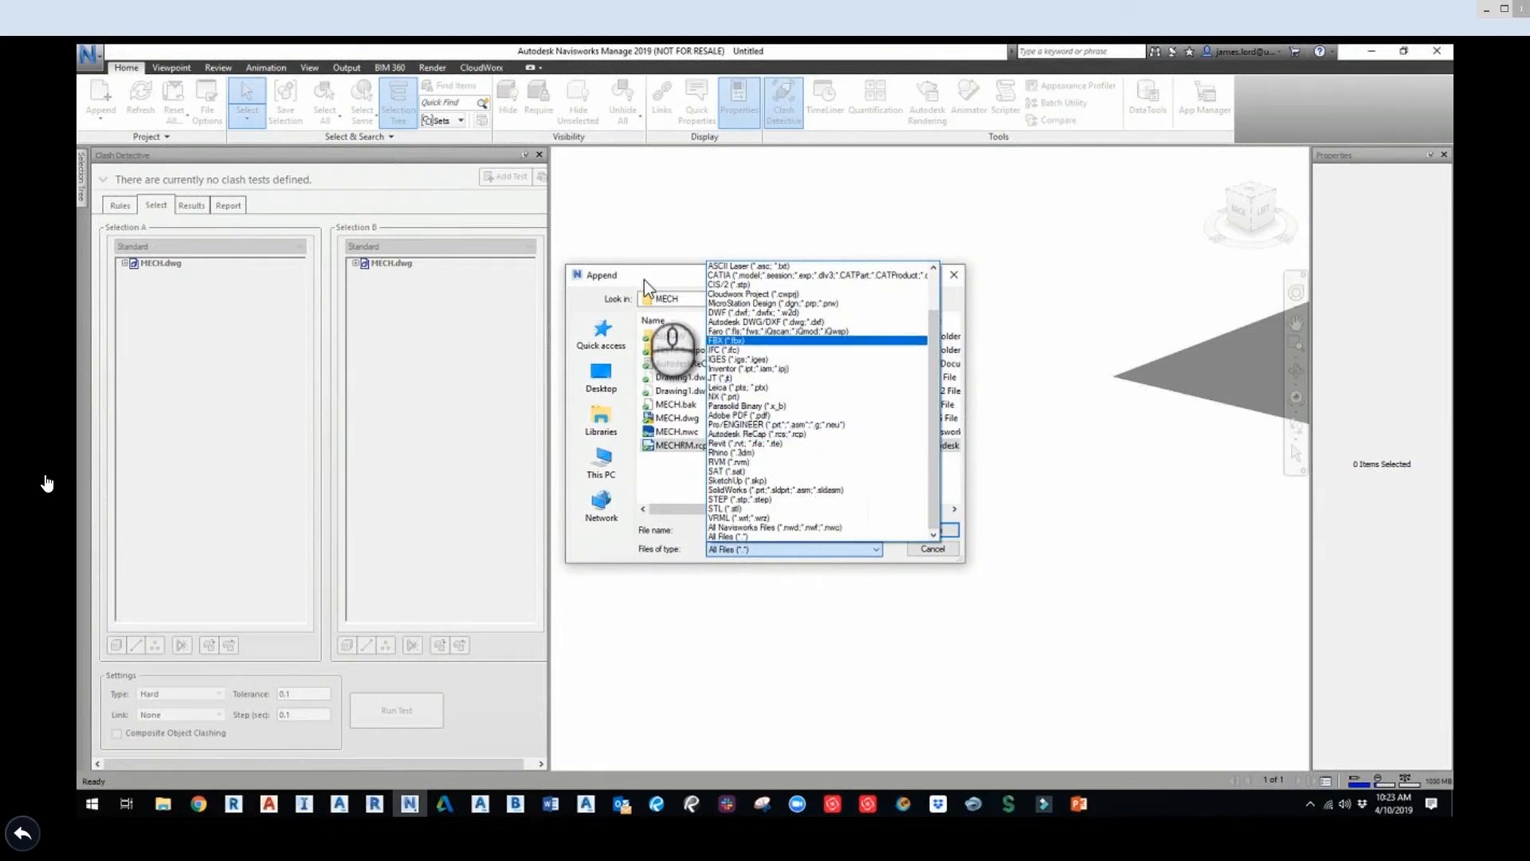
mouse_move(448, 837)
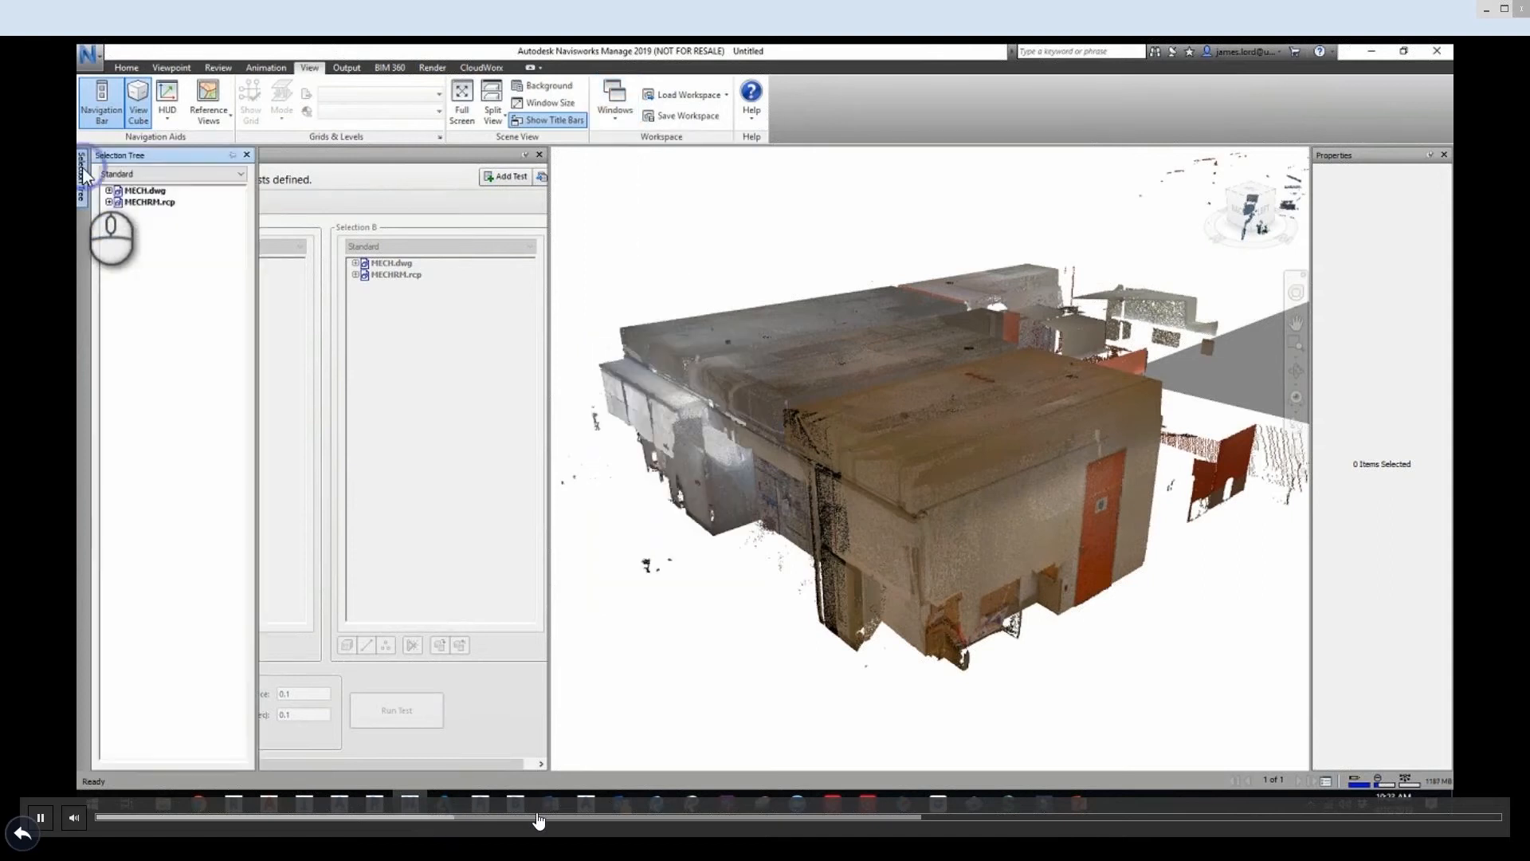
click(575, 817)
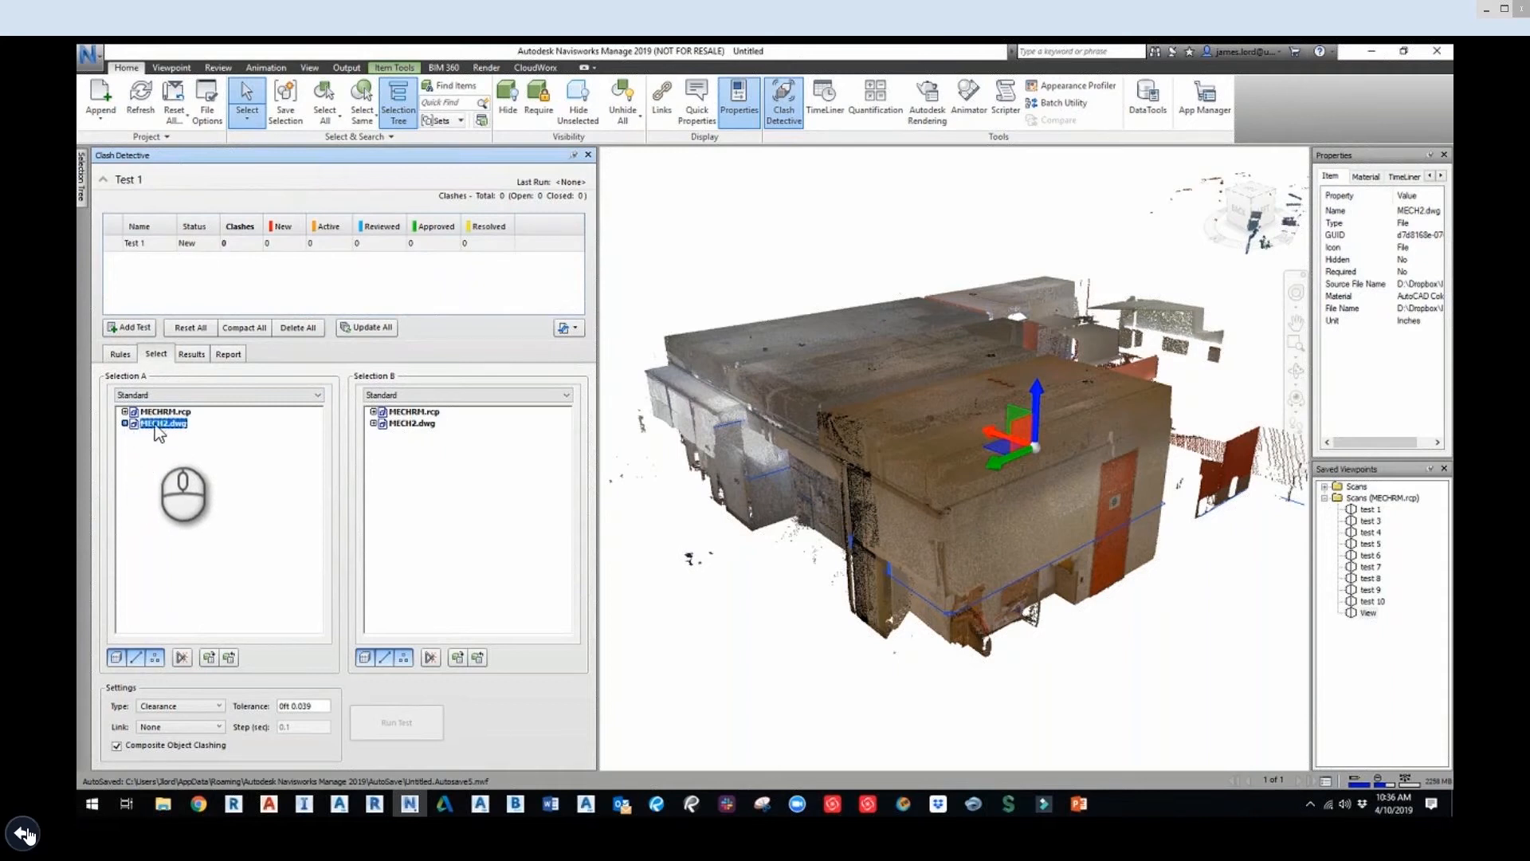
click(24, 834)
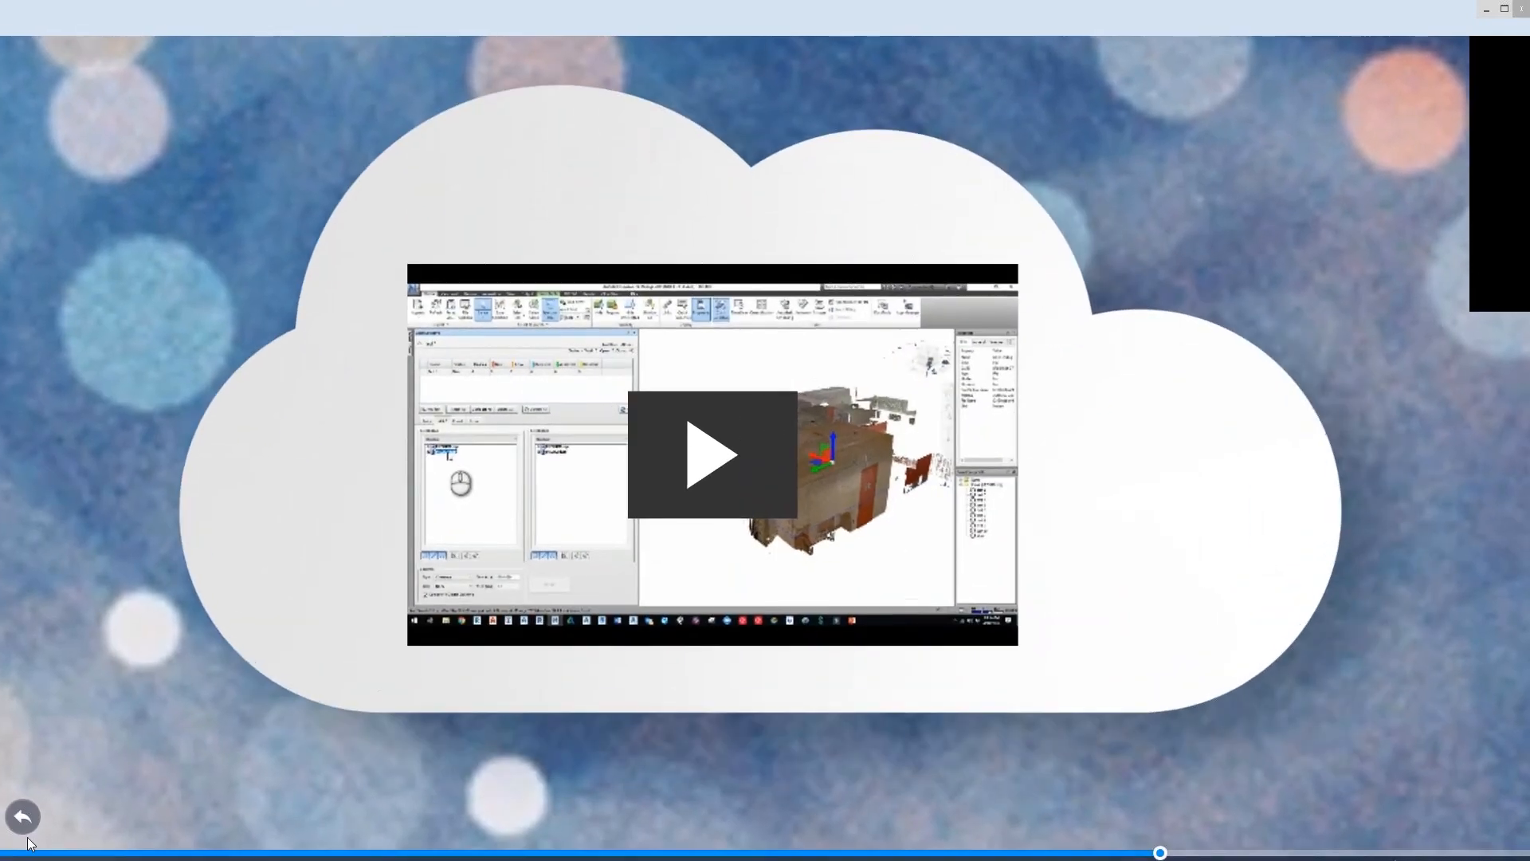
click(22, 816)
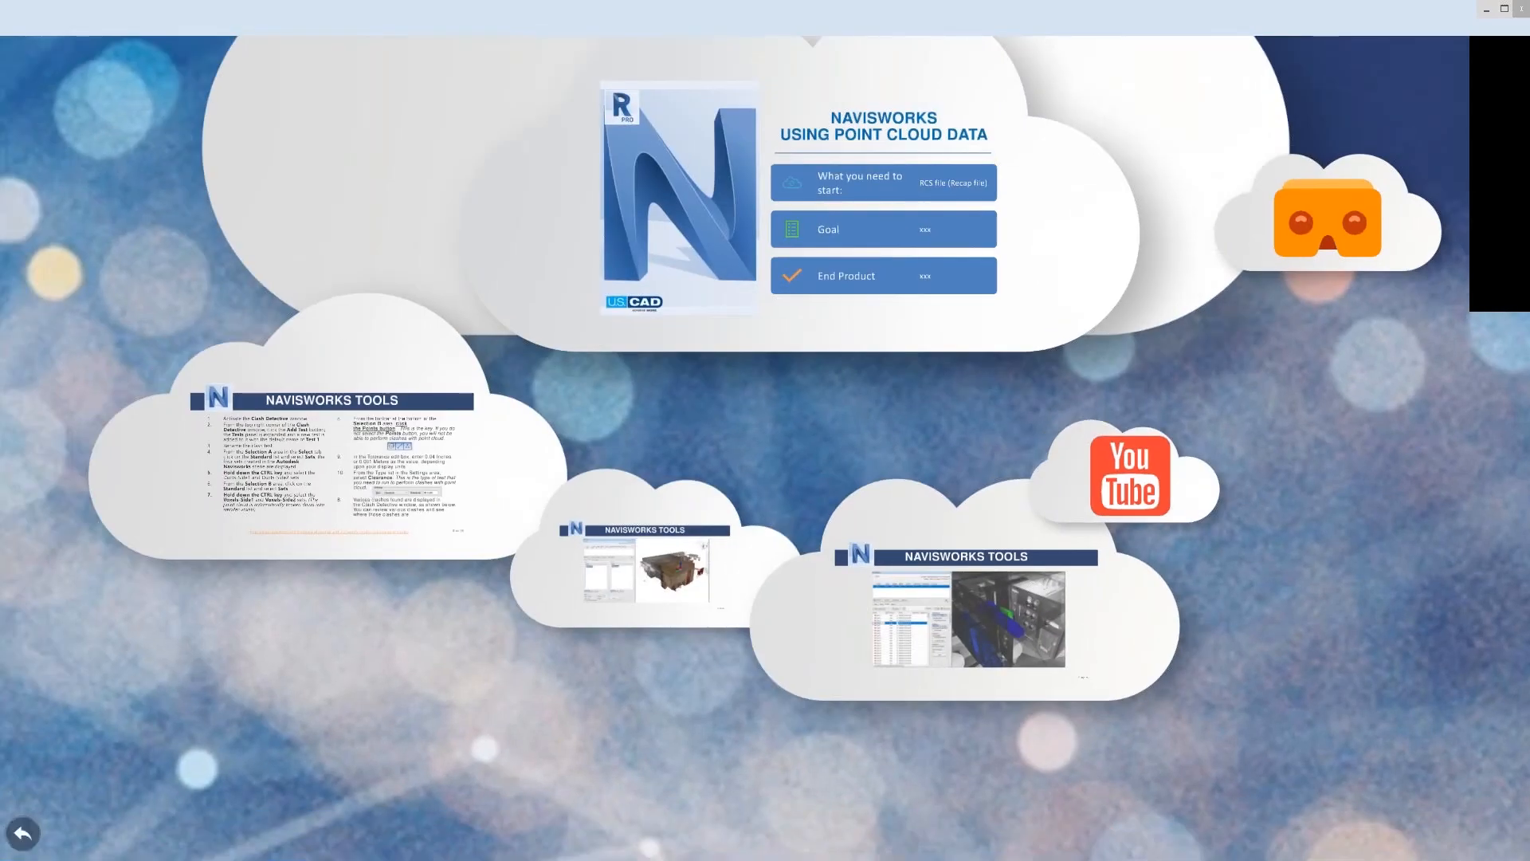
click(1406, 243)
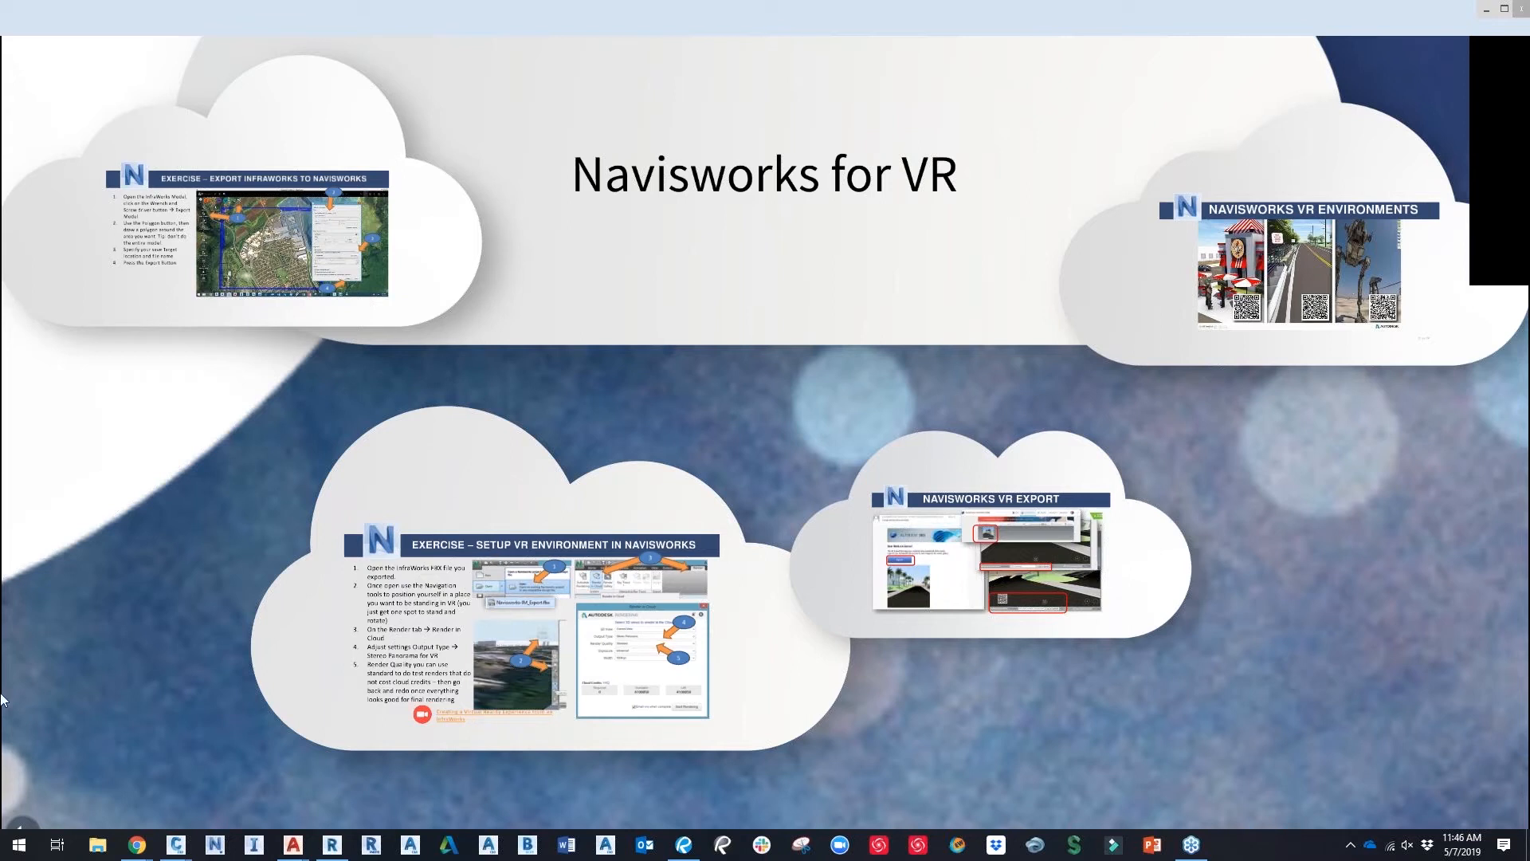
click(24, 829)
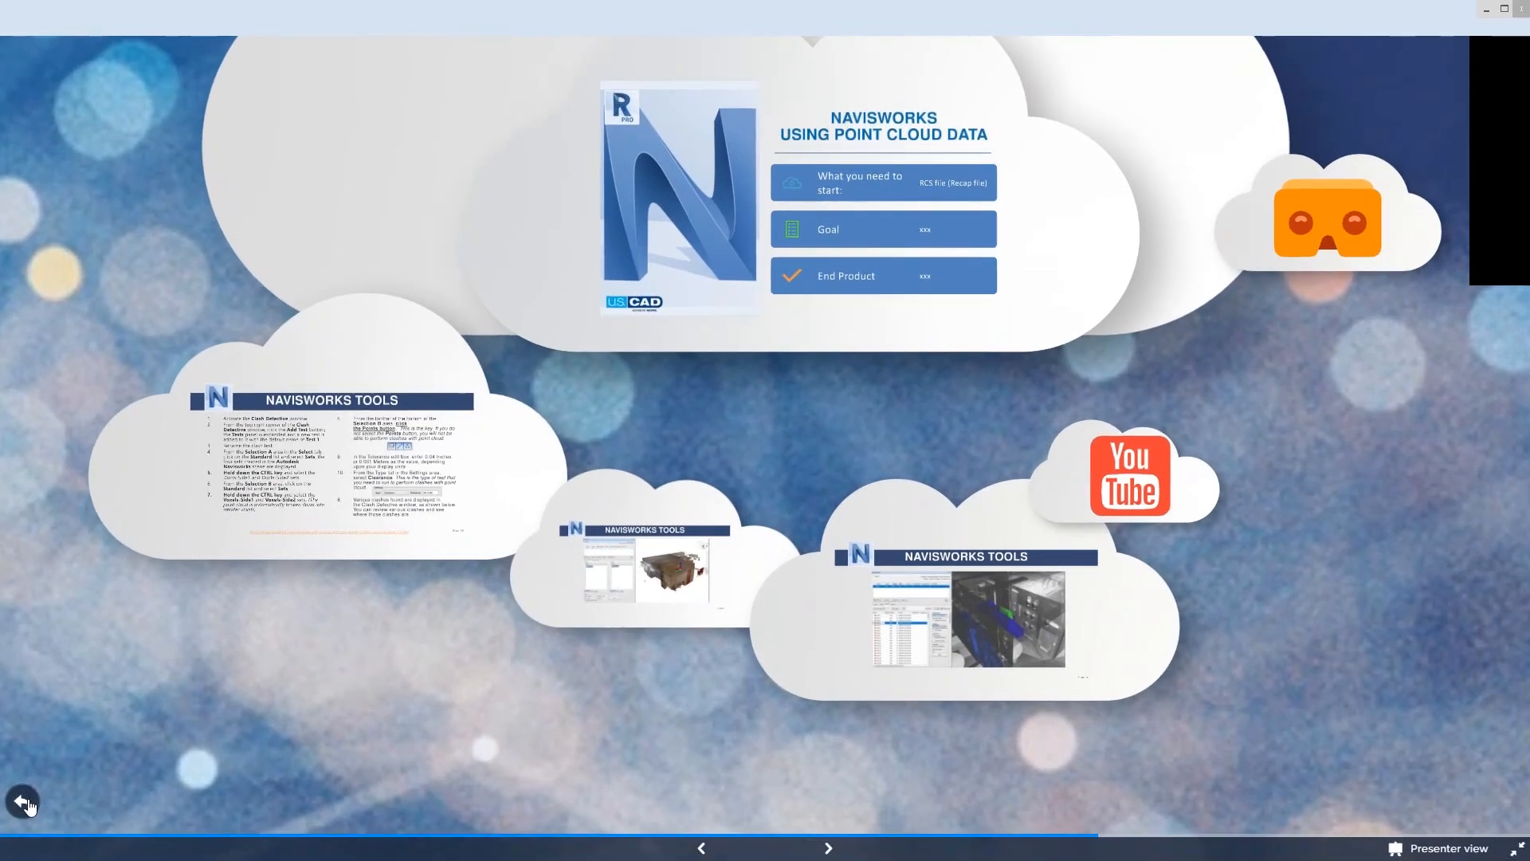
click(24, 802)
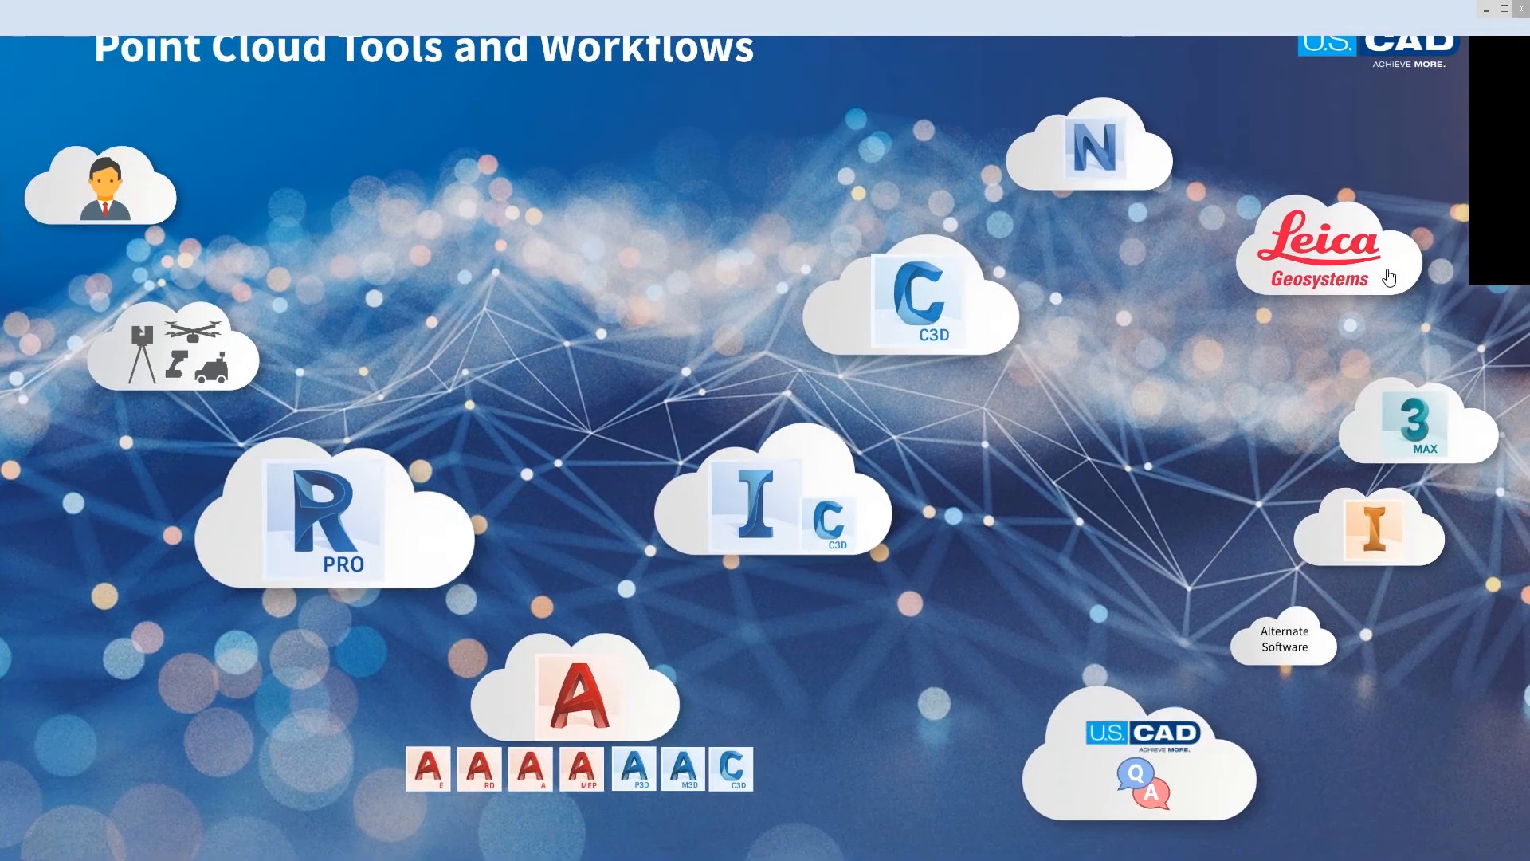
click(1389, 277)
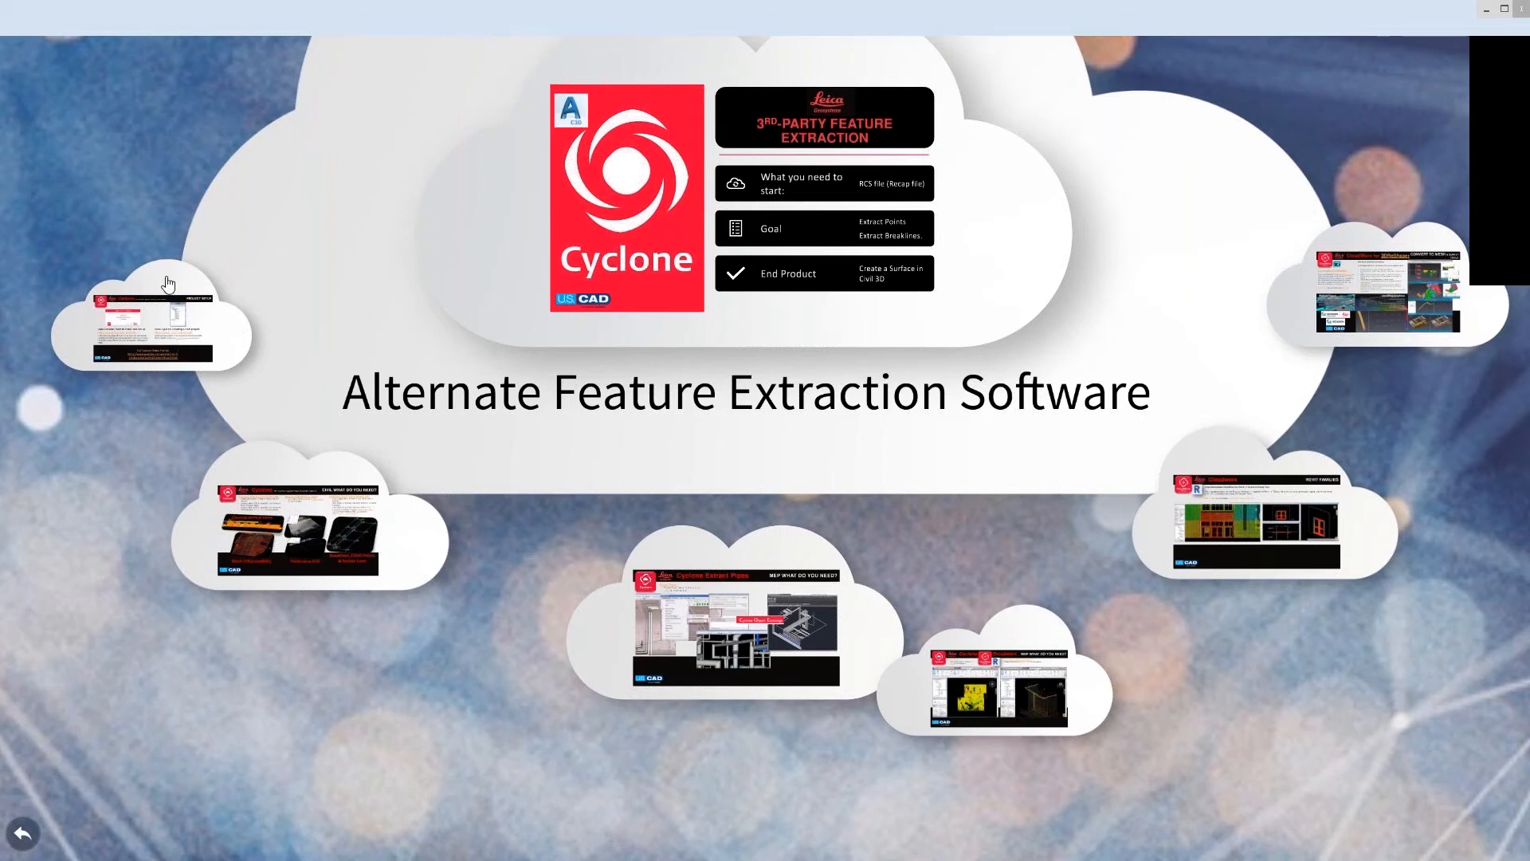
click(157, 323)
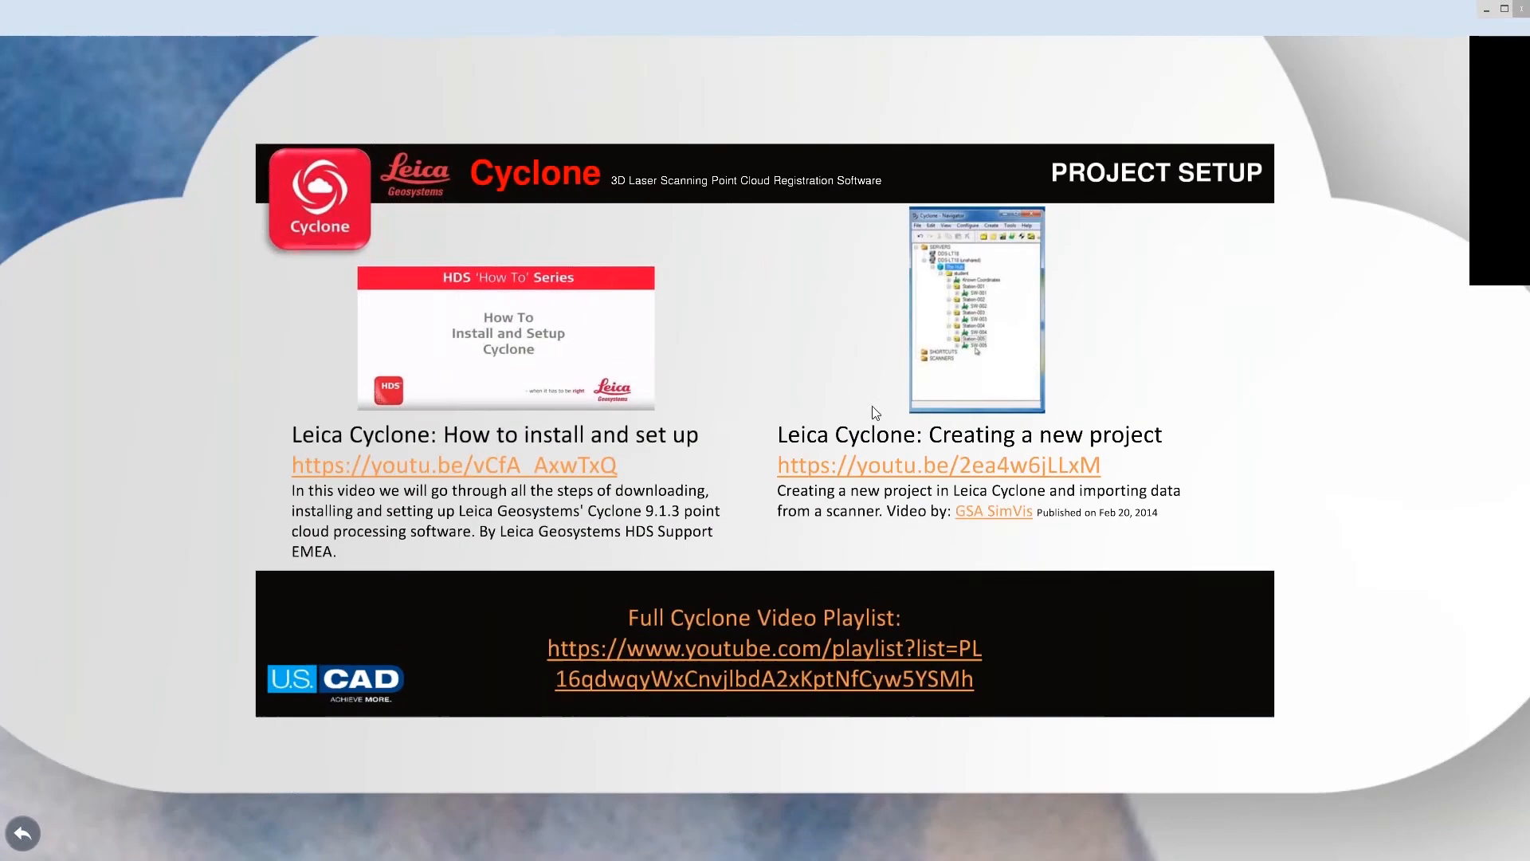